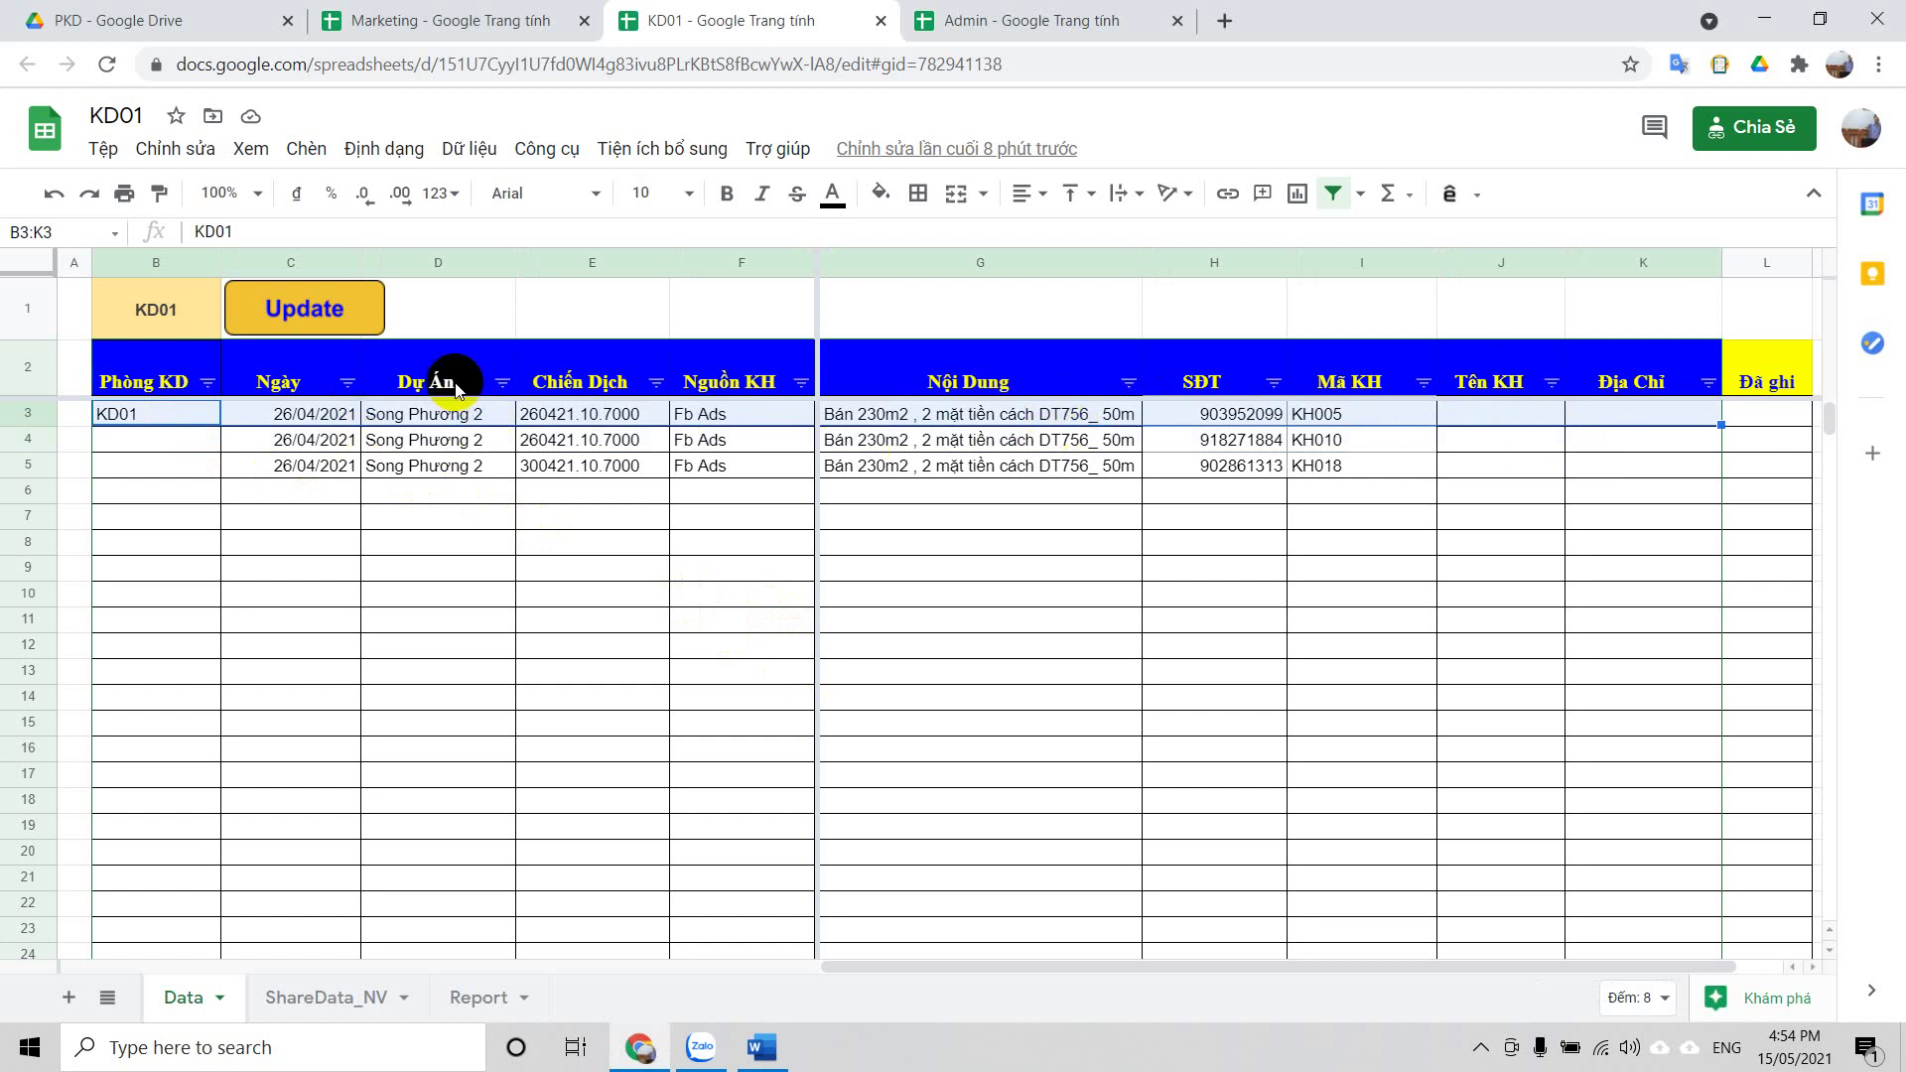
# Examine the date, project, campaign, source, content, phone and customer code columns of the three customer records in rows 3 to 5
pyautogui.click(874, 295)
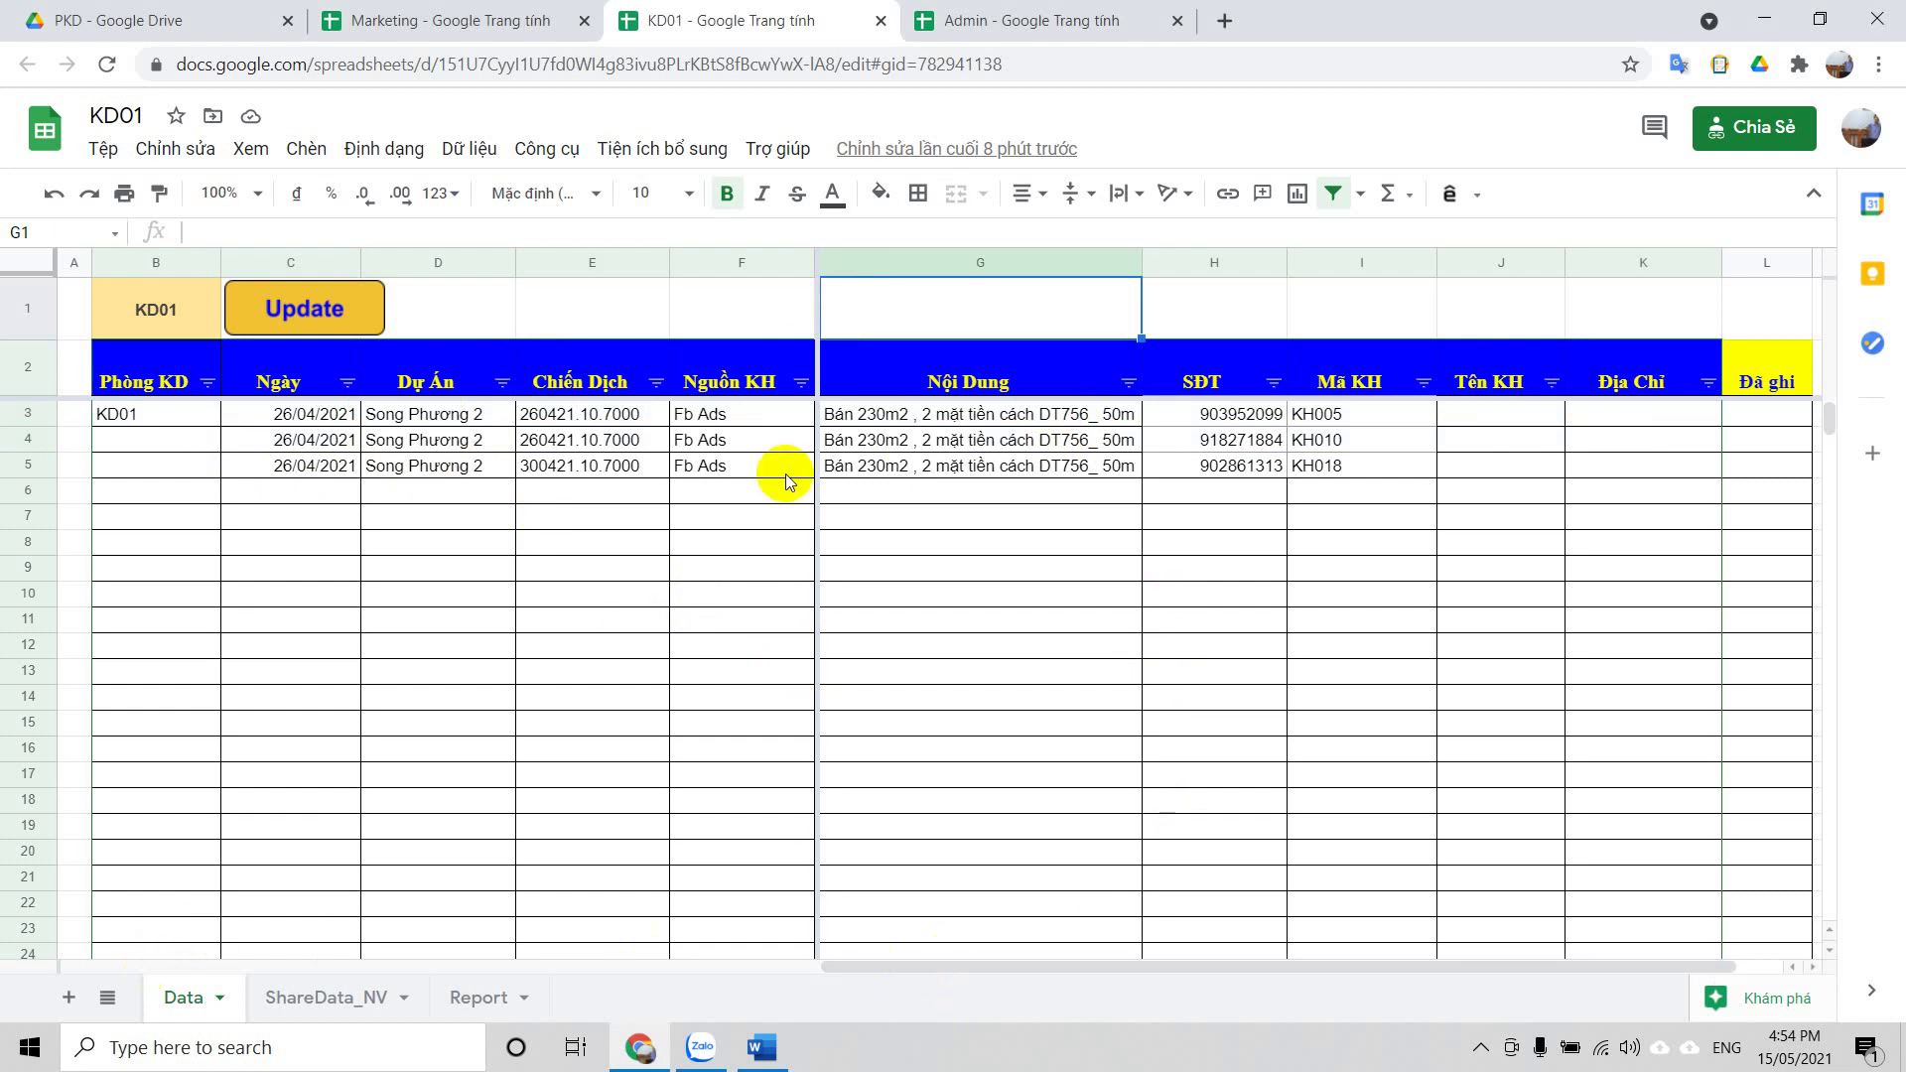
pyautogui.moveTo(285, 415); pyautogui.dragTo(303, 462)
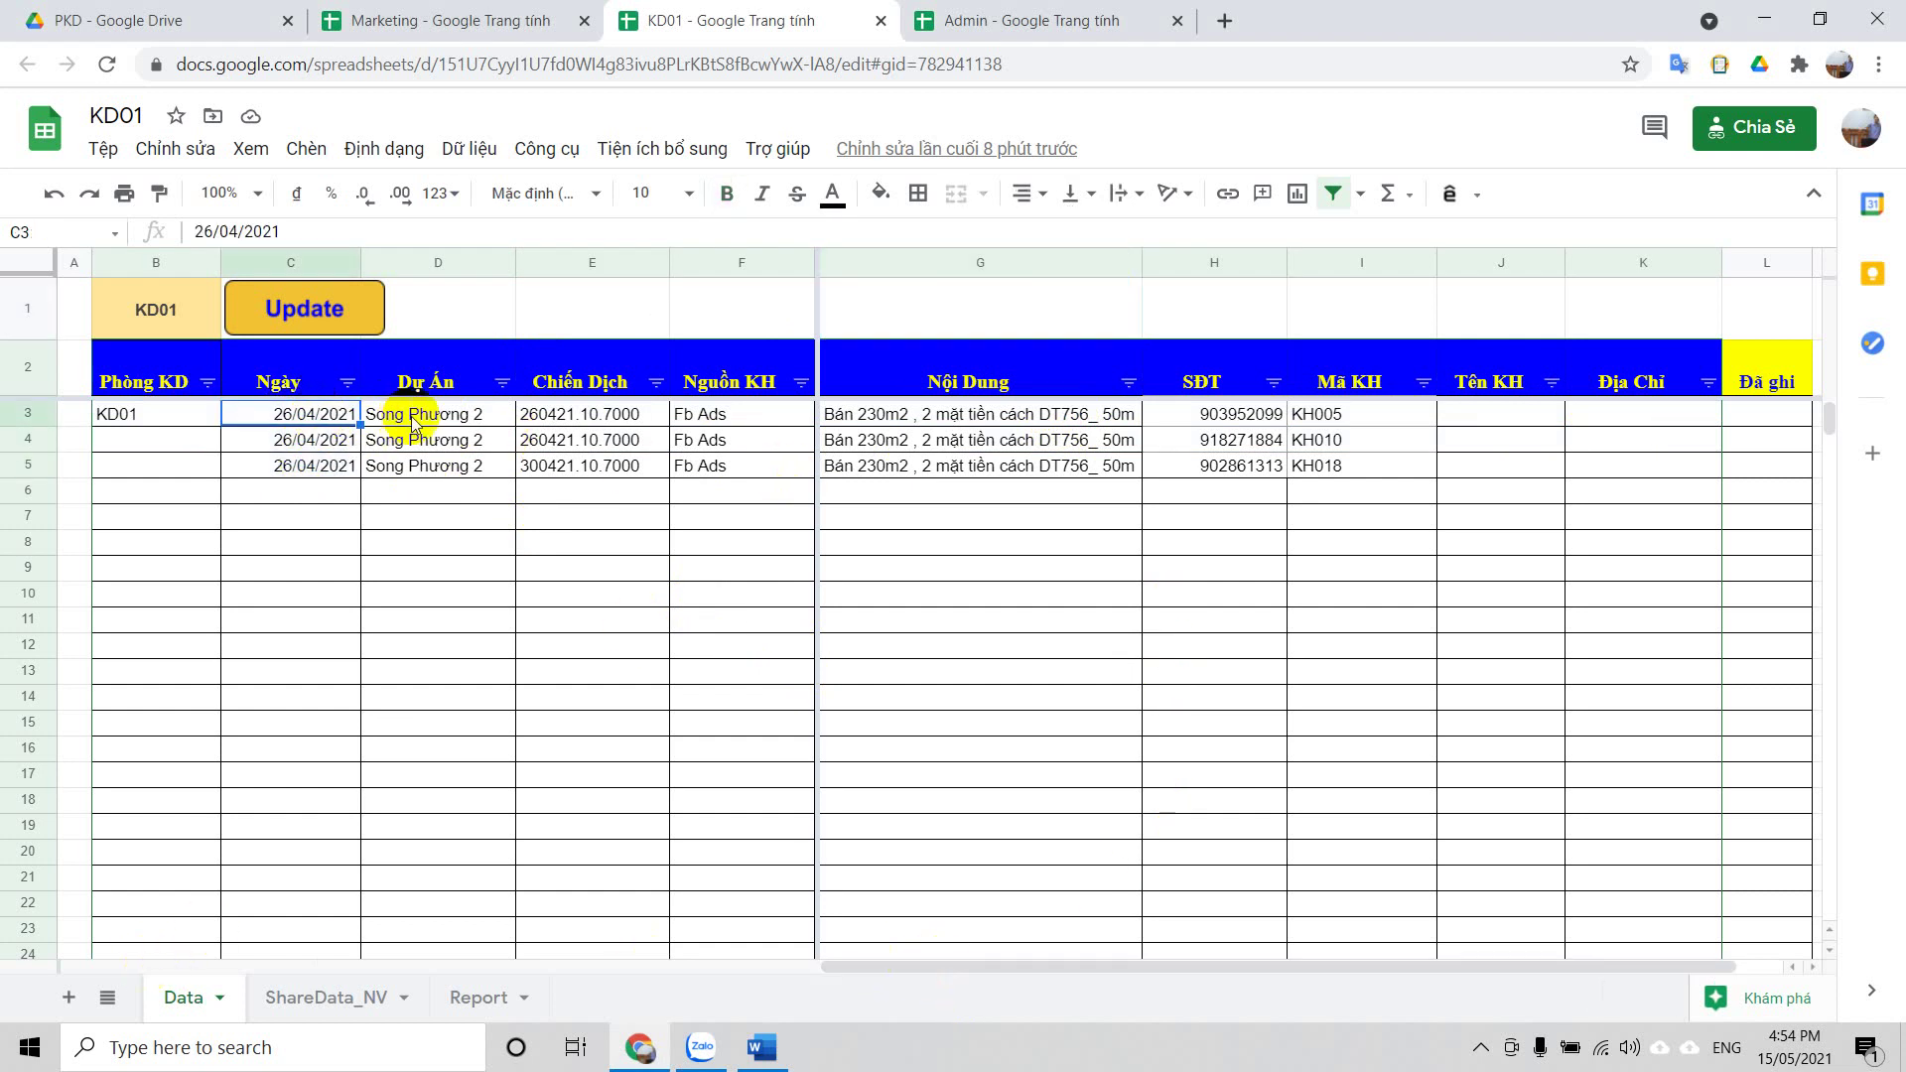
pyautogui.moveTo(427, 415); pyautogui.dragTo(413, 458)
pyautogui.moveTo(583, 415); pyautogui.dragTo(600, 447)
pyautogui.moveTo(717, 414); pyautogui.dragTo(724, 465)
pyautogui.moveTo(864, 415); pyautogui.dragTo(893, 464)
pyautogui.moveTo(1261, 421); pyautogui.dragTo(1325, 465)
pyautogui.click(1261, 505)
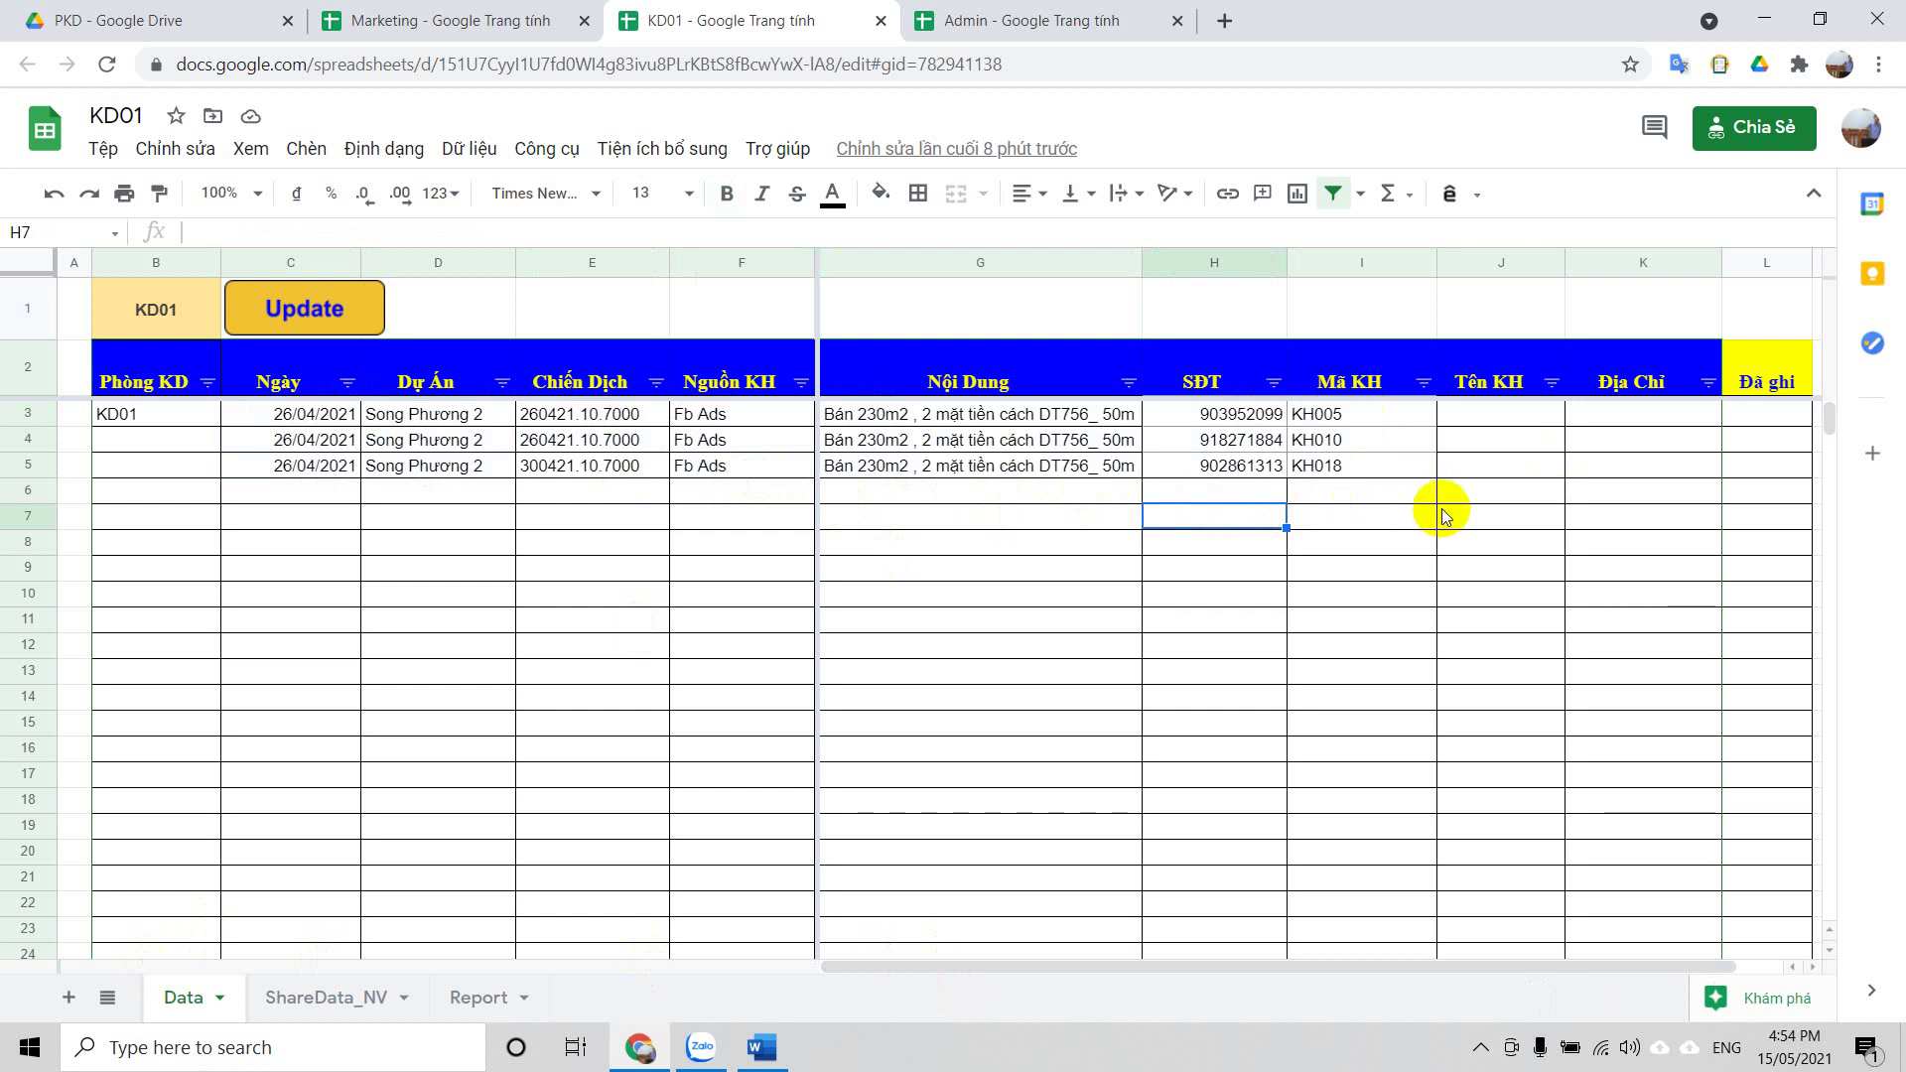
pyautogui.click(320, 306)
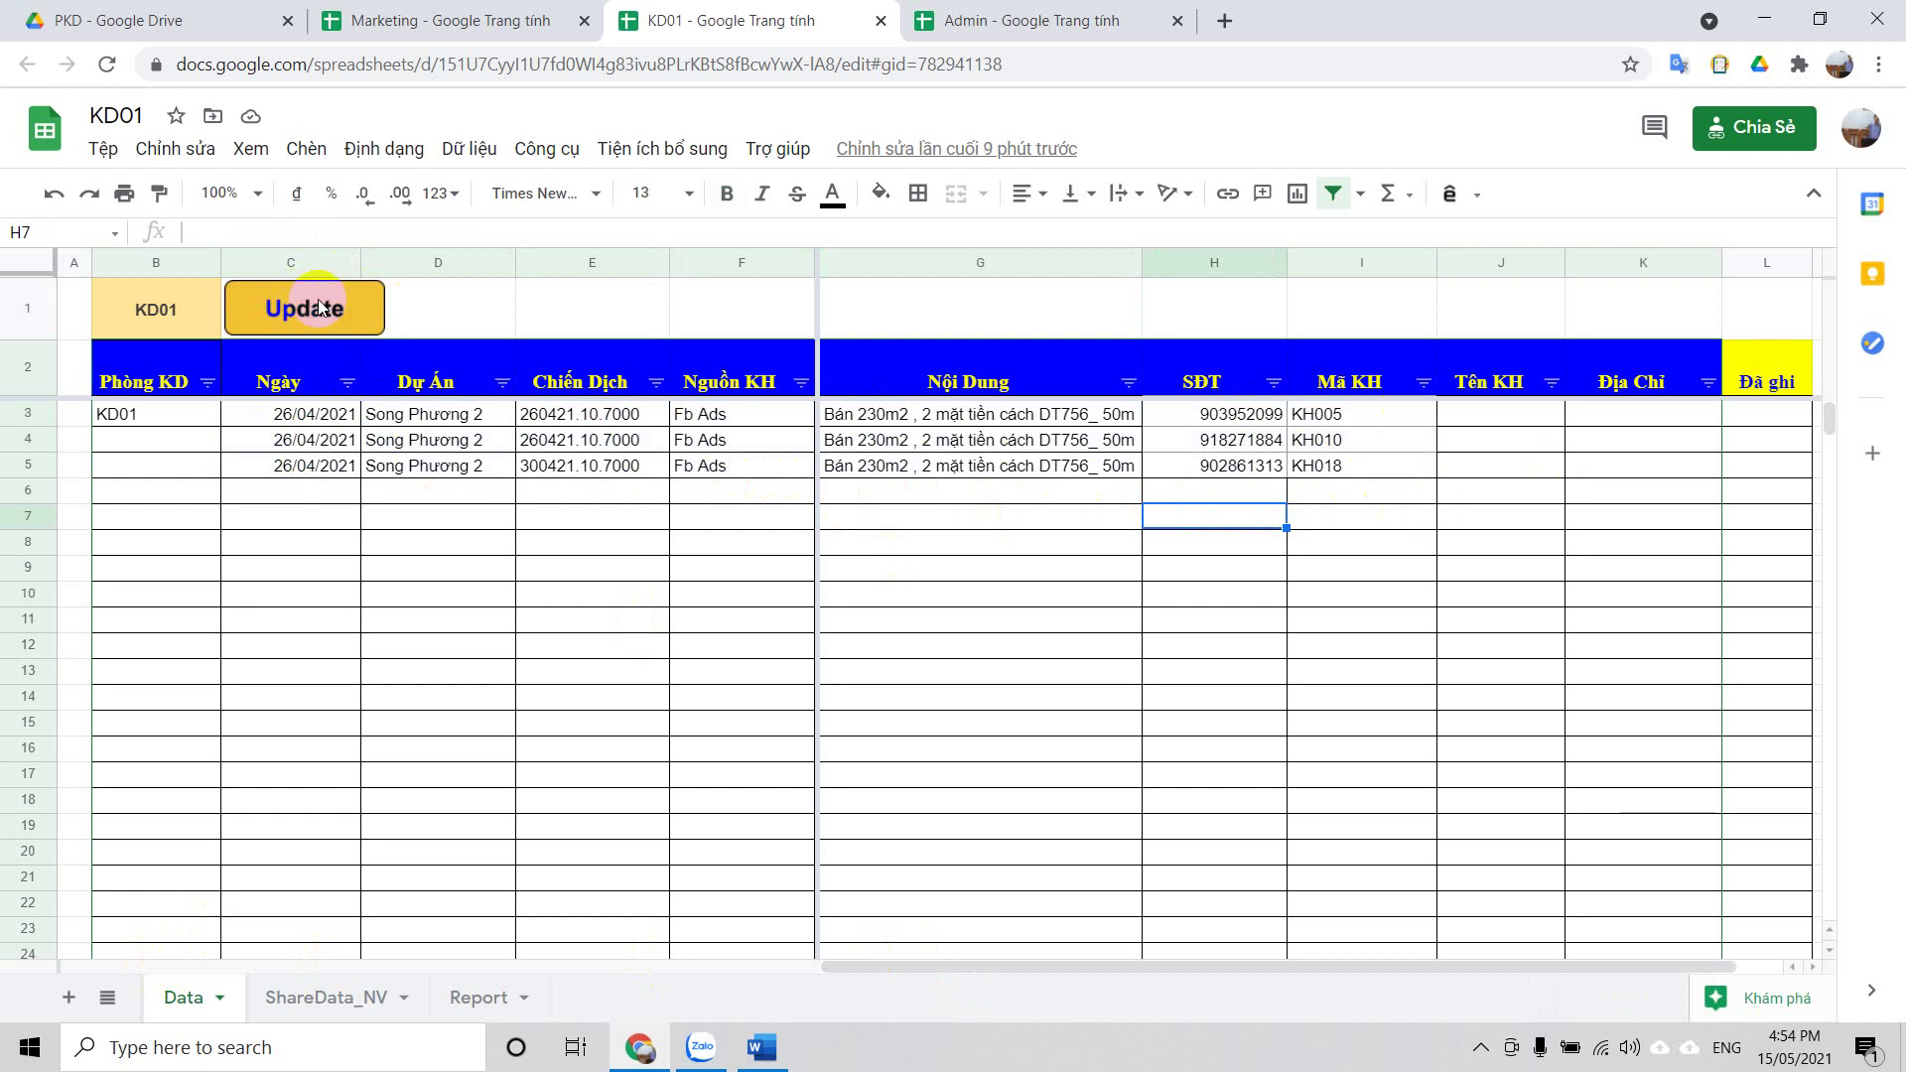
pyautogui.moveTo(307, 417); pyautogui.dragTo(317, 465)
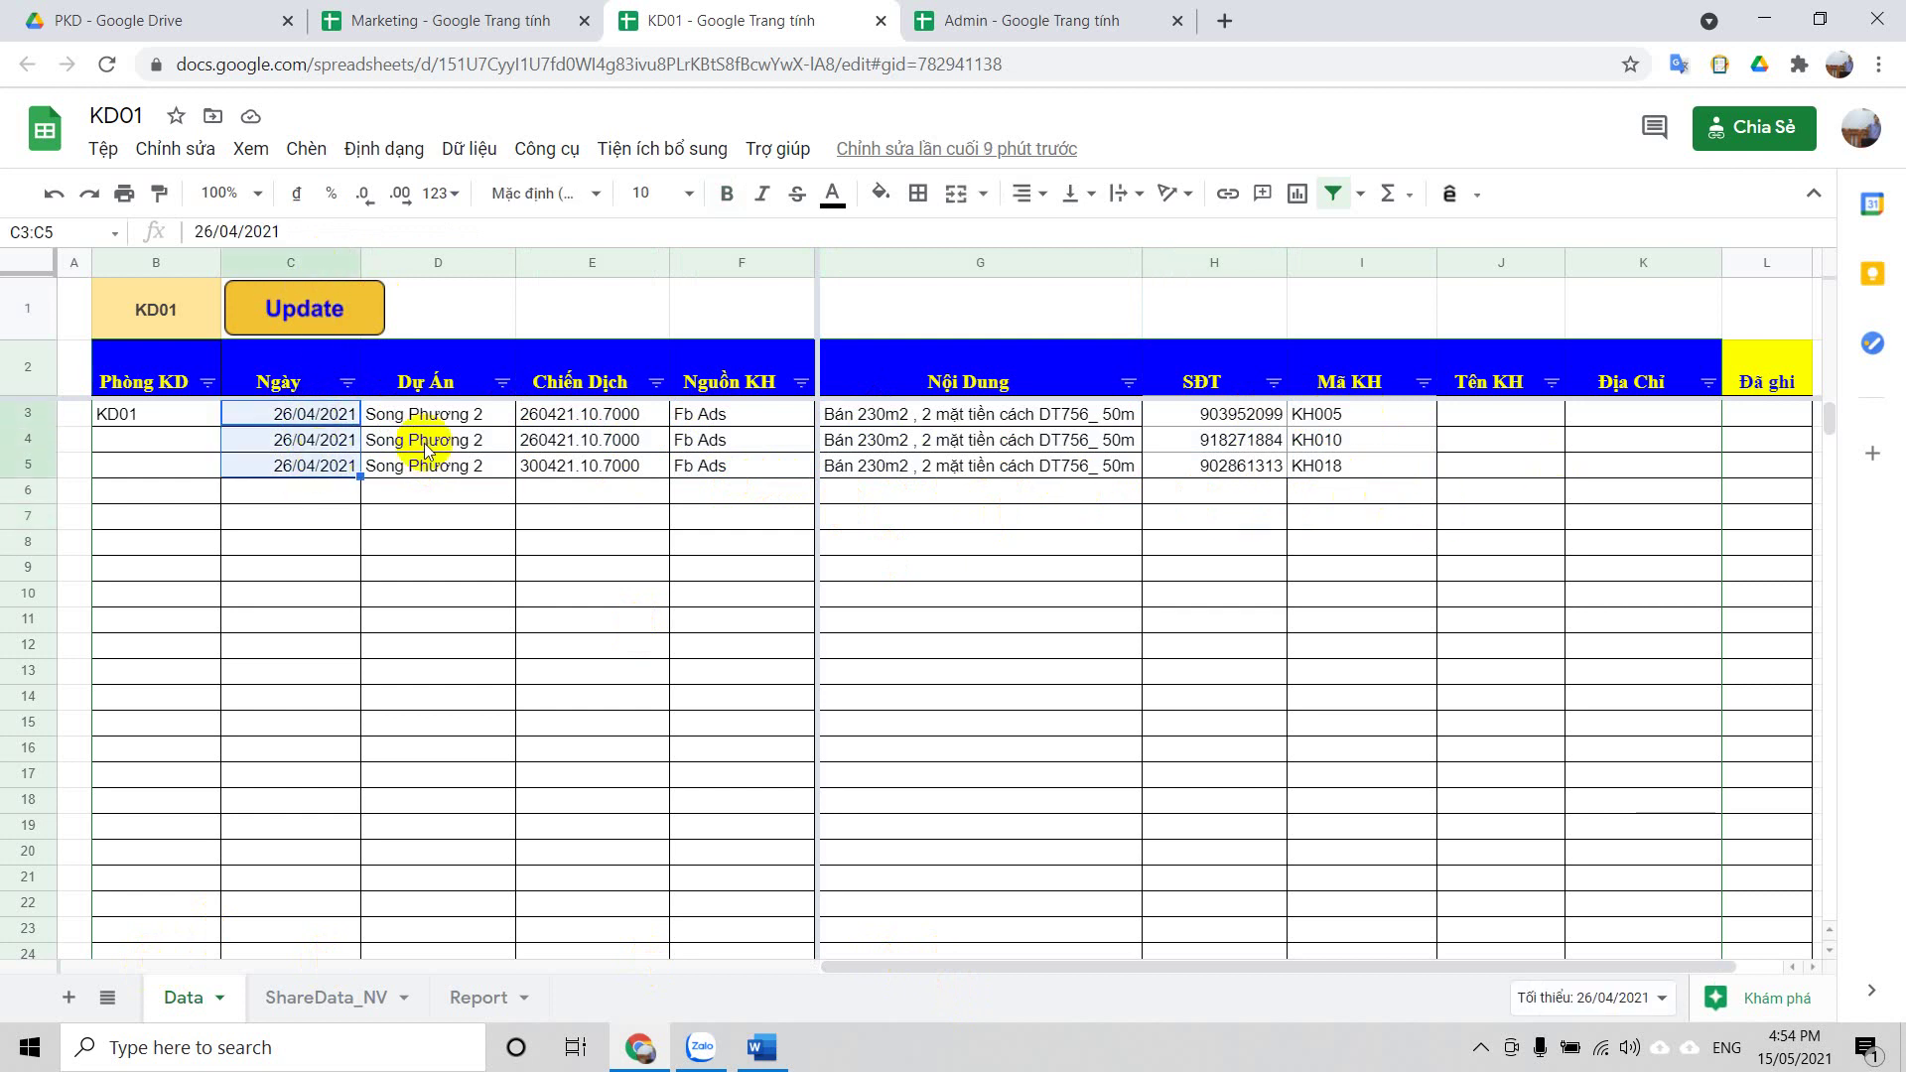
pyautogui.moveTo(437, 410); pyautogui.dragTo(445, 470)
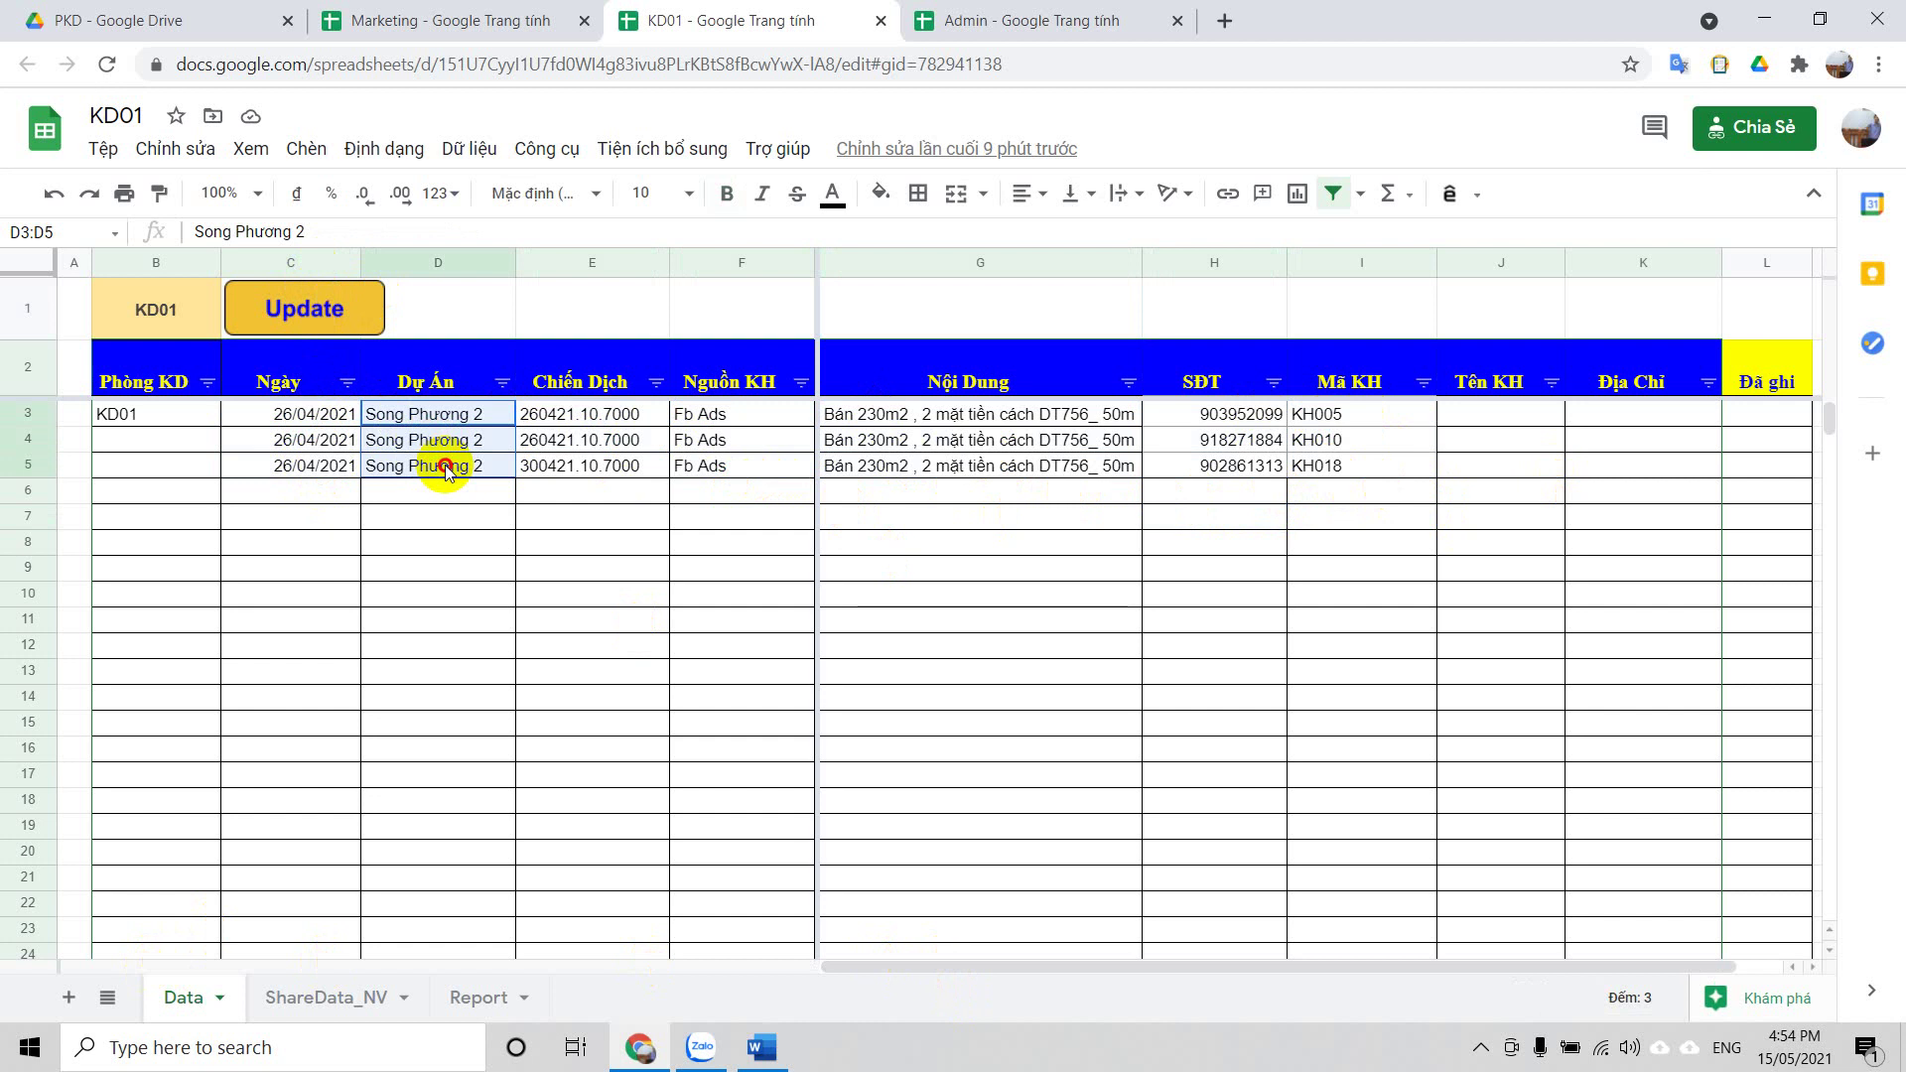
pyautogui.click(297, 468)
pyautogui.moveTo(132, 420); pyautogui.dragTo(1693, 479)
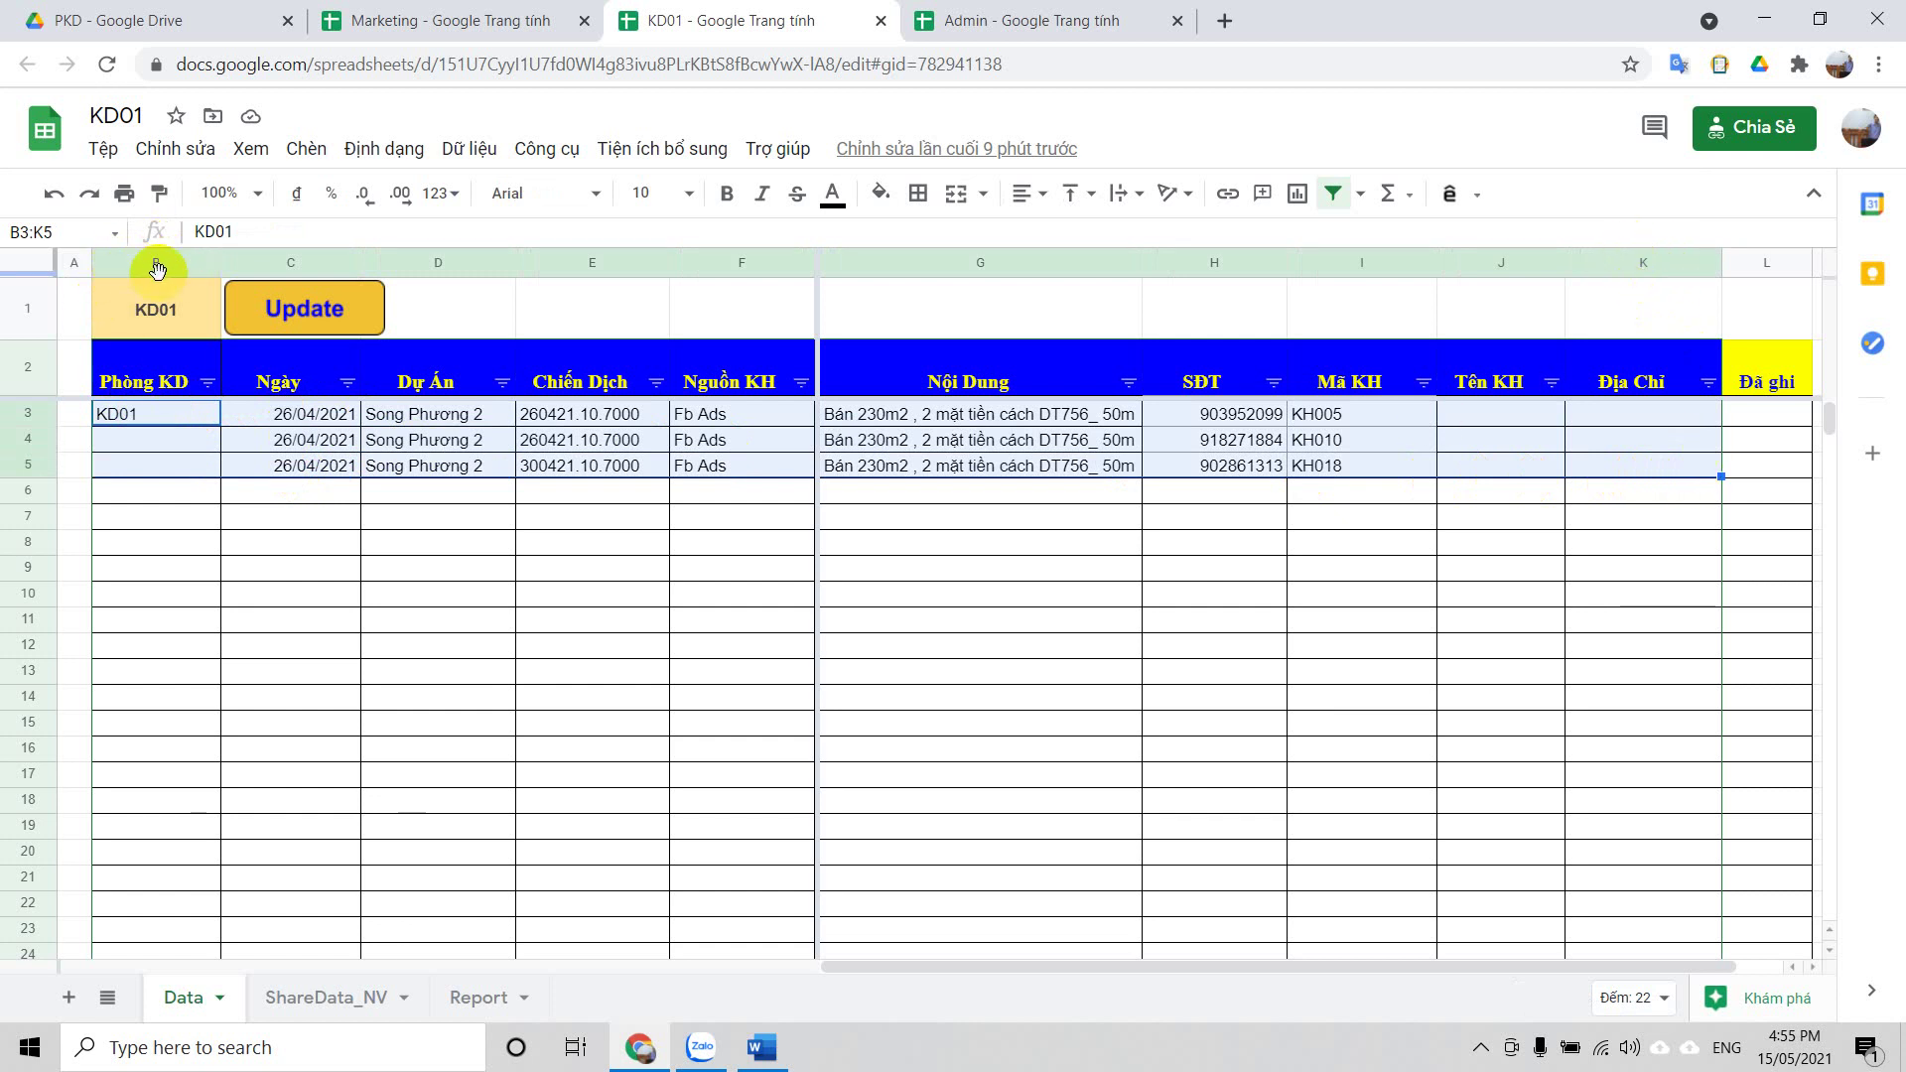
# Select only the first customer record, B3:K3, run the Update script on it, and dismiss the resulting message
pyautogui.moveTo(182, 419); pyautogui.dragTo(1661, 419)
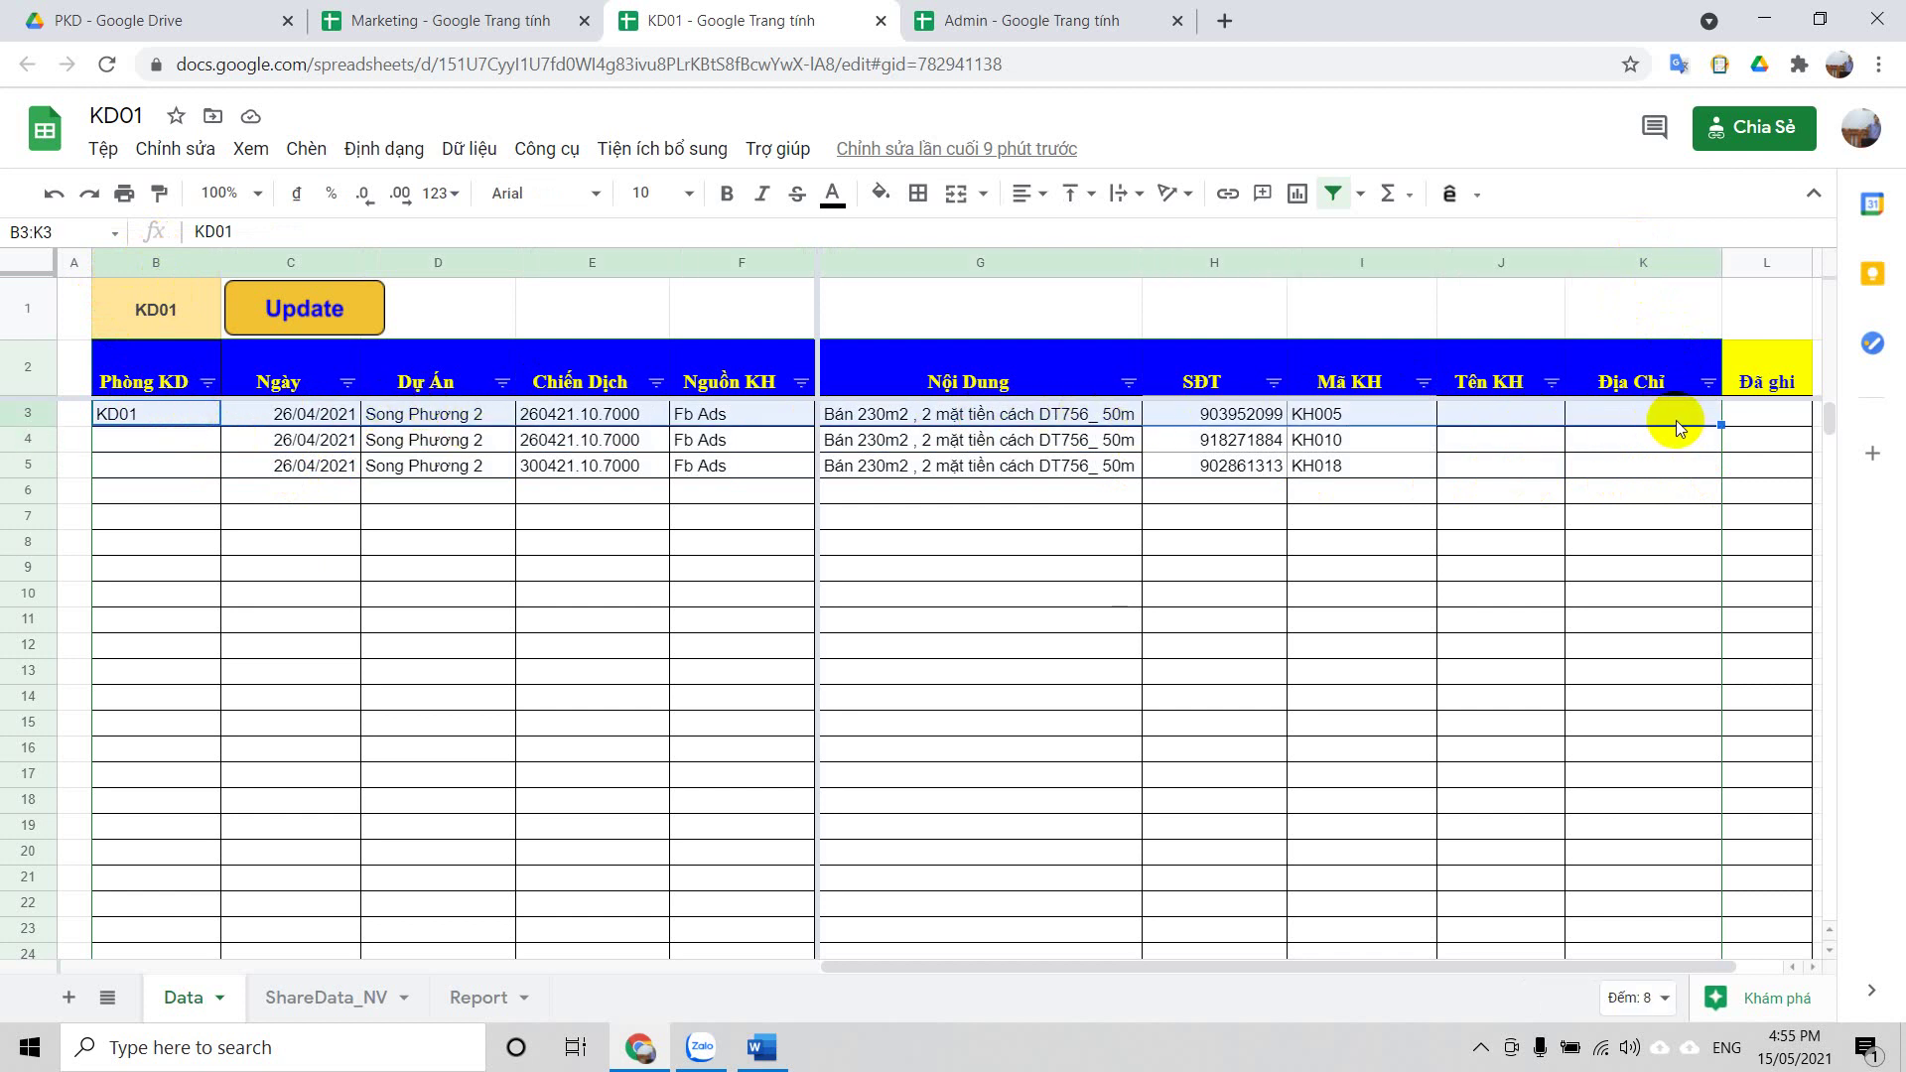
pyautogui.click(290, 318)
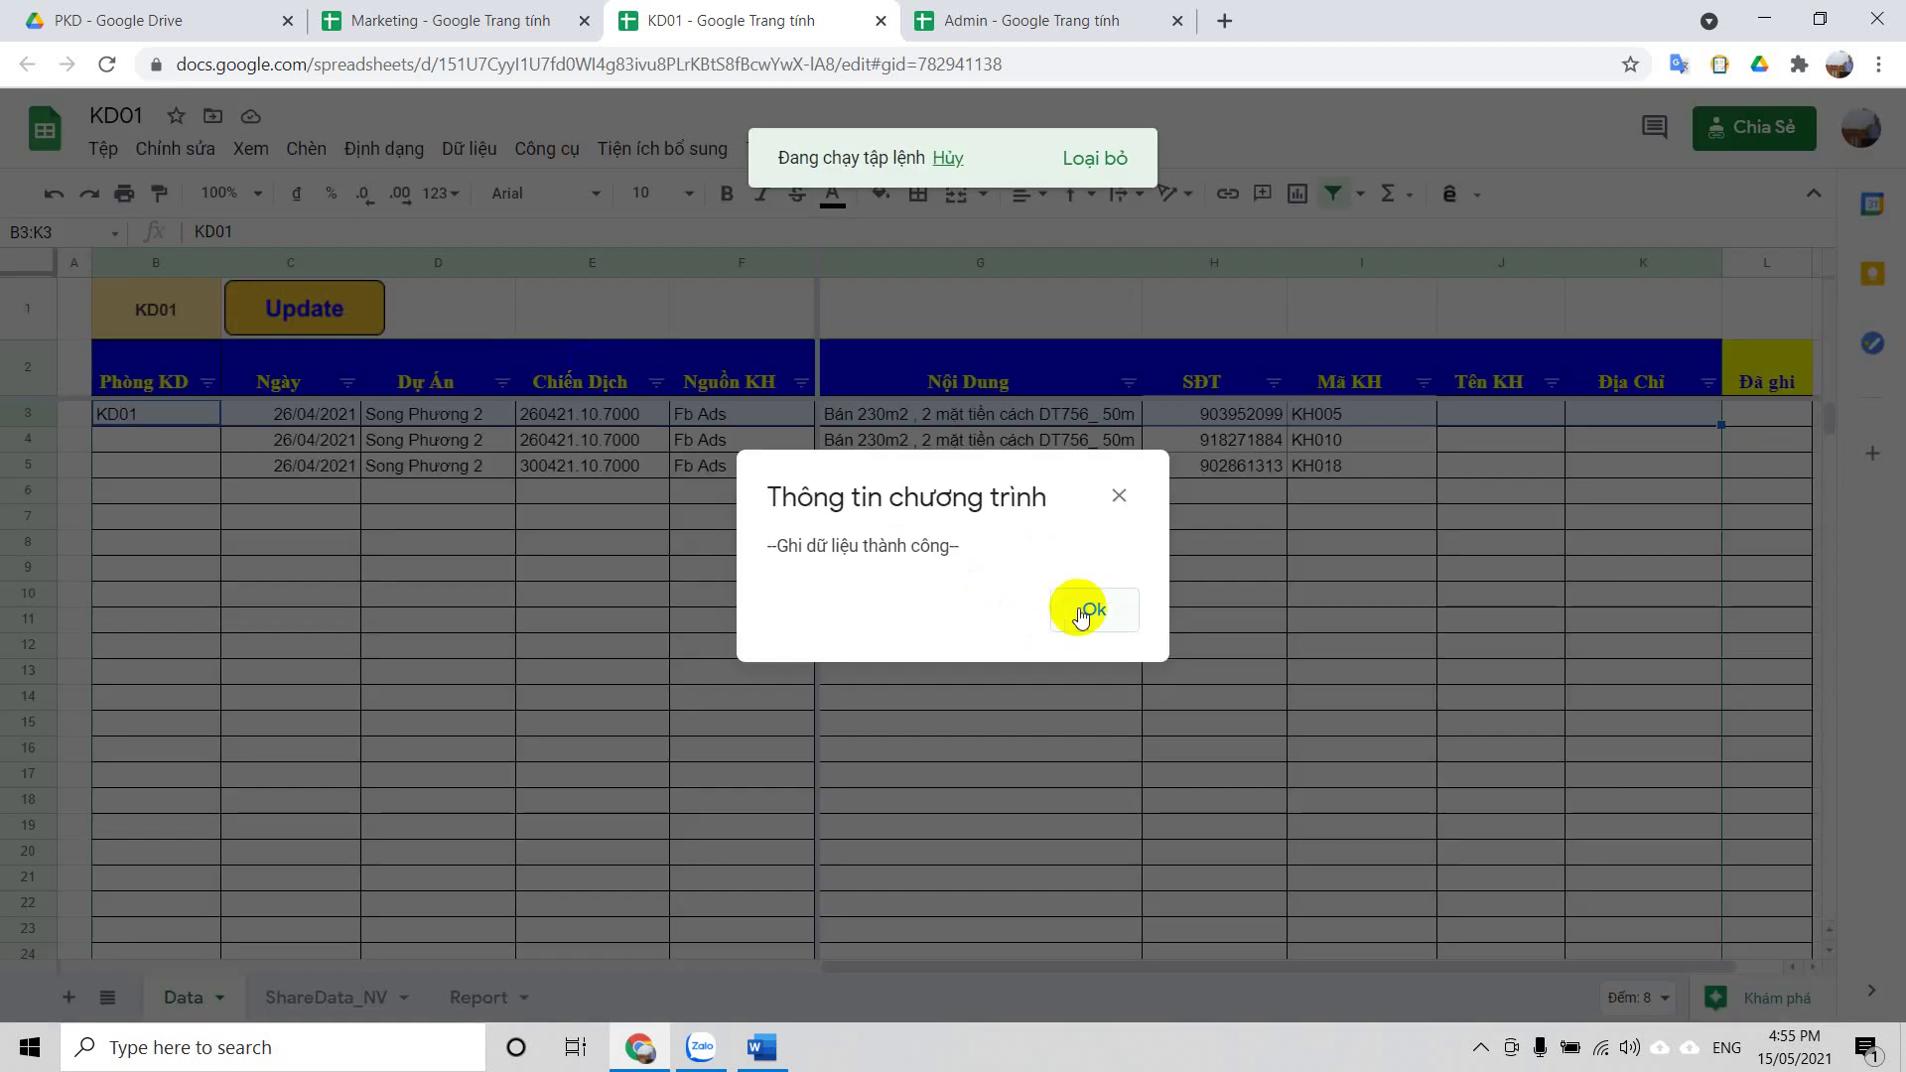
pyautogui.click(1081, 617)
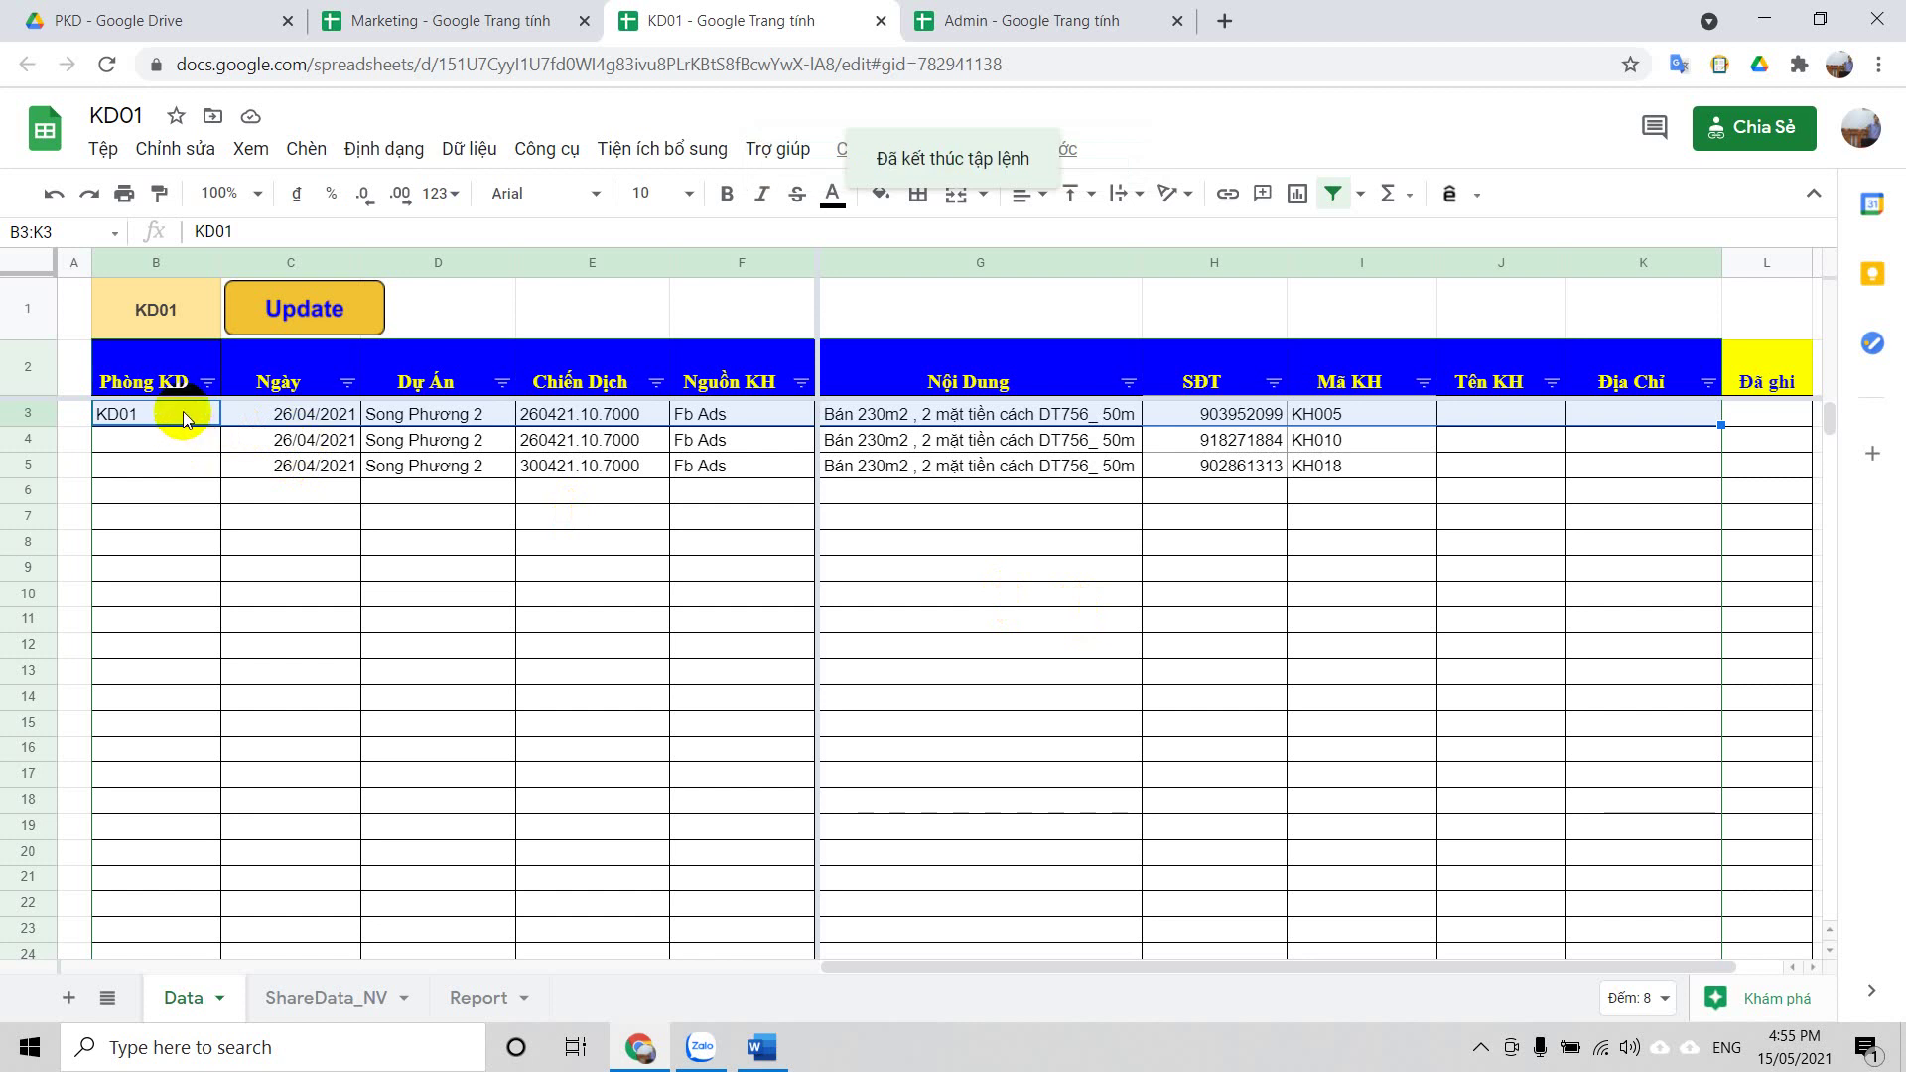
# Select all three customer records, B3:K5, run the Update script on them, and dismiss the resulting message
pyautogui.moveTo(182, 417); pyautogui.dragTo(1615, 475)
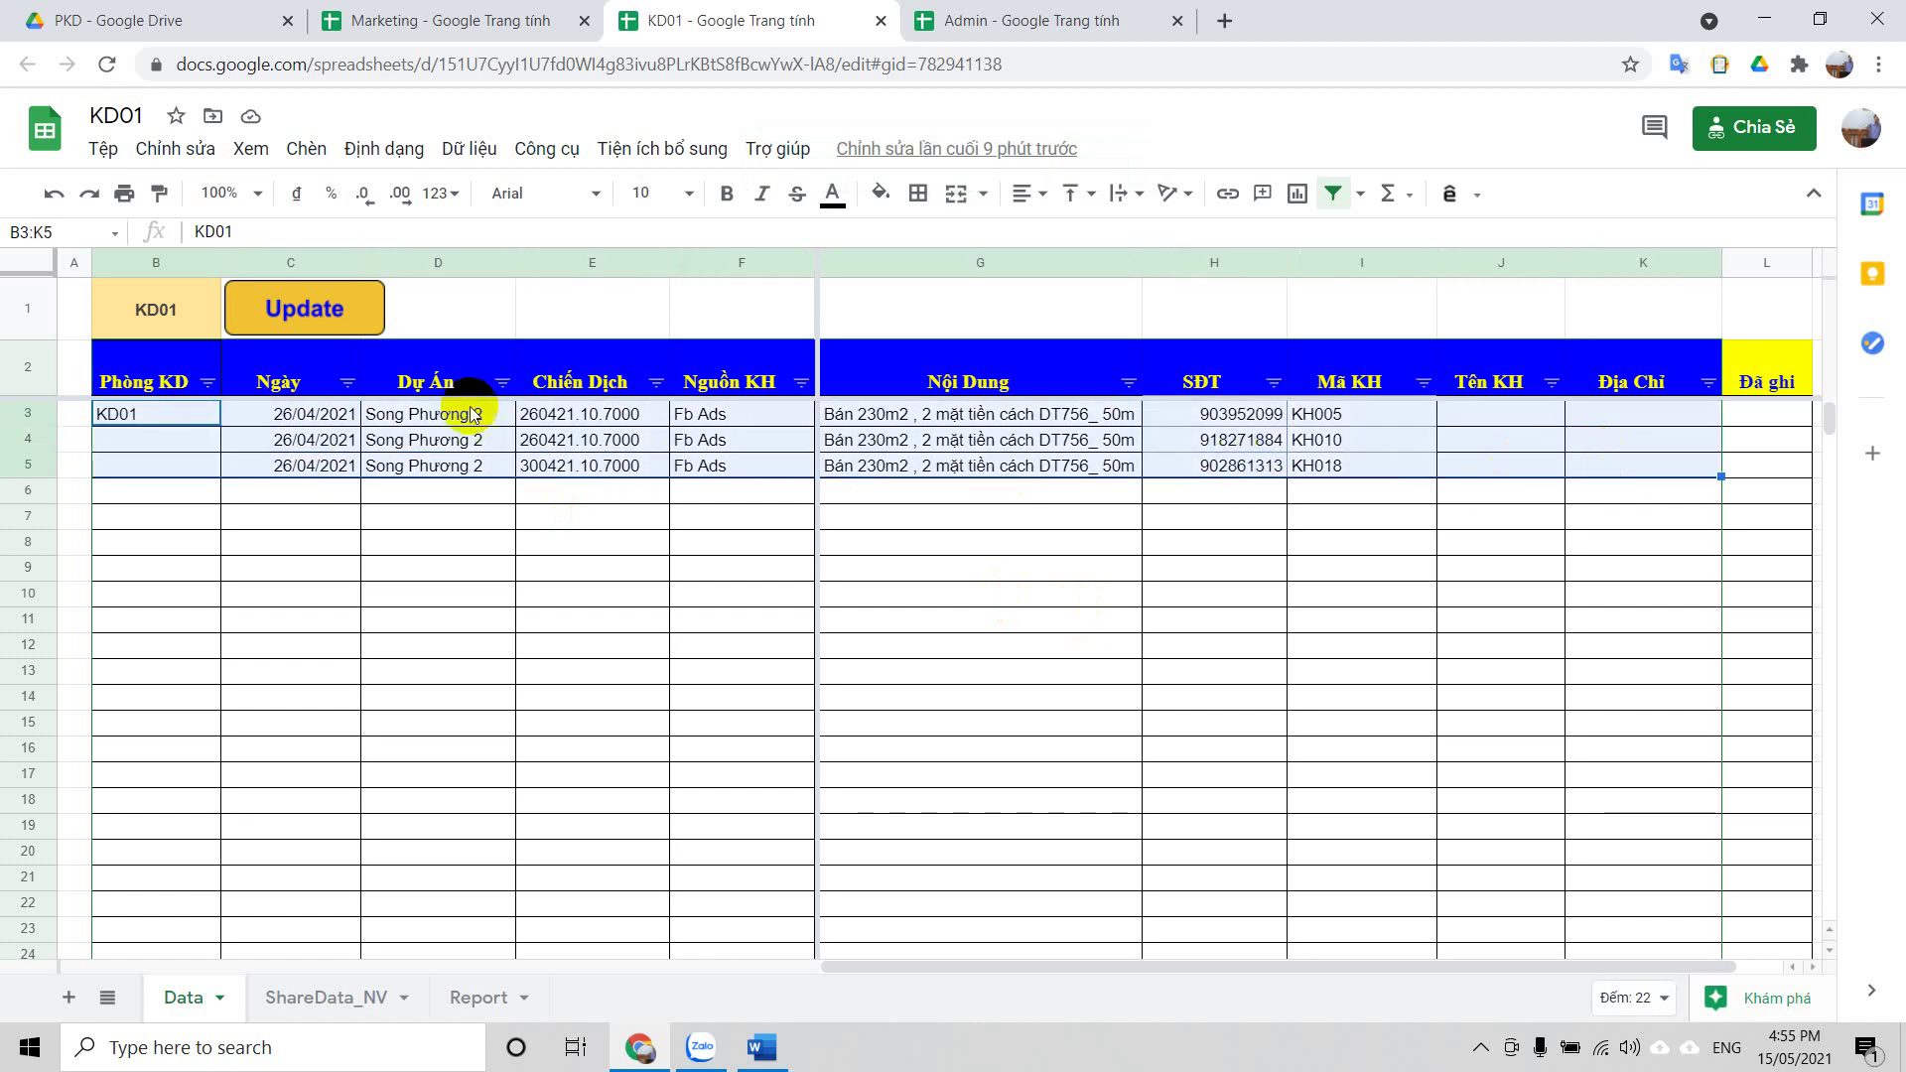
pyautogui.click(335, 313)
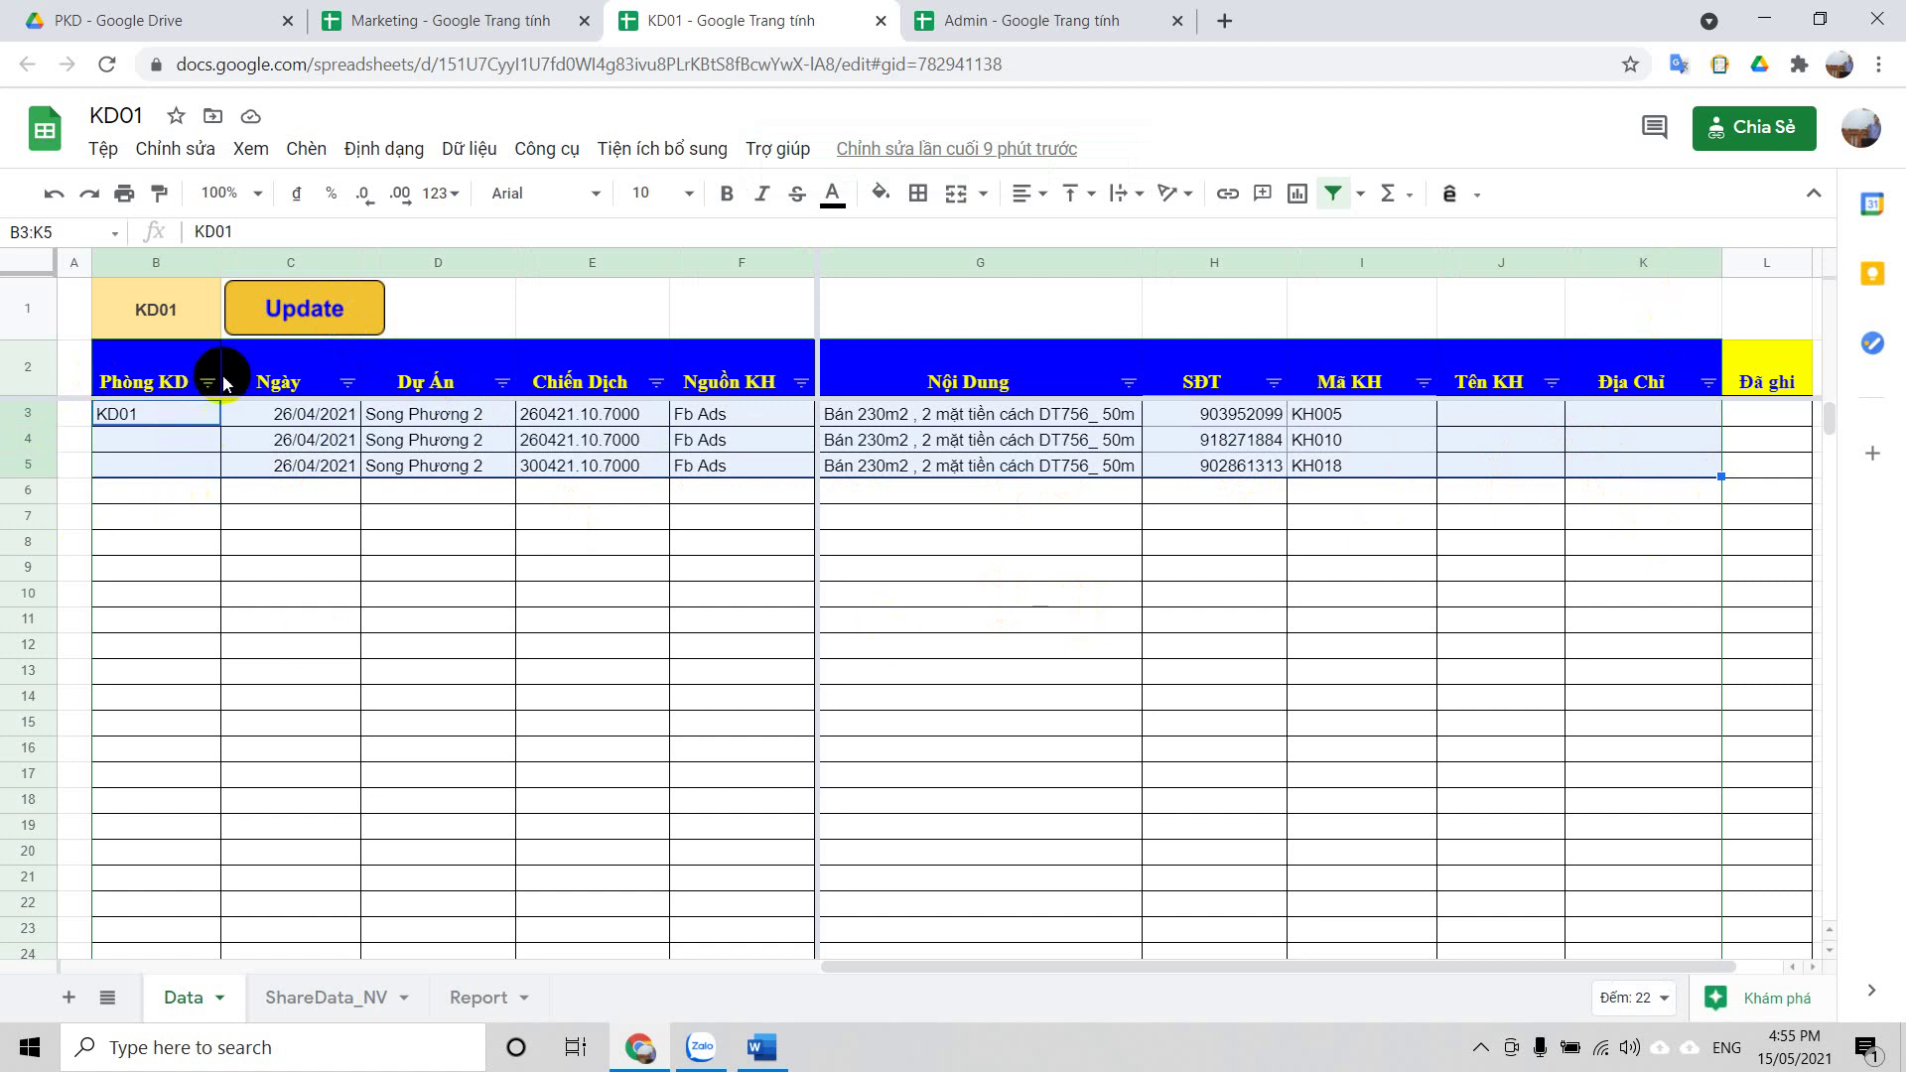
pyautogui.click(279, 312)
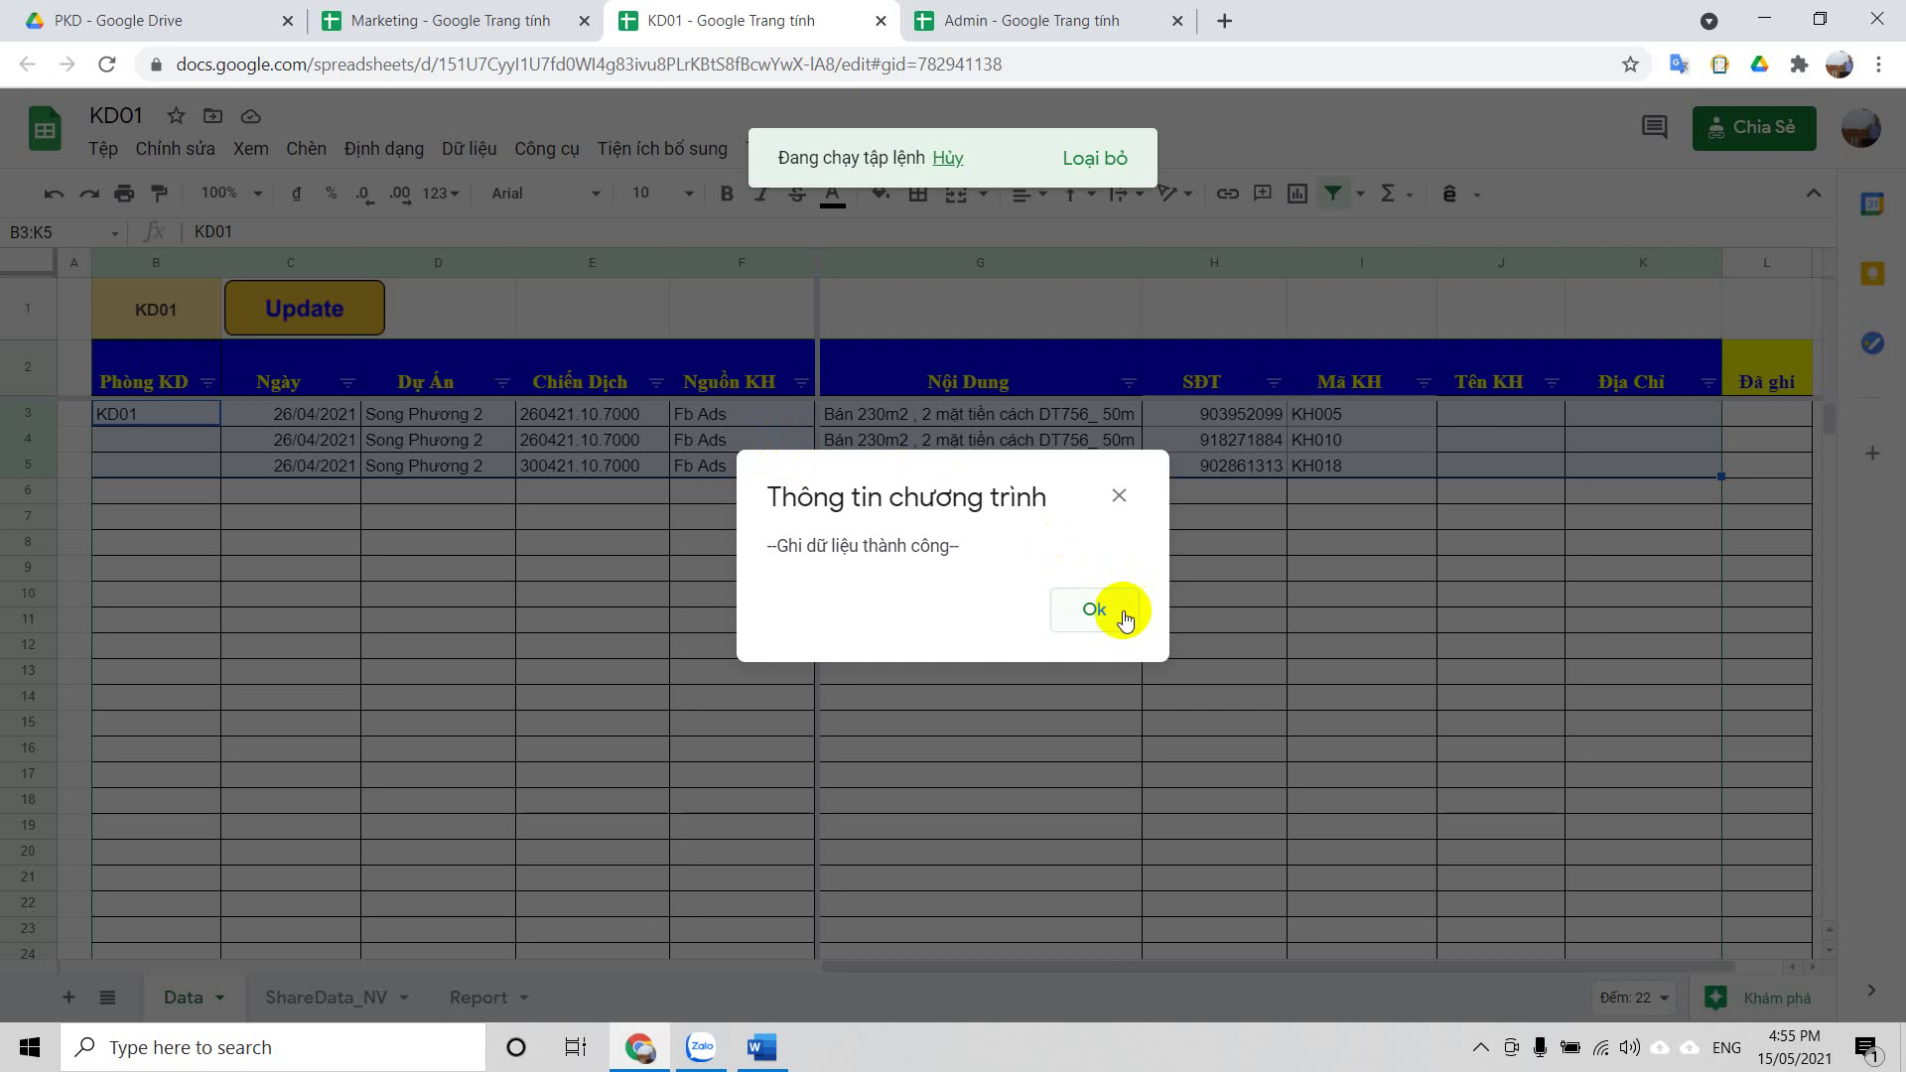
pyautogui.click(1095, 609)
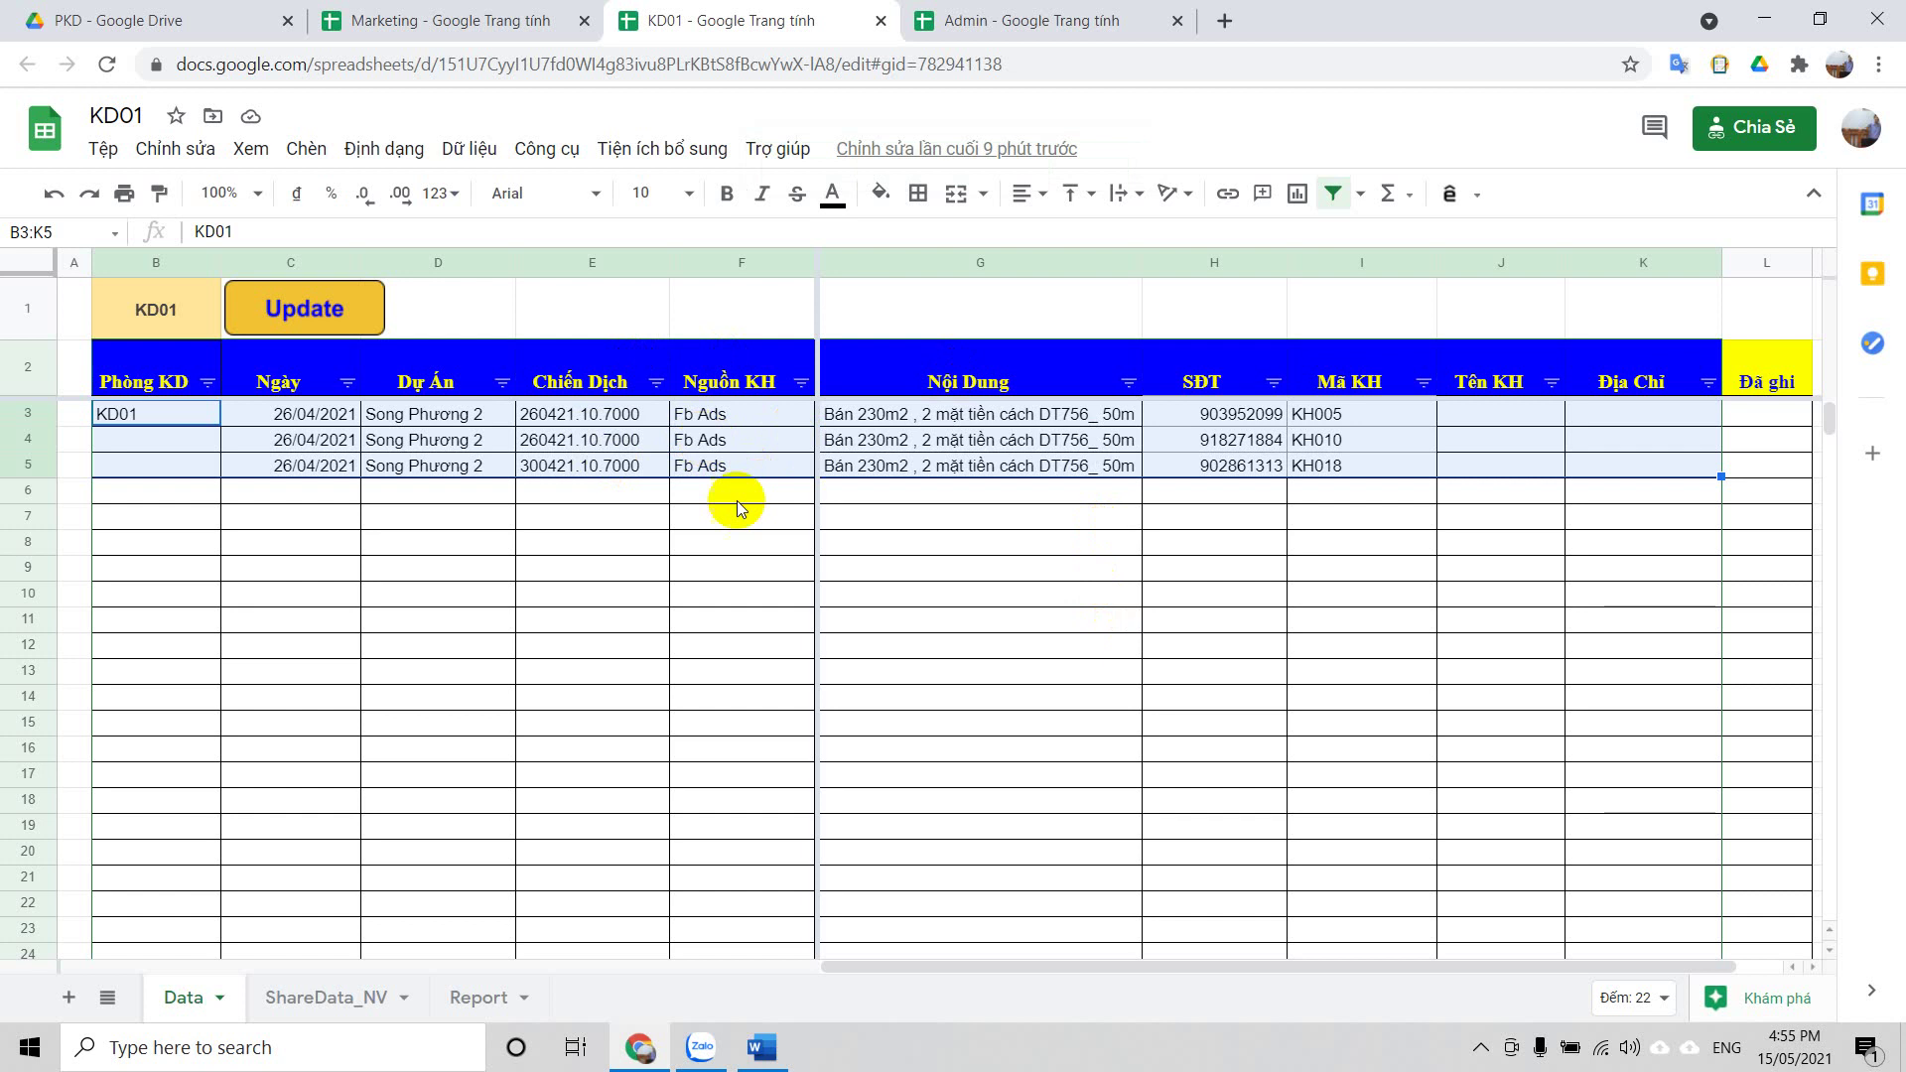
# Check the last records in the ShareData_NV sheet and the newly submitted rows 61 to 65 in the Admin workbook's Data sheet
pyautogui.click(327, 997)
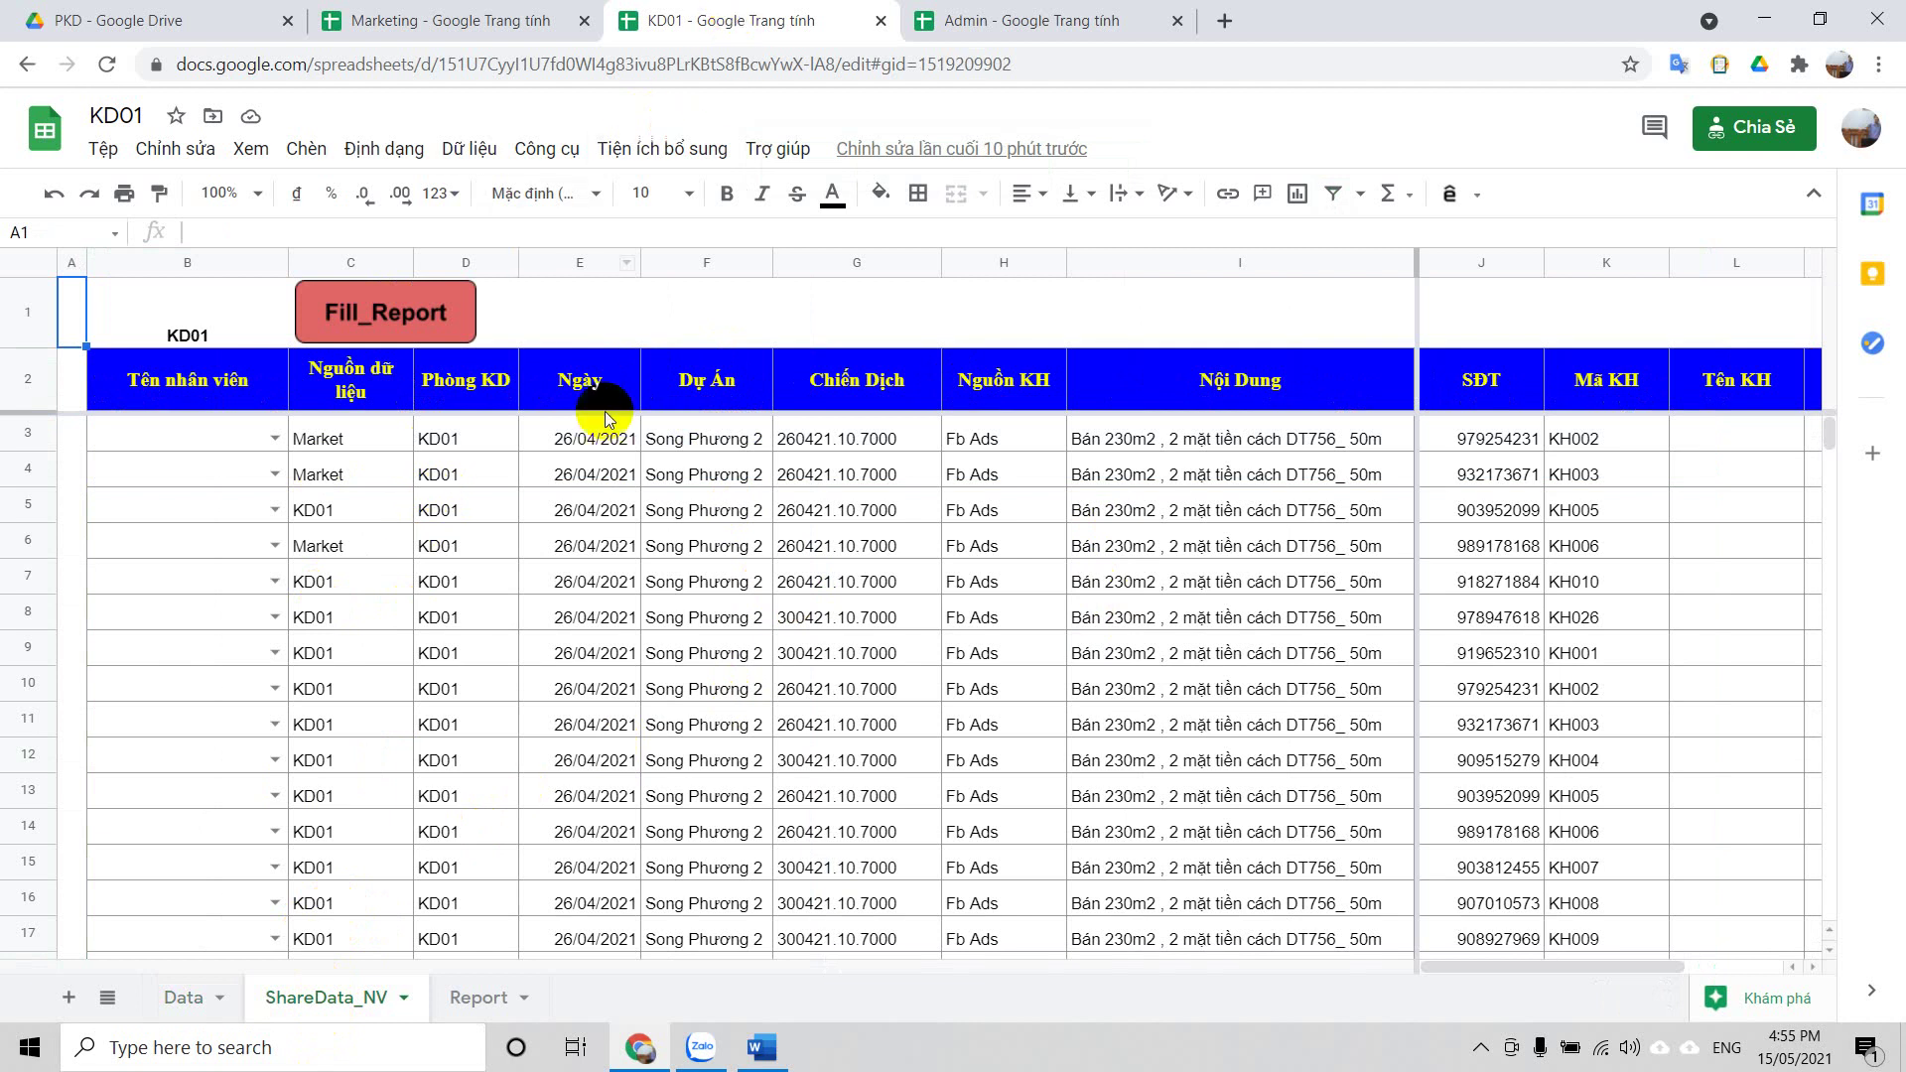
pyautogui.scroll(-4, 586, 486)
pyautogui.scroll(-5, 586, 492)
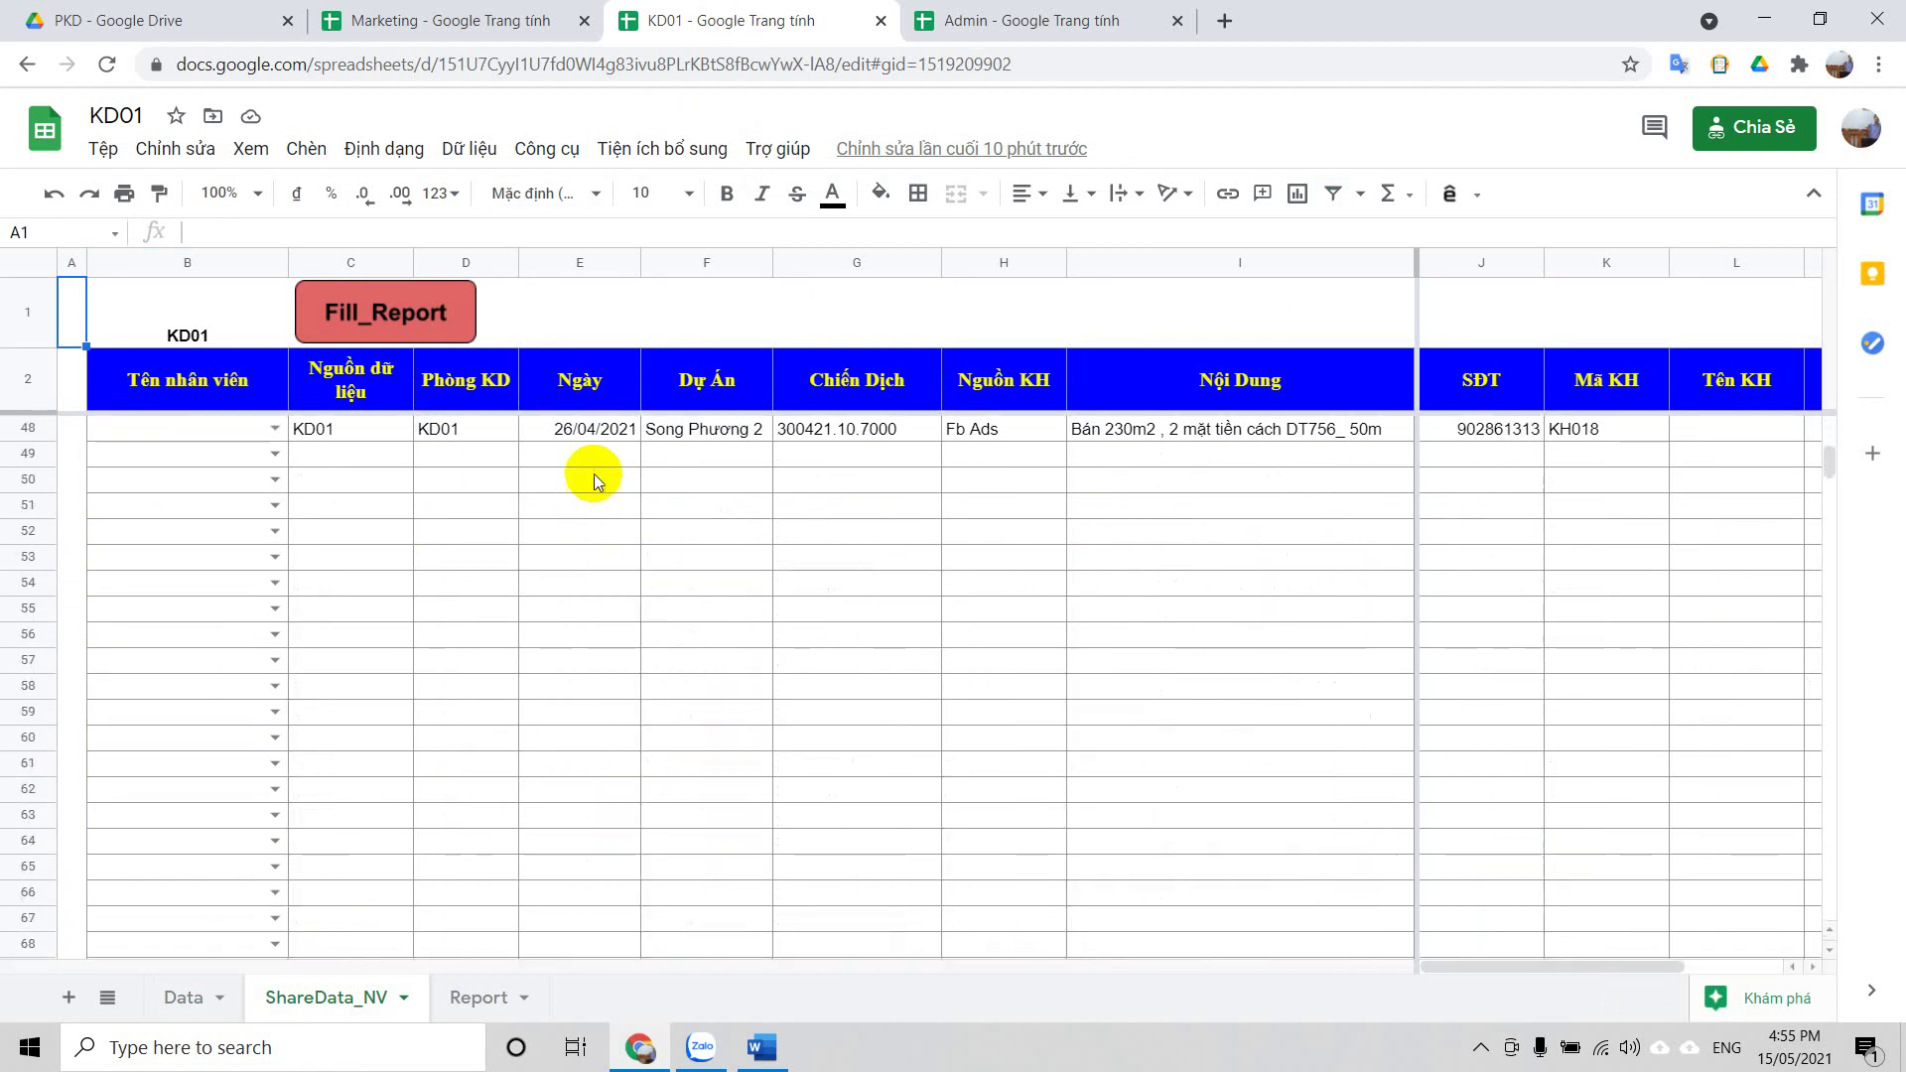
pyautogui.click(1005, 17)
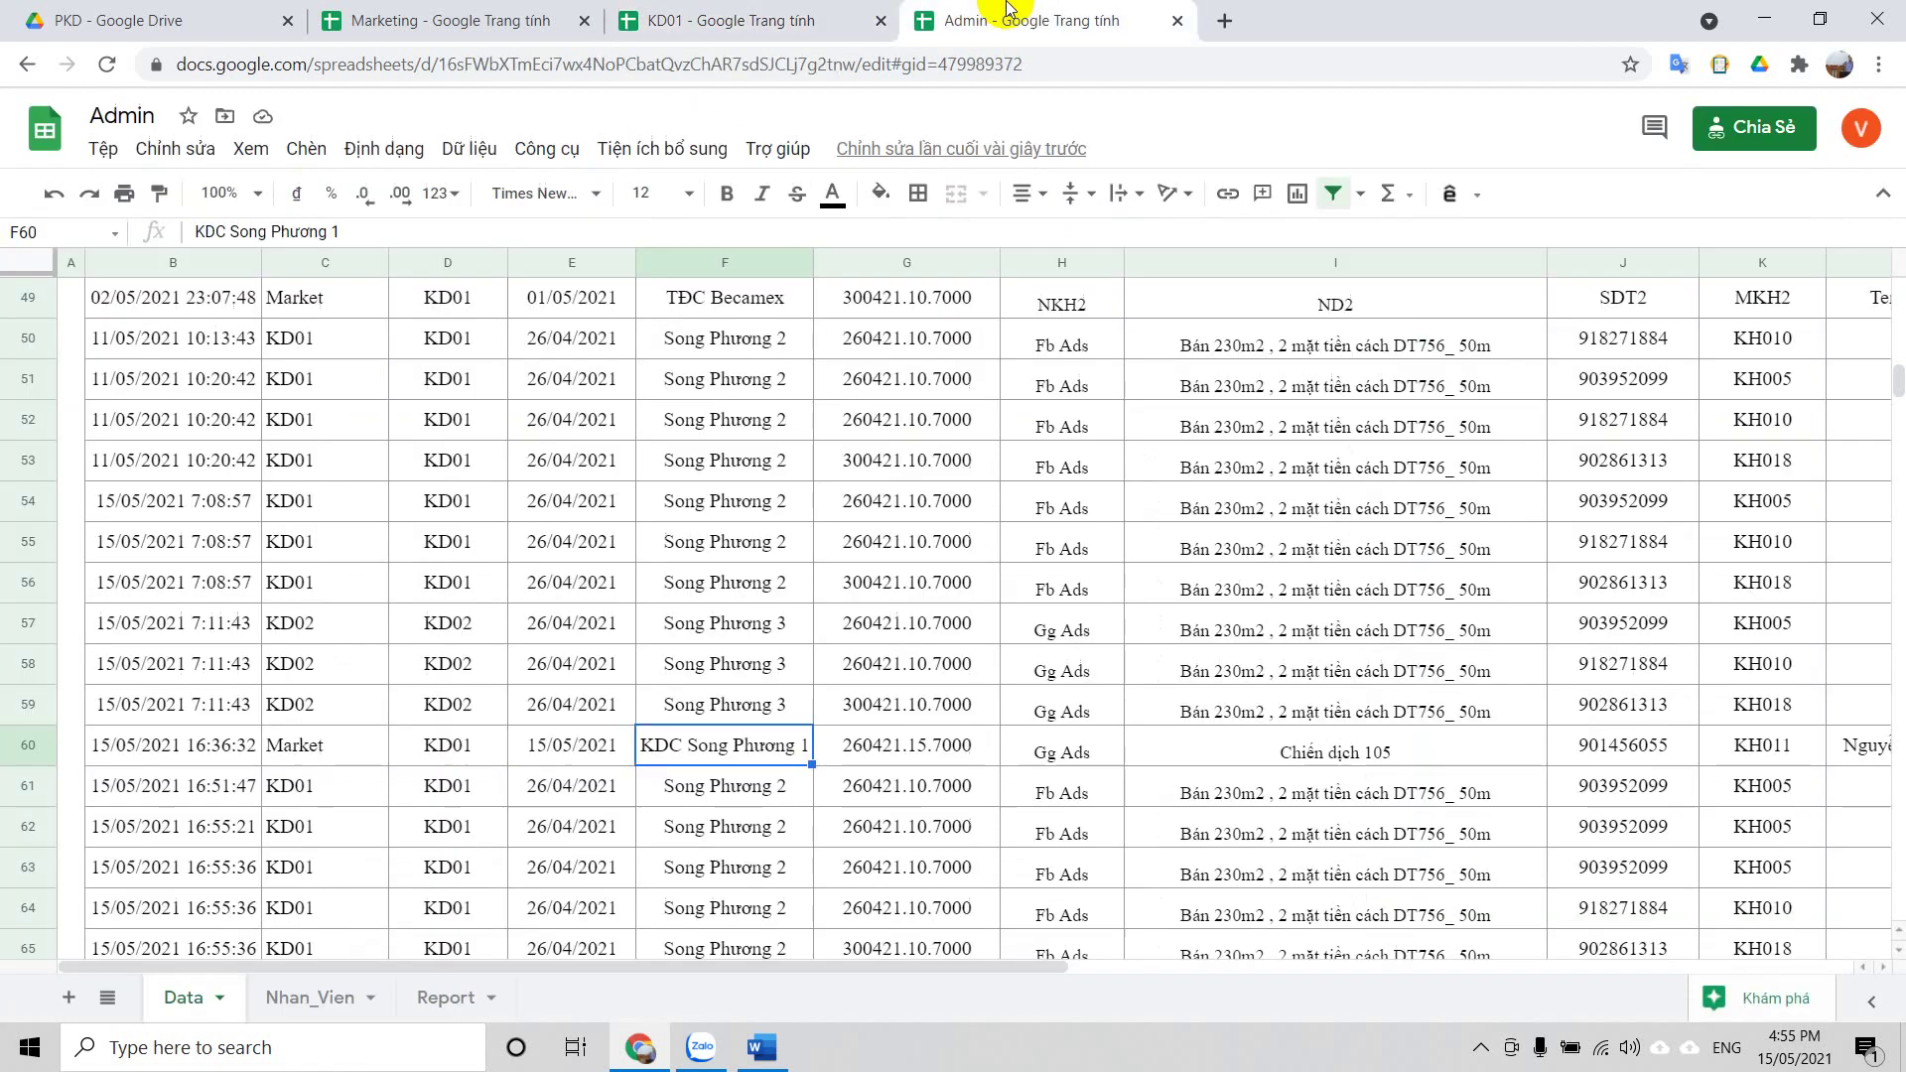
pyautogui.scroll(-5, 386, 829)
pyautogui.scroll(3, 386, 832)
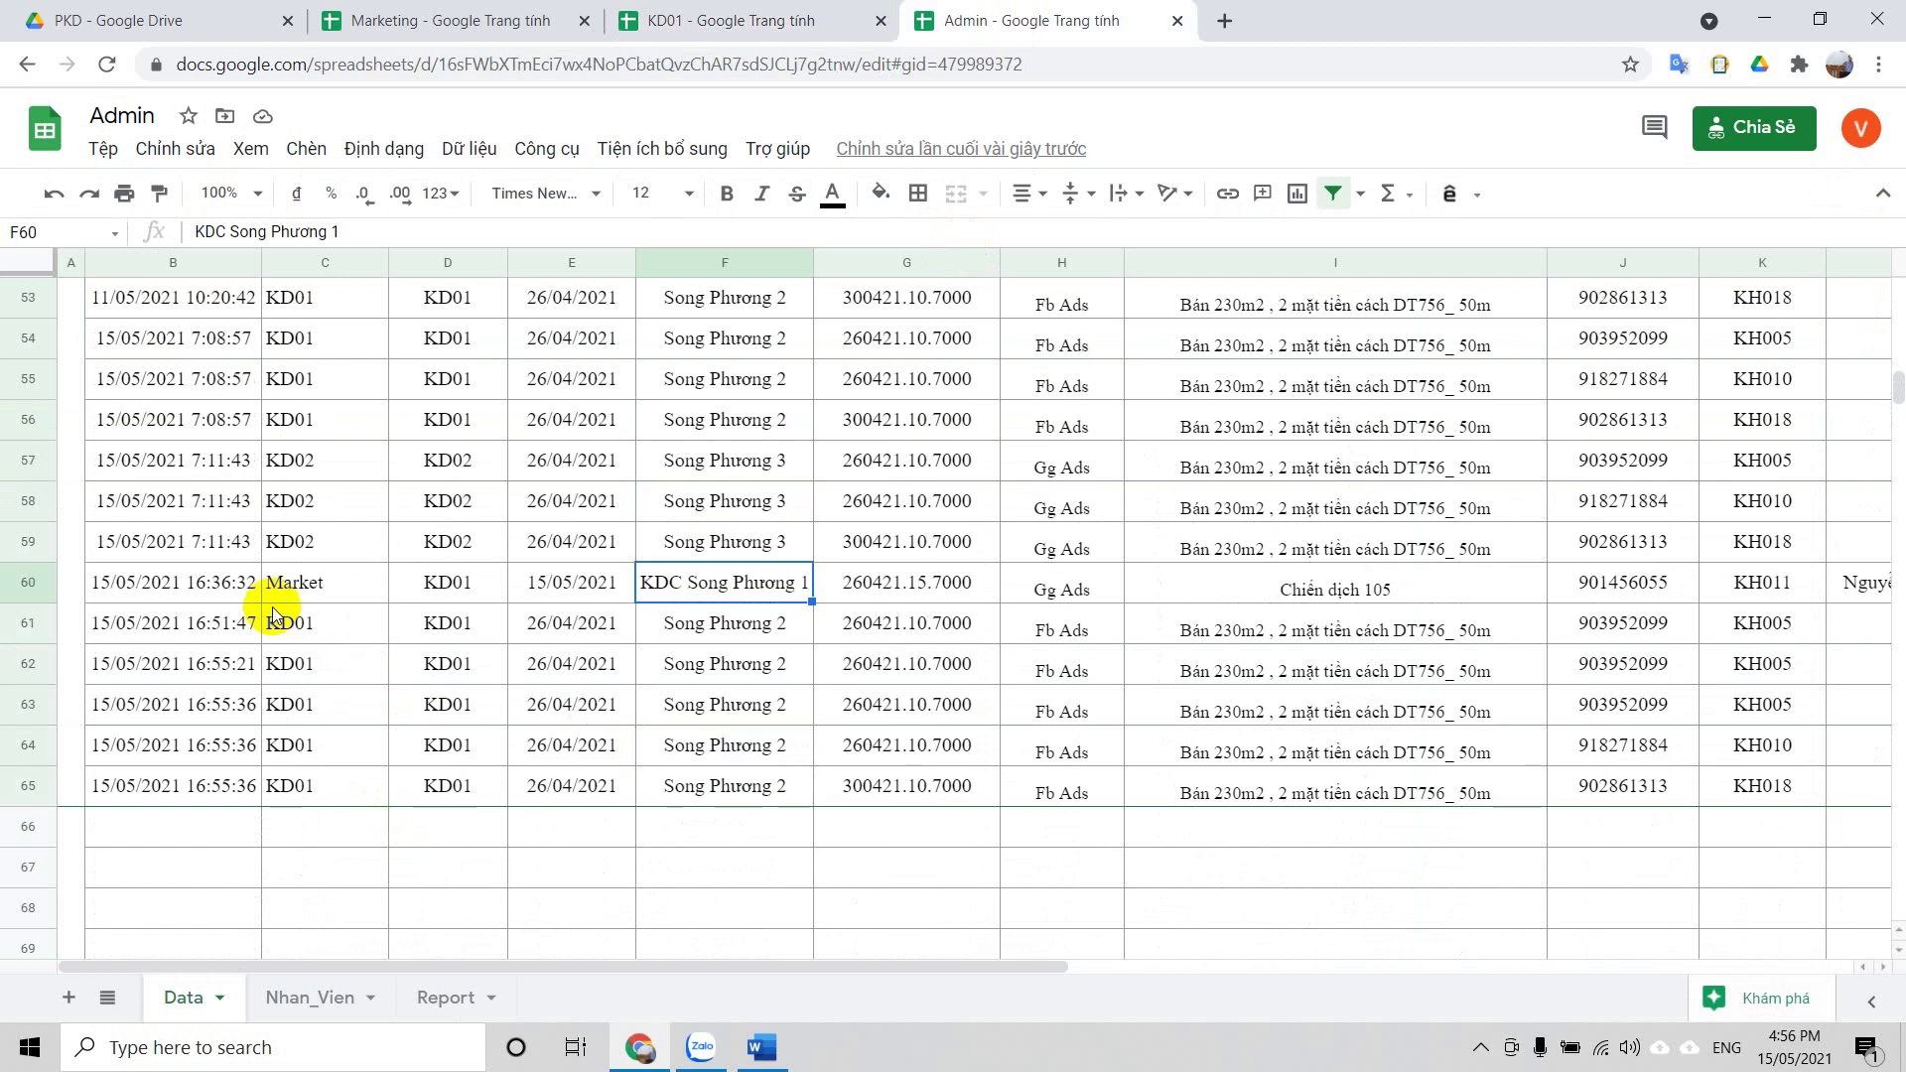
pyautogui.moveTo(194, 622); pyautogui.dragTo(1655, 787)
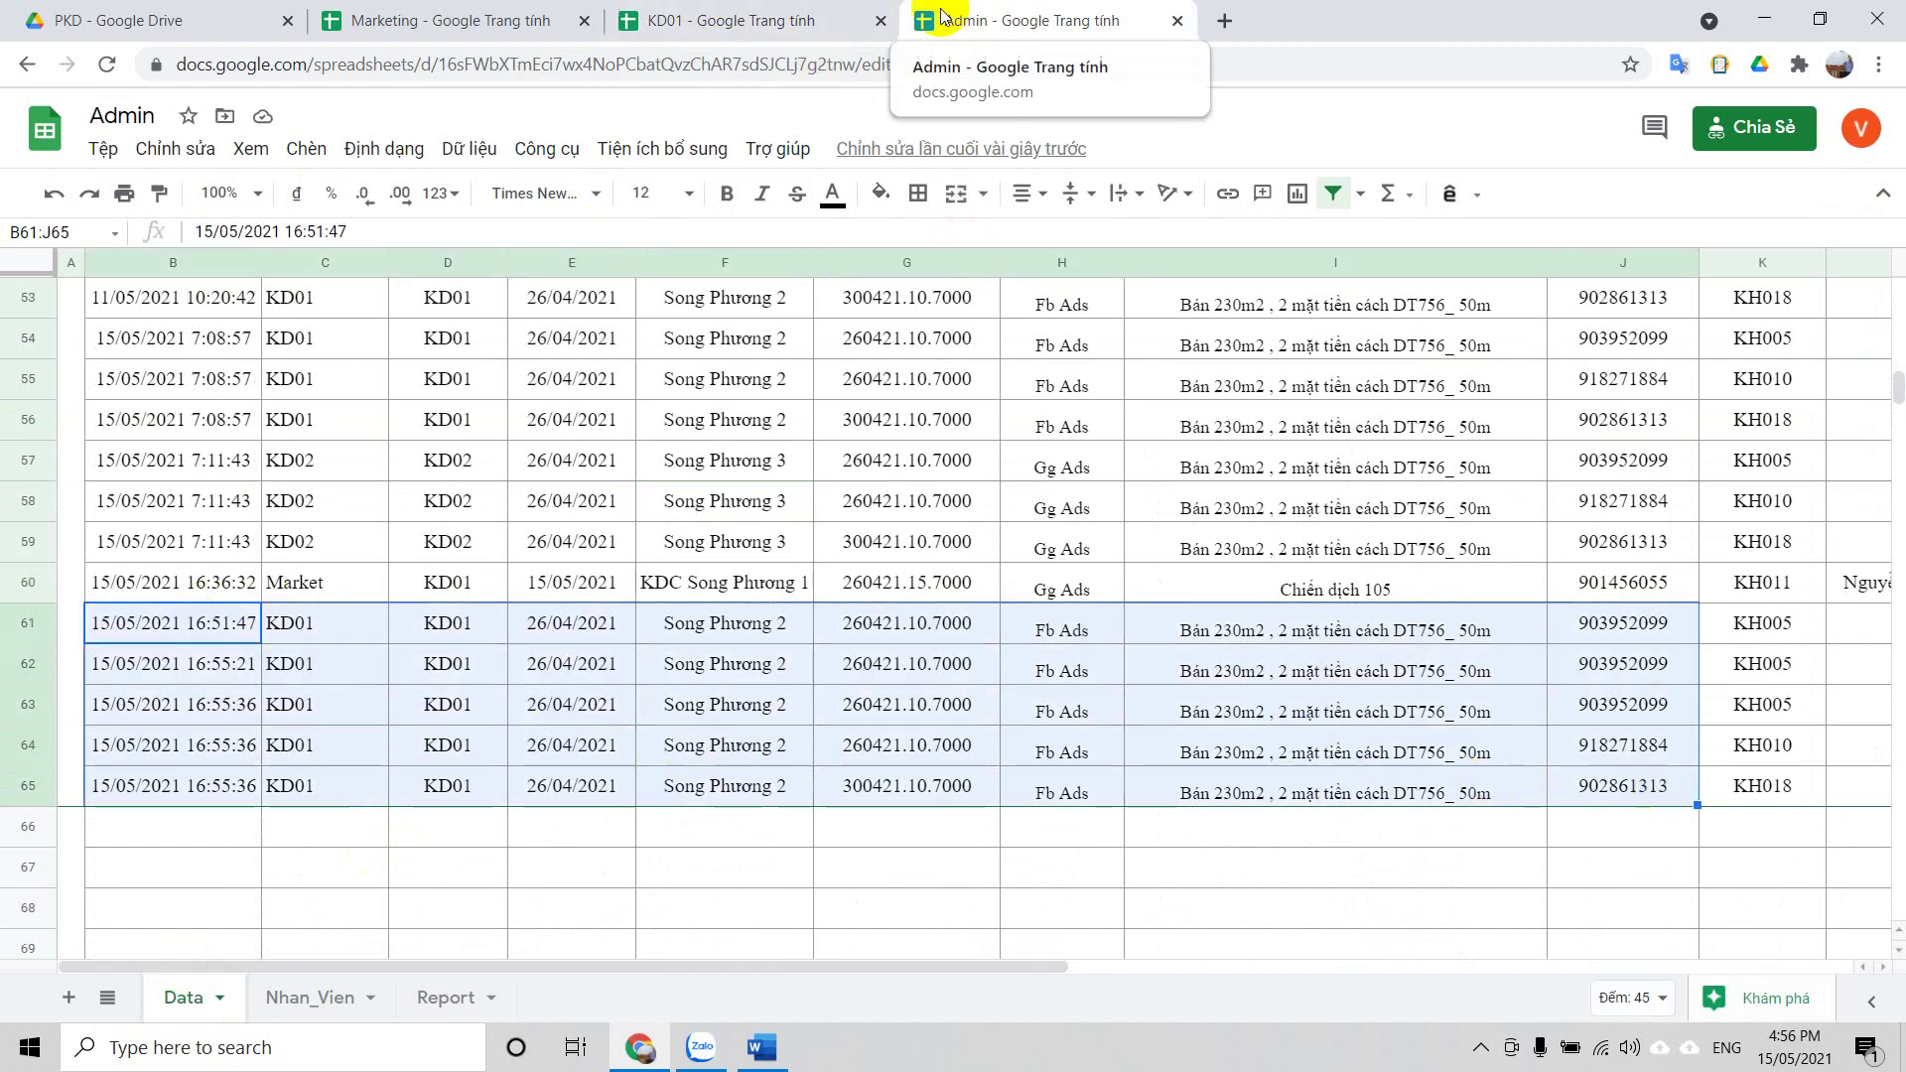
# Review the records sourced from KD01 and from Market in the KD01 workbook's ShareData_NV sheet
pyautogui.click(755, 20)
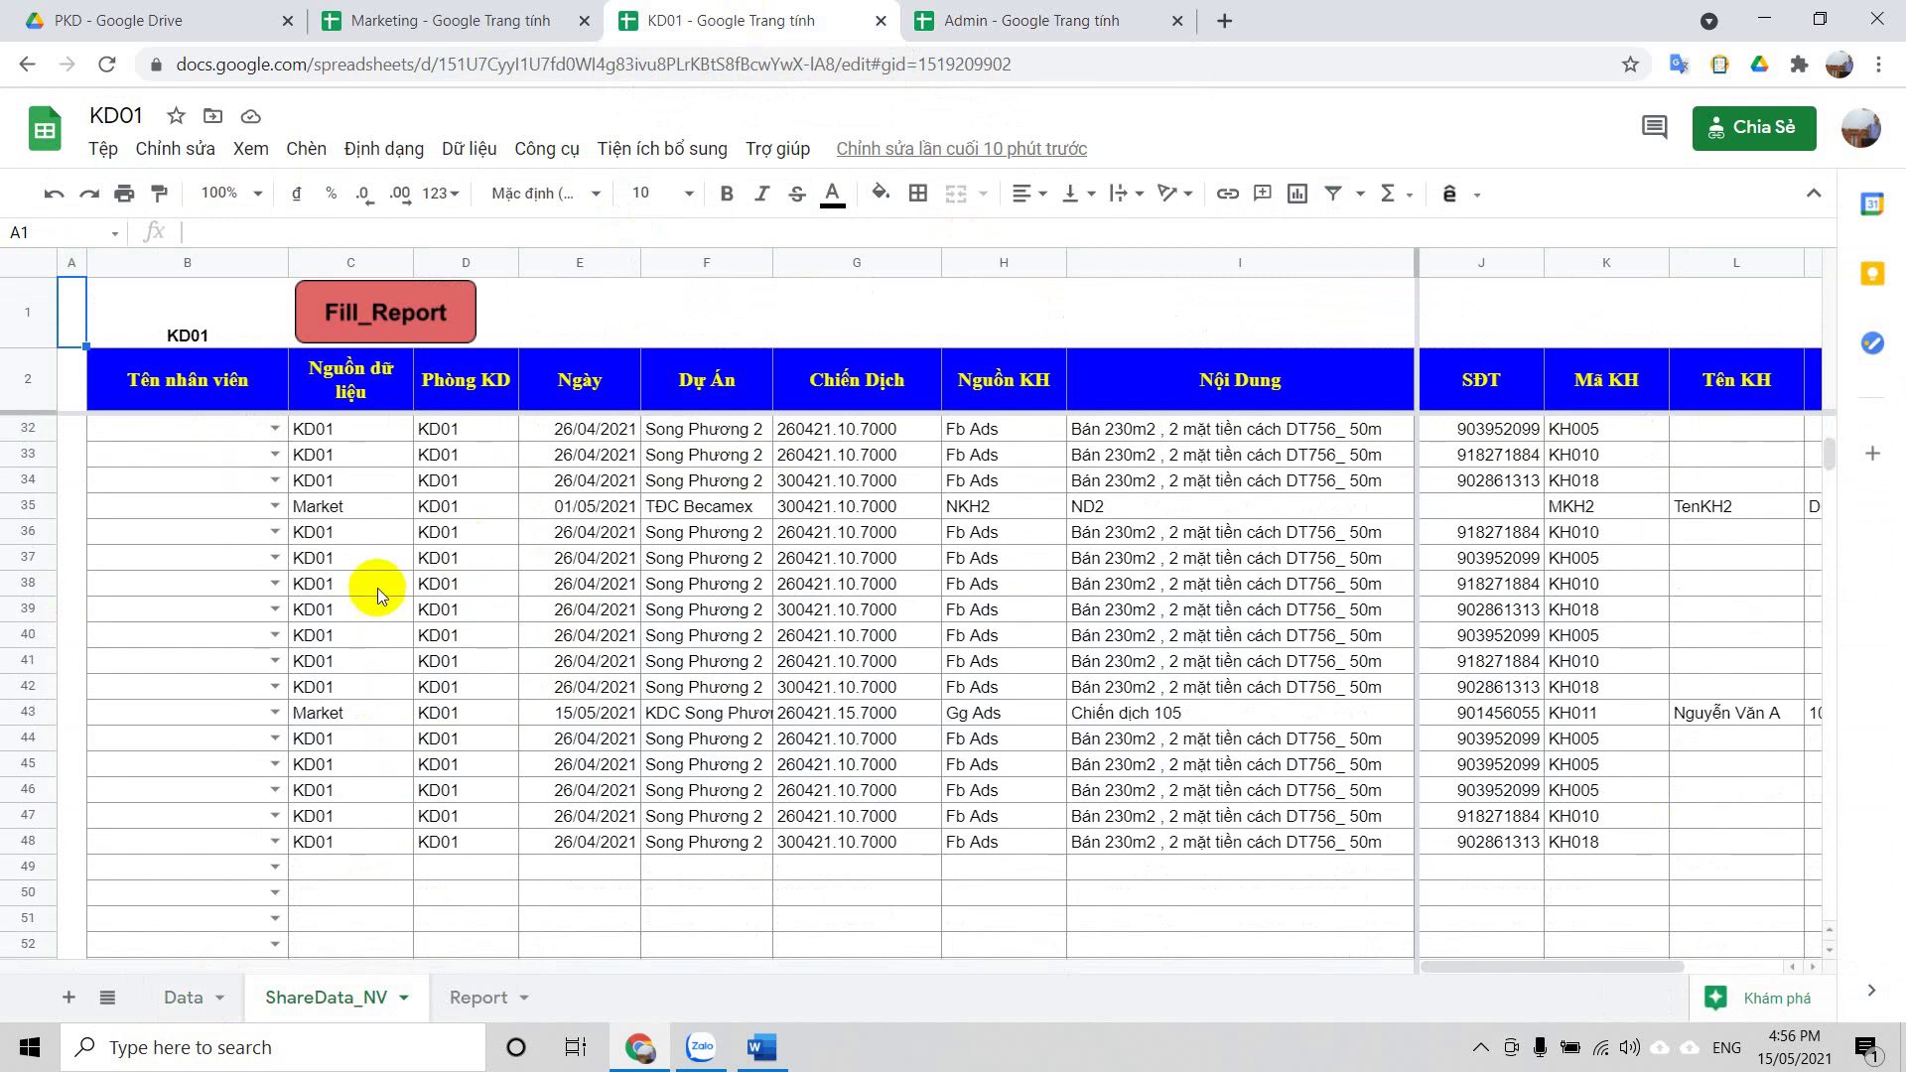
pyautogui.moveTo(340, 533); pyautogui.dragTo(979, 685)
pyautogui.moveTo(312, 533); pyautogui.dragTo(1089, 683)
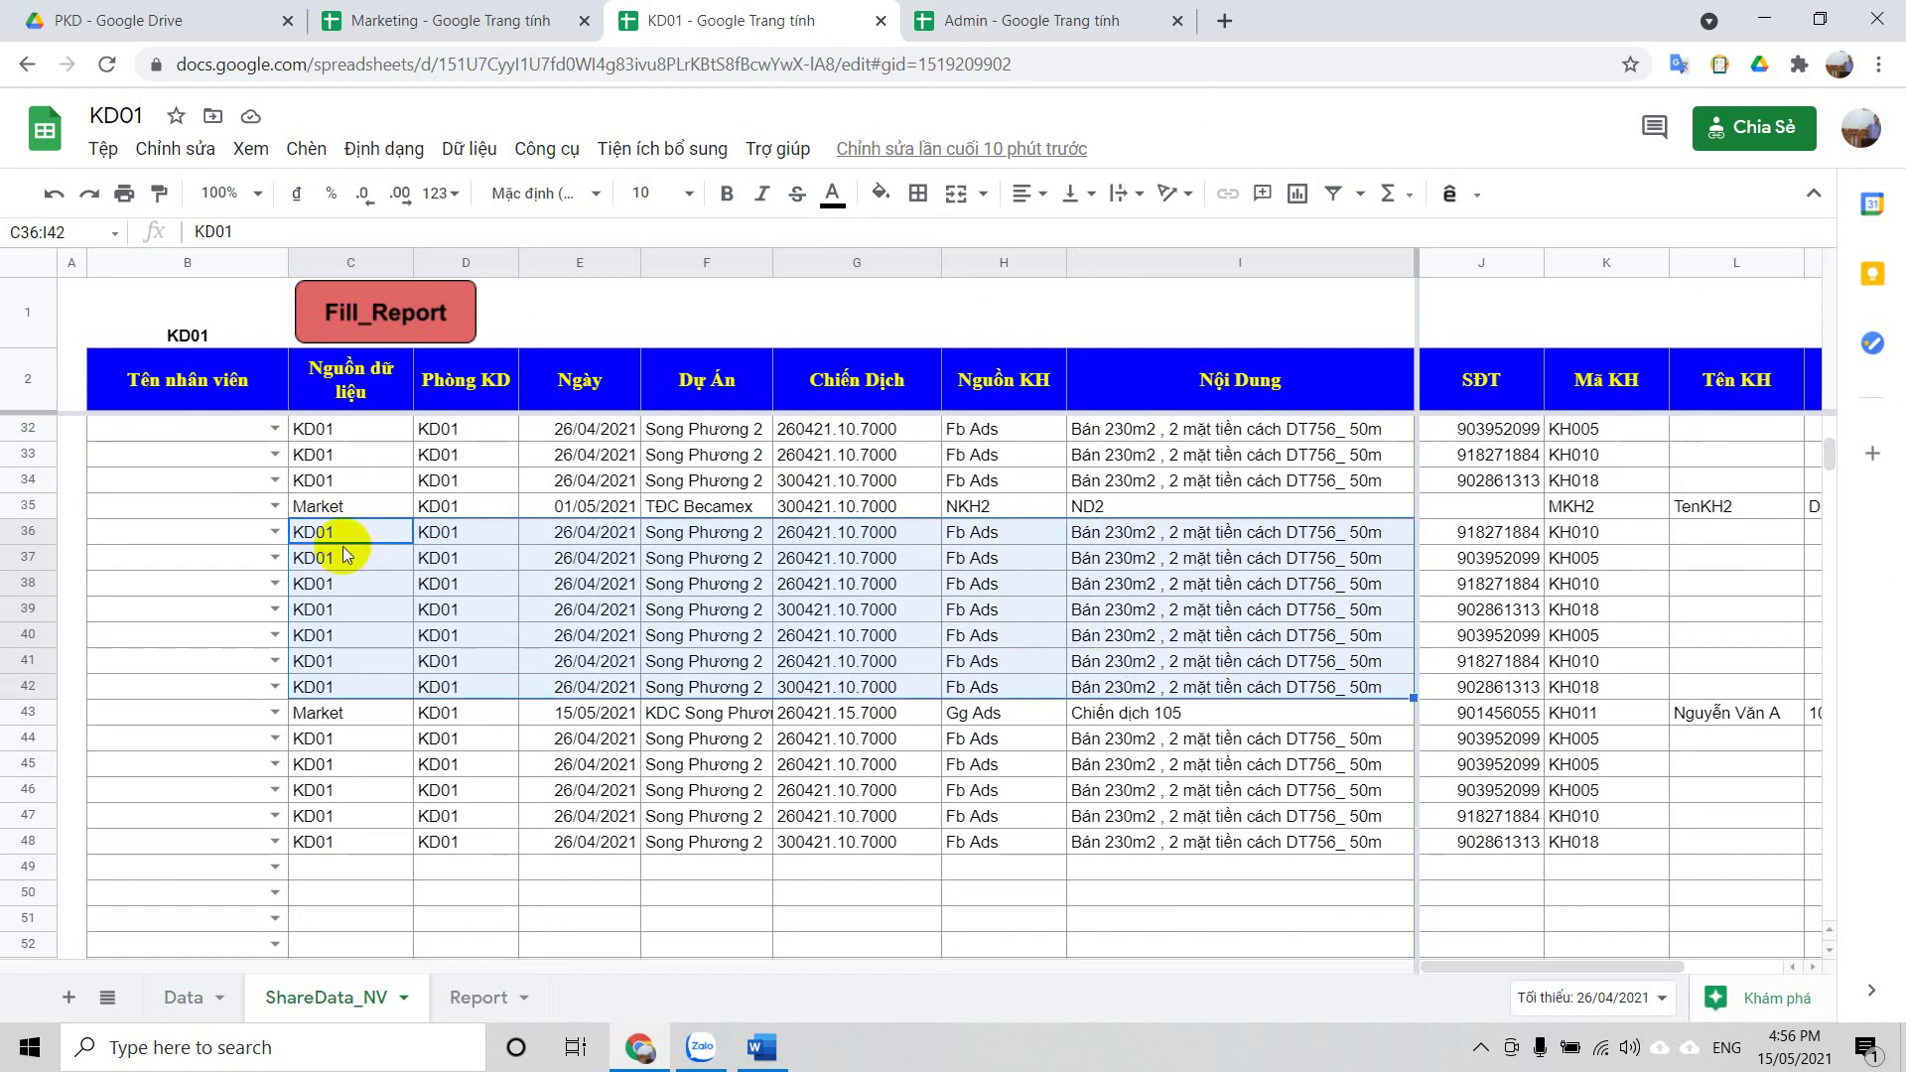
pyautogui.scroll(1, 344, 566)
pyautogui.moveTo(336, 590); pyautogui.dragTo(1208, 588)
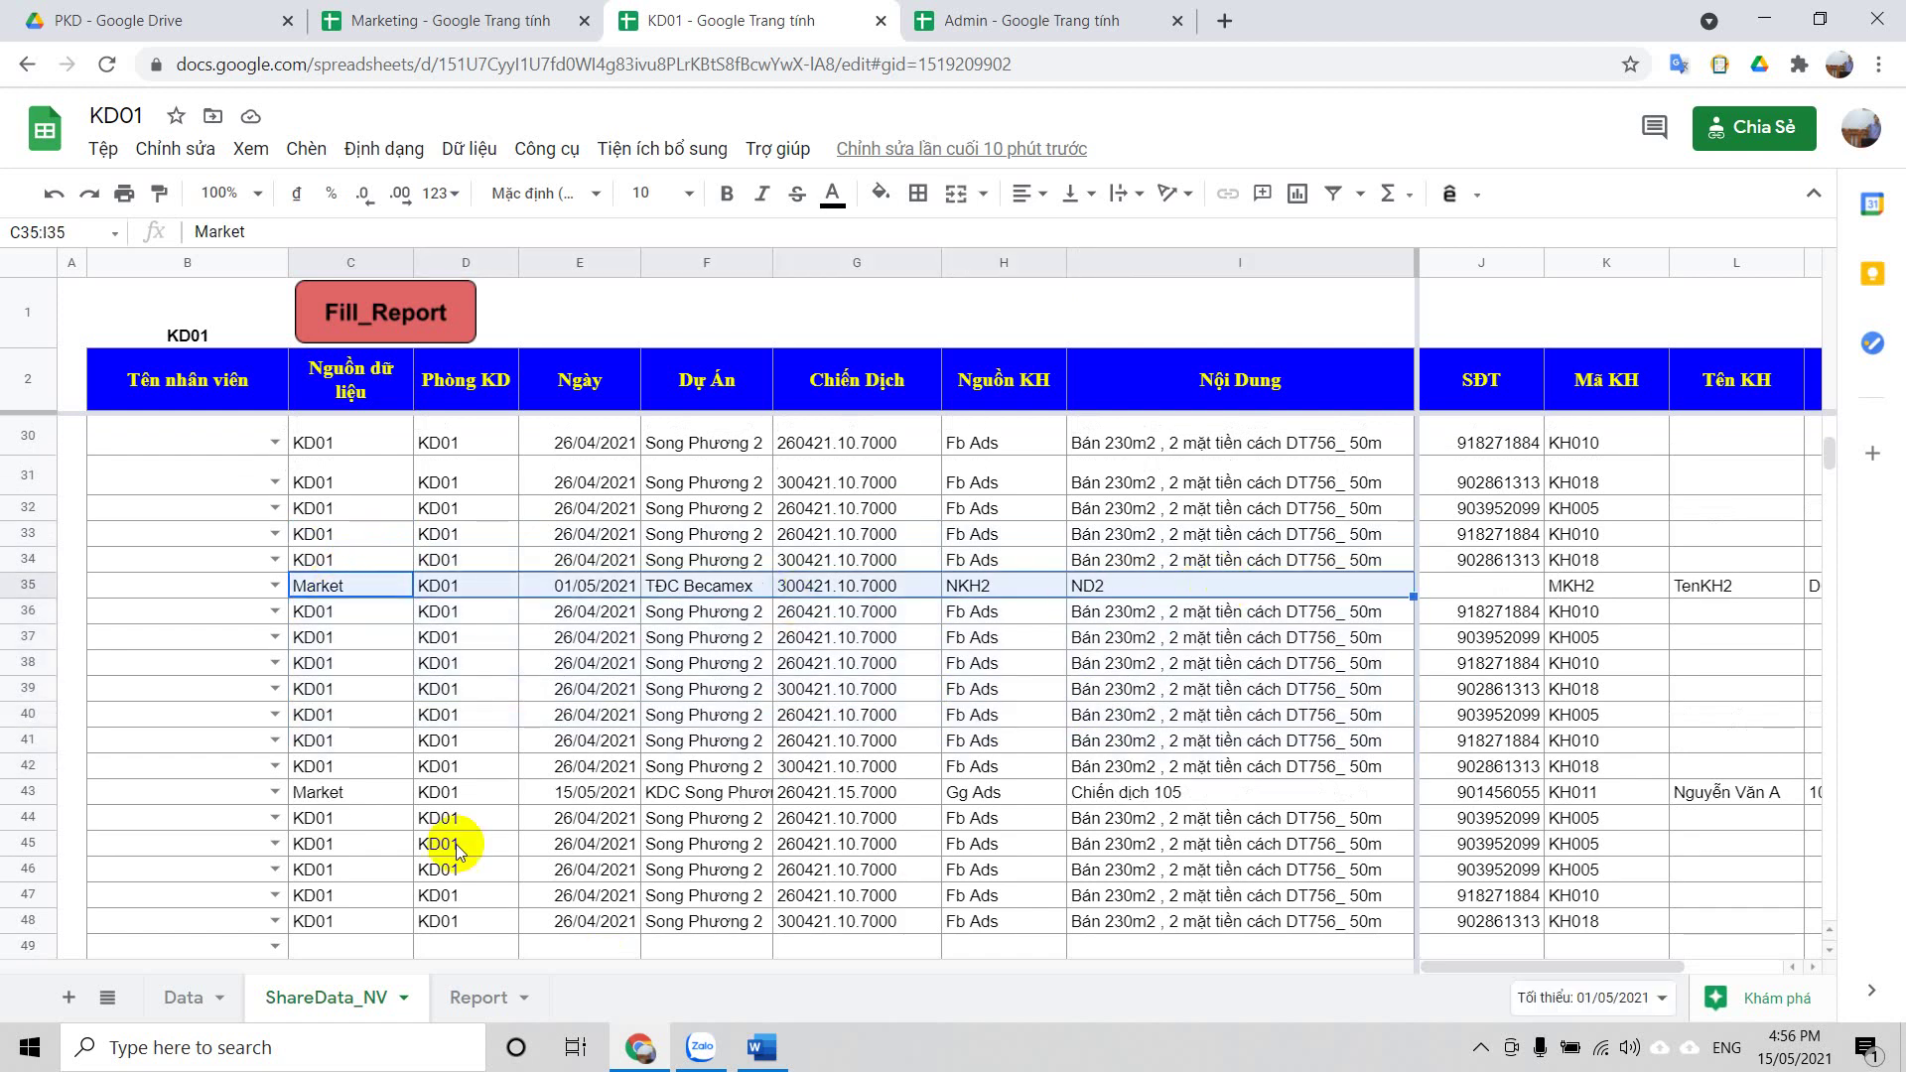
pyautogui.scroll(9, 452, 806)
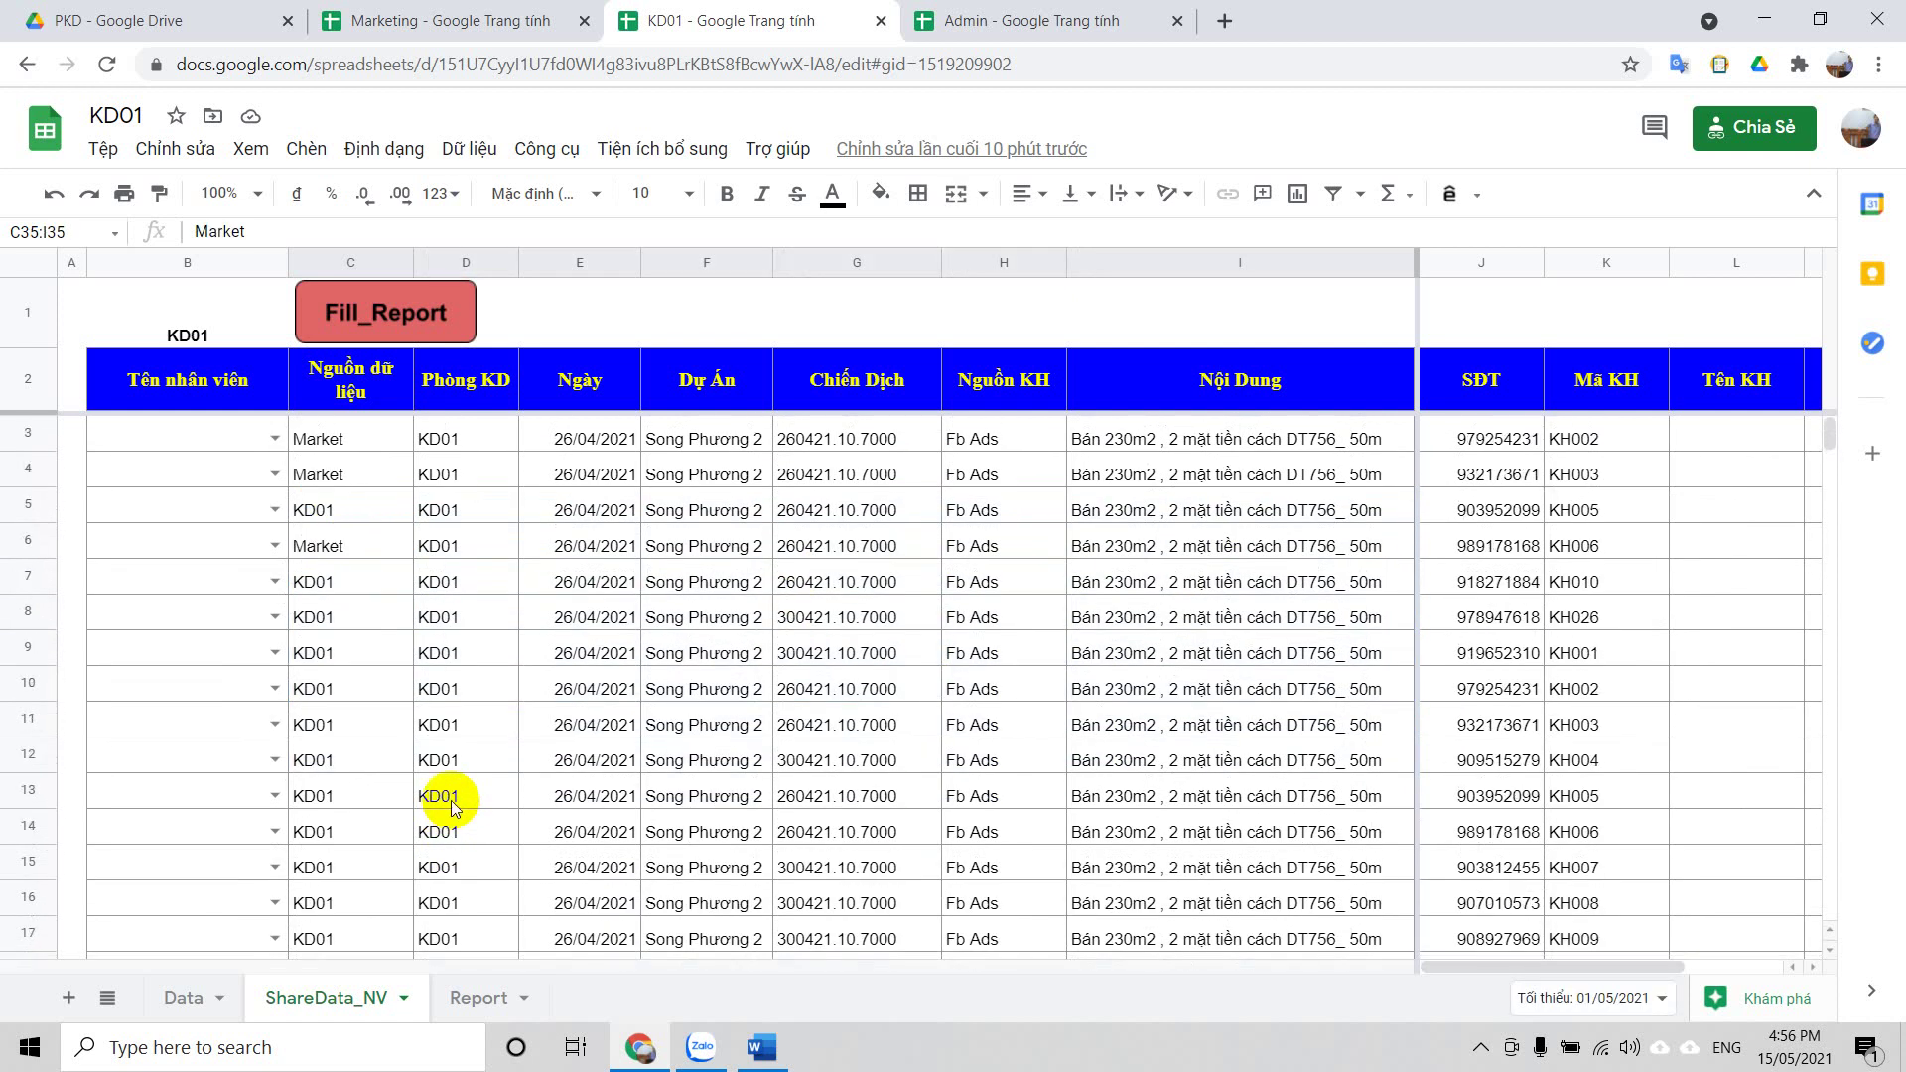
pyautogui.moveTo(340, 442); pyautogui.dragTo(1152, 854)
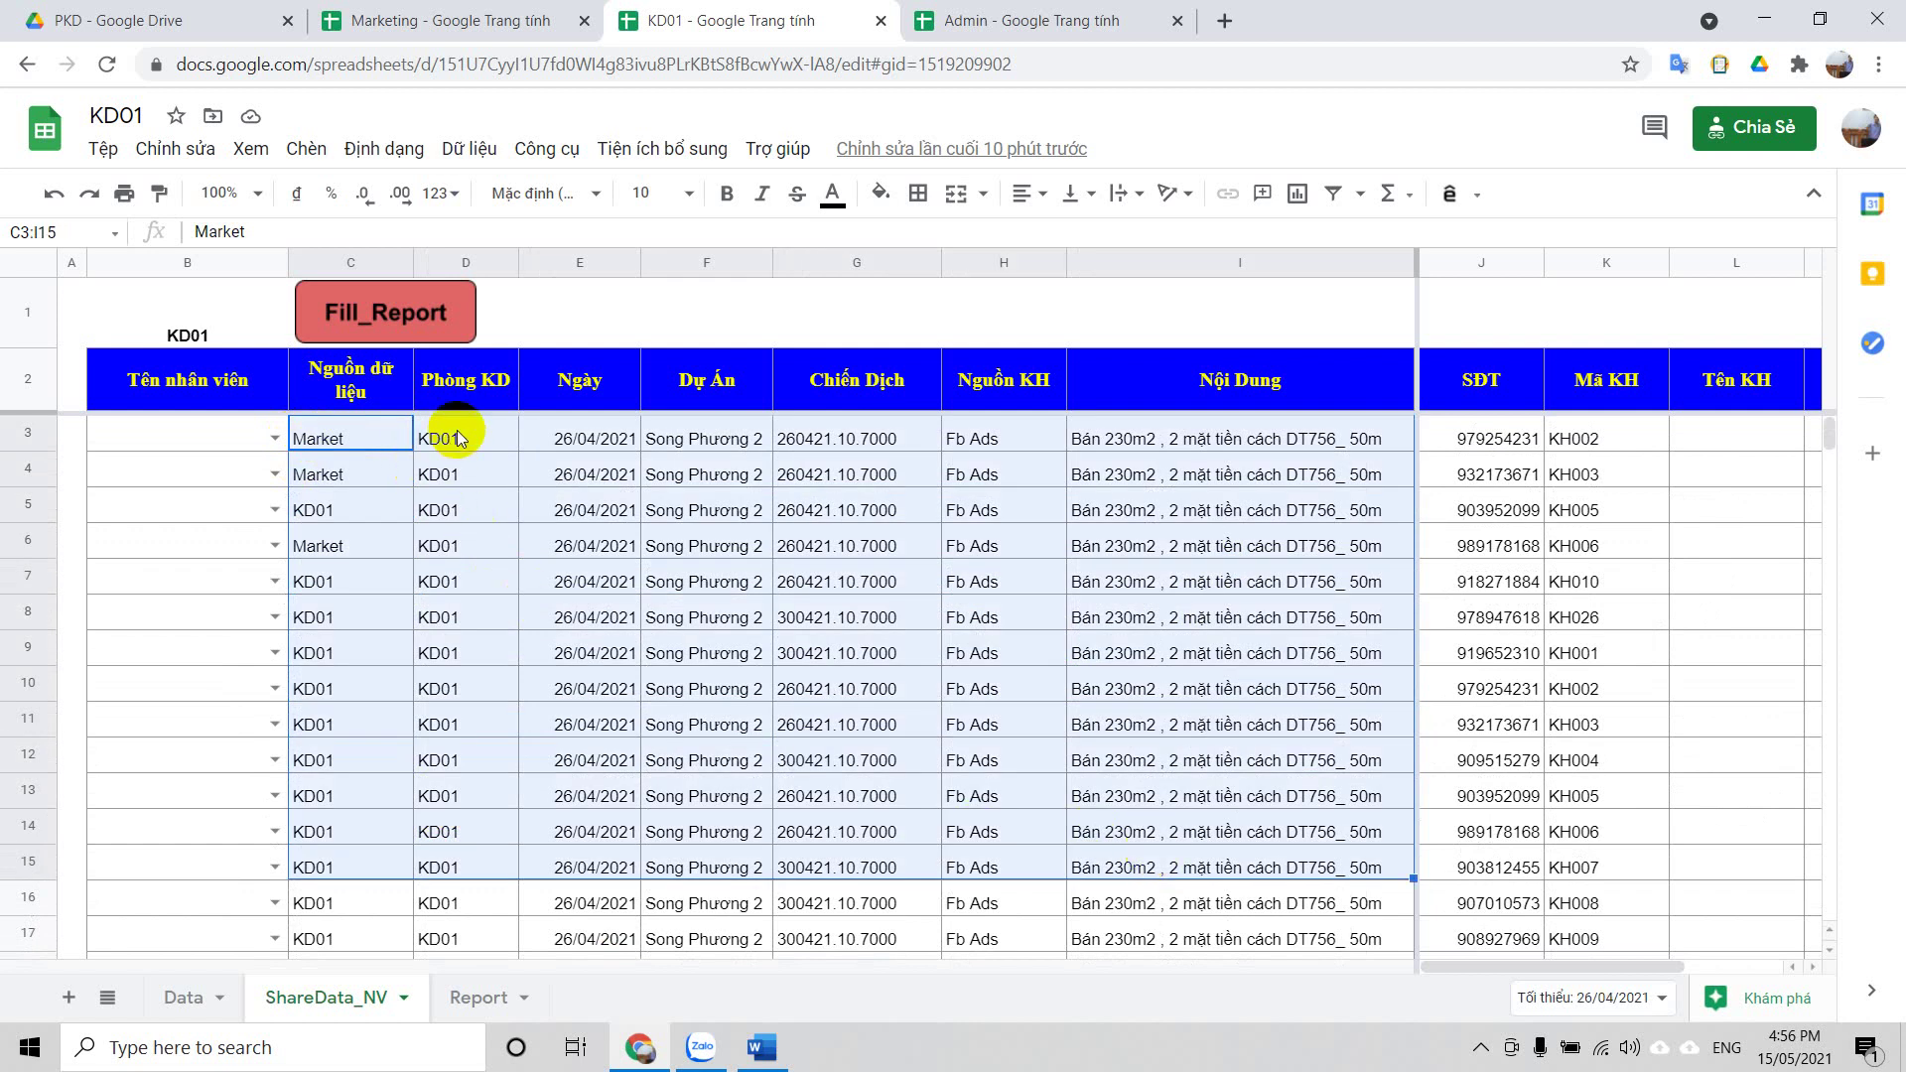
pyautogui.moveTo(458, 438)
pyautogui.mouseDown()
pyautogui.moveTo(502, 586)
pyautogui.moveTo(442, 459)
pyautogui.moveTo(467, 448)
pyautogui.mouseUp()
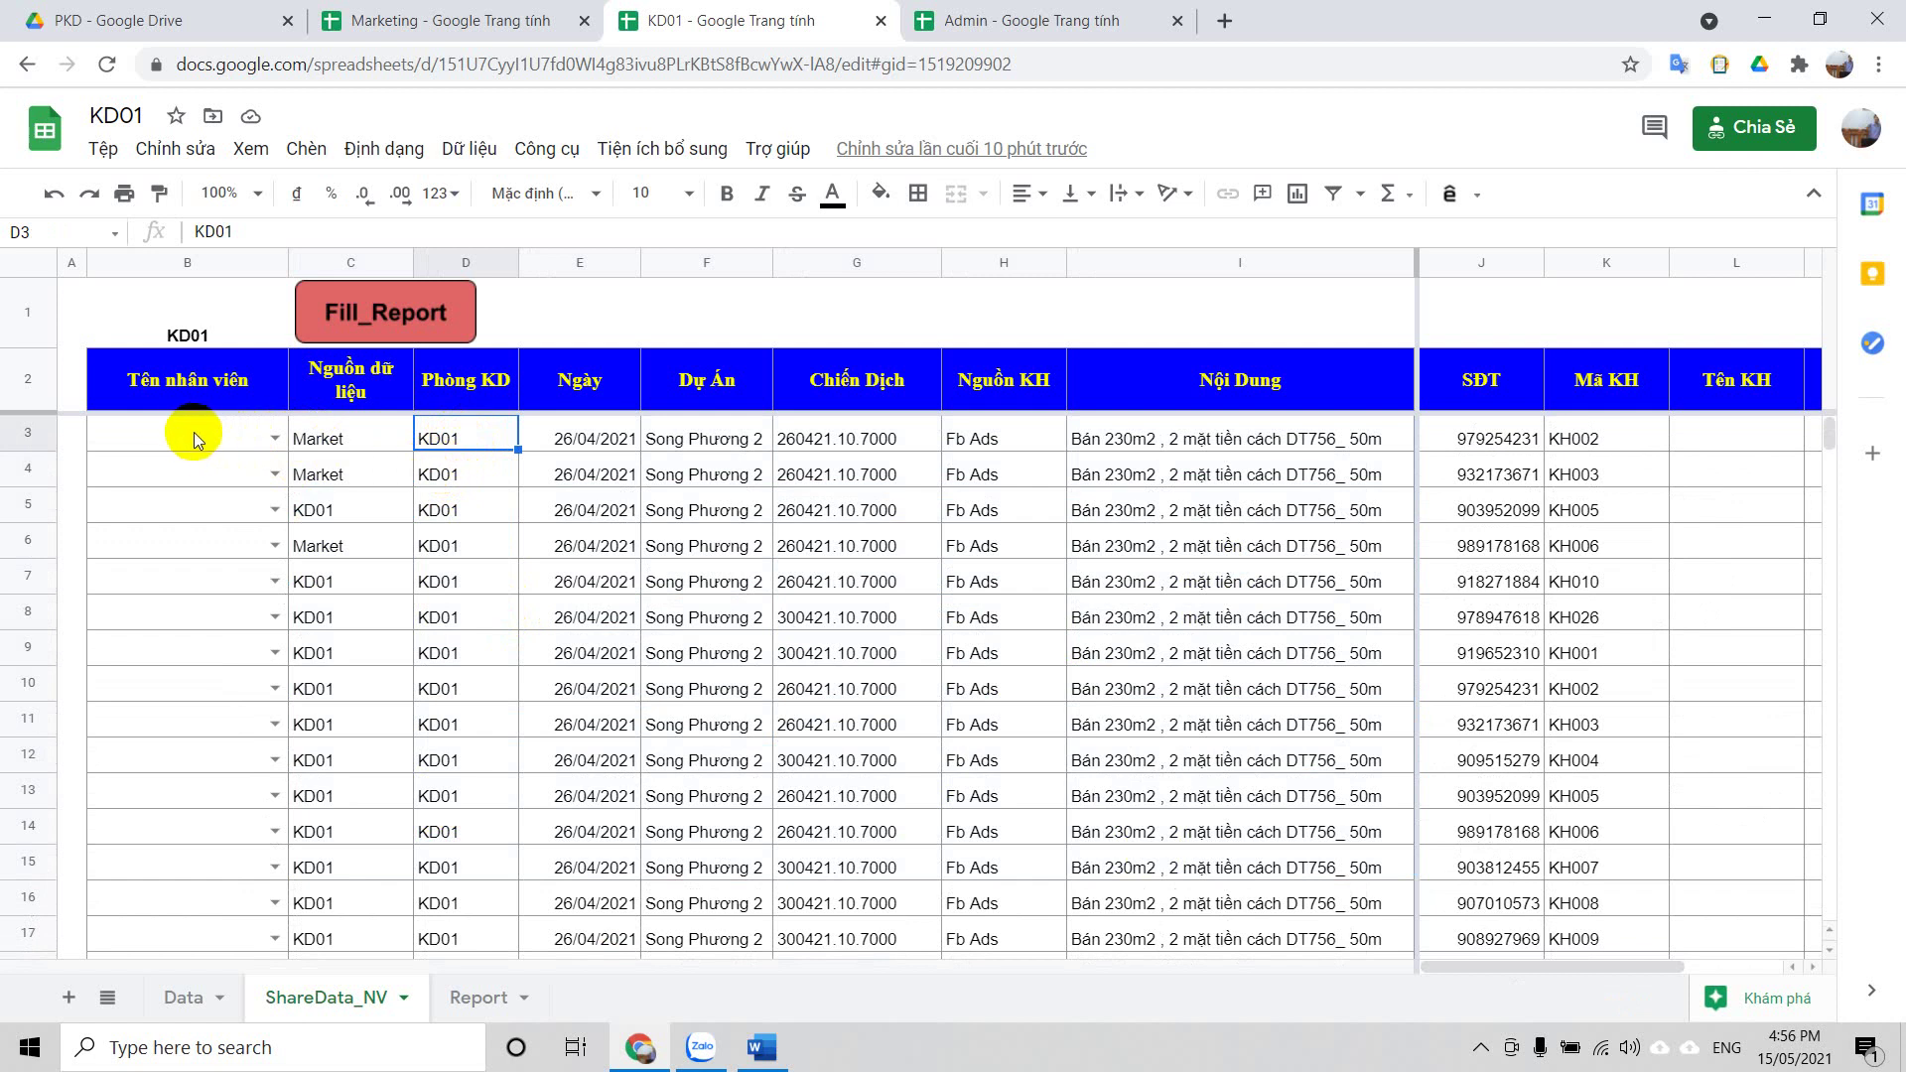
# Assign the first listed employee to the customer records in rows 3 and 4 of the Tên nhân viên column
pyautogui.moveTo(182, 435); pyautogui.dragTo(192, 828)
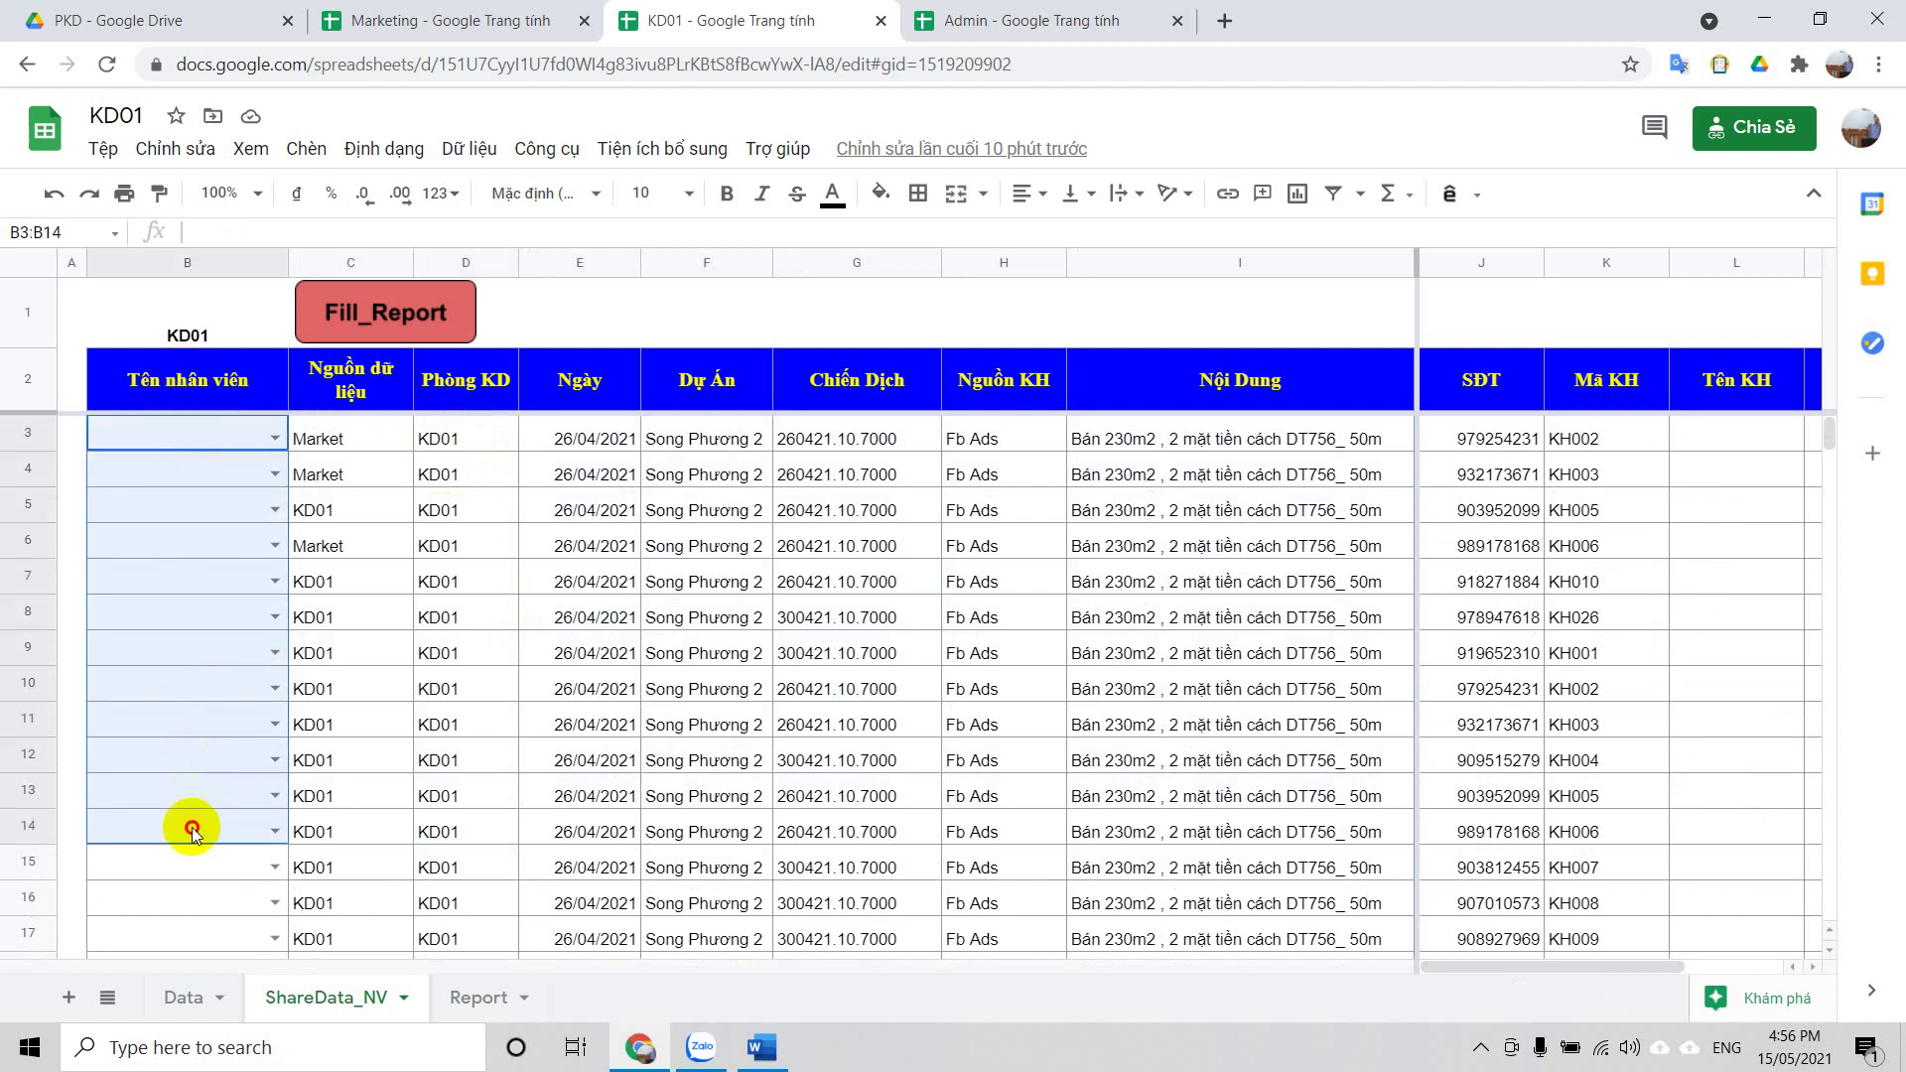
pyautogui.click(195, 439)
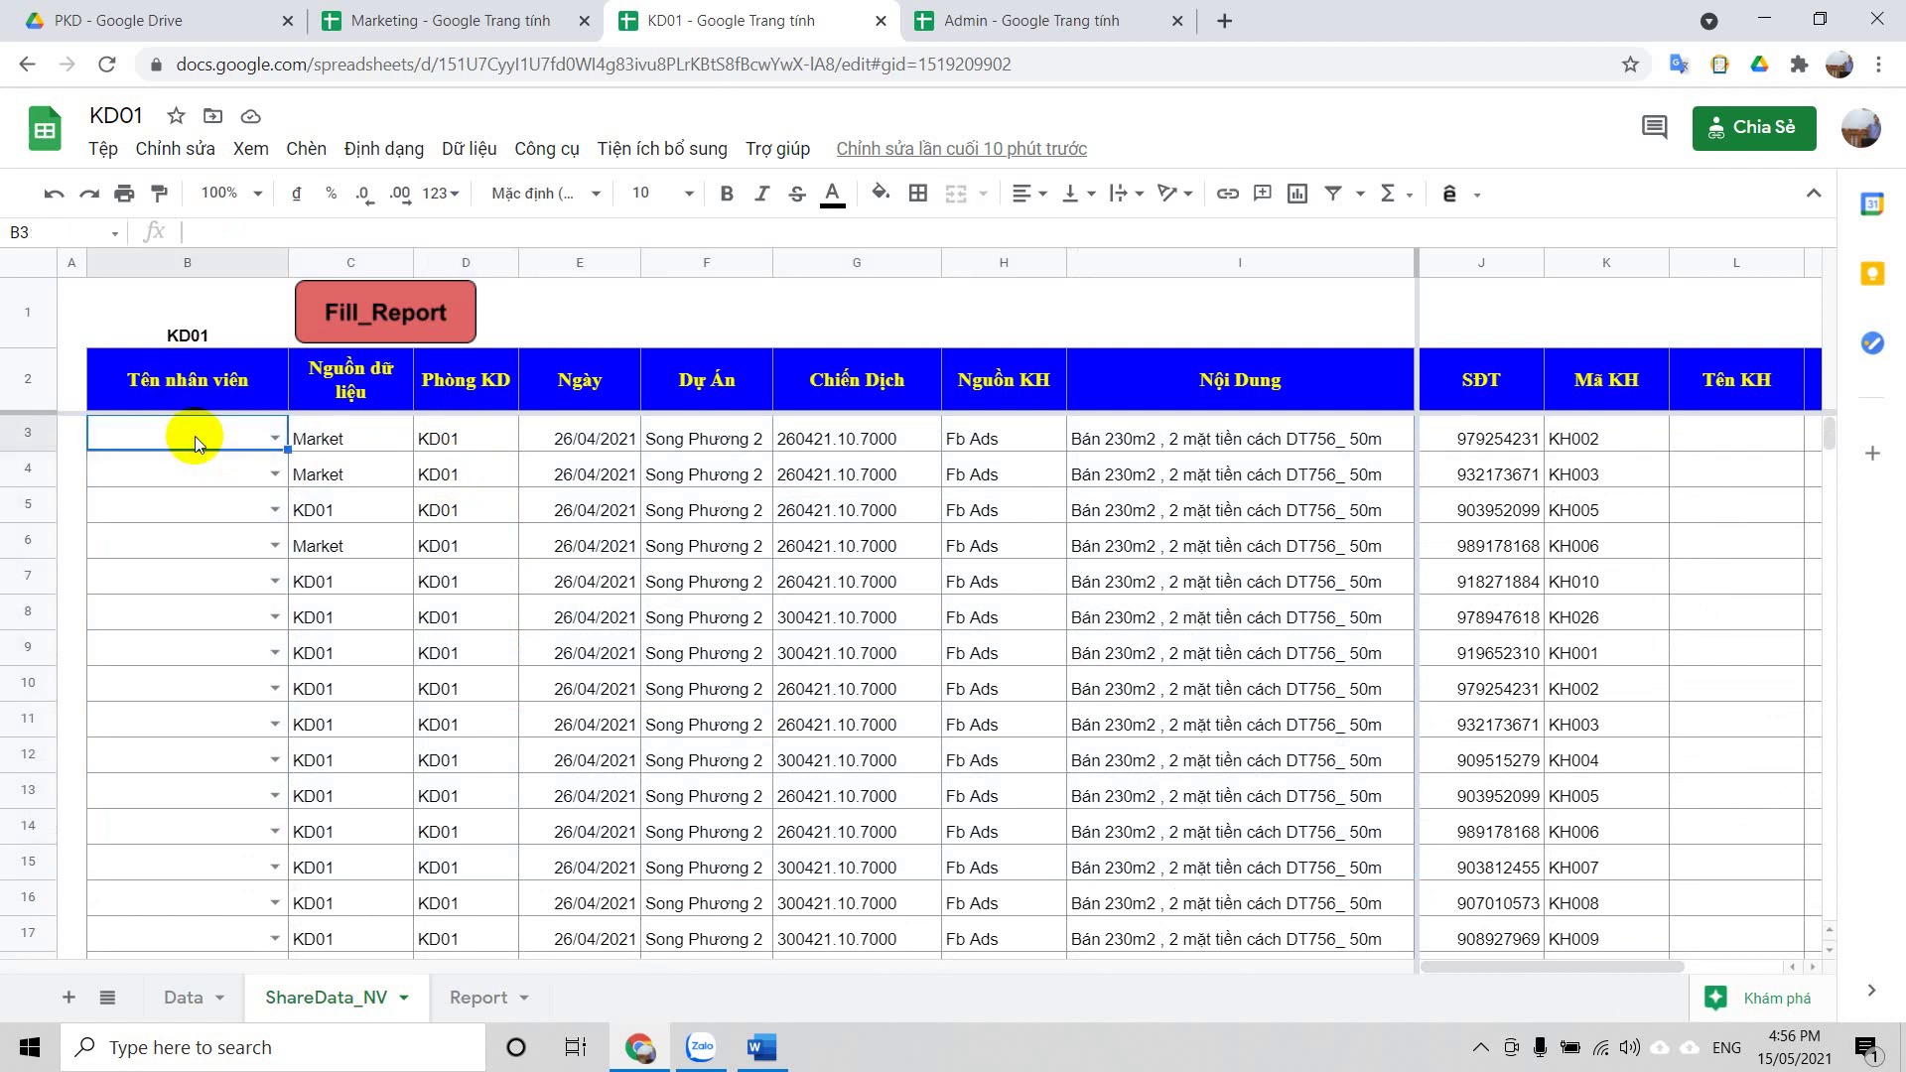
pyautogui.moveTo(191, 438); pyautogui.dragTo(189, 829)
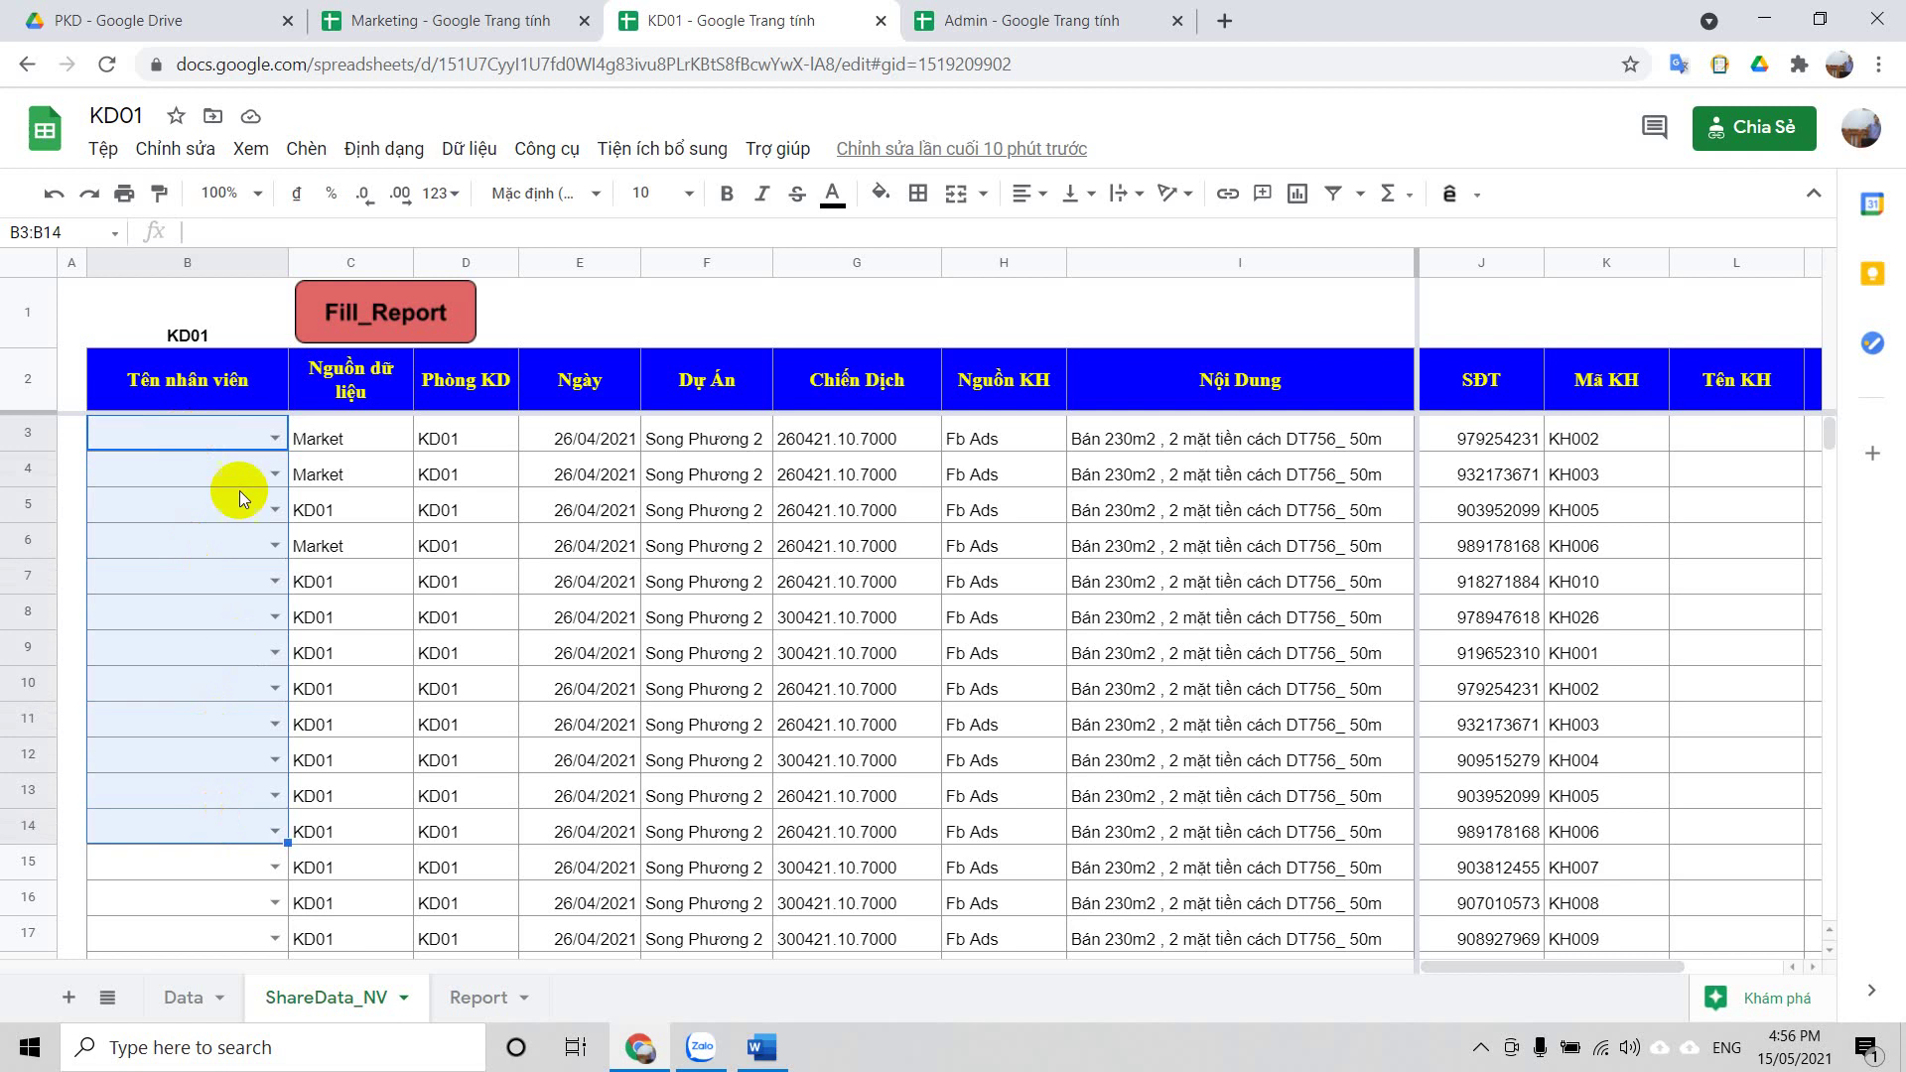
pyautogui.click(274, 438)
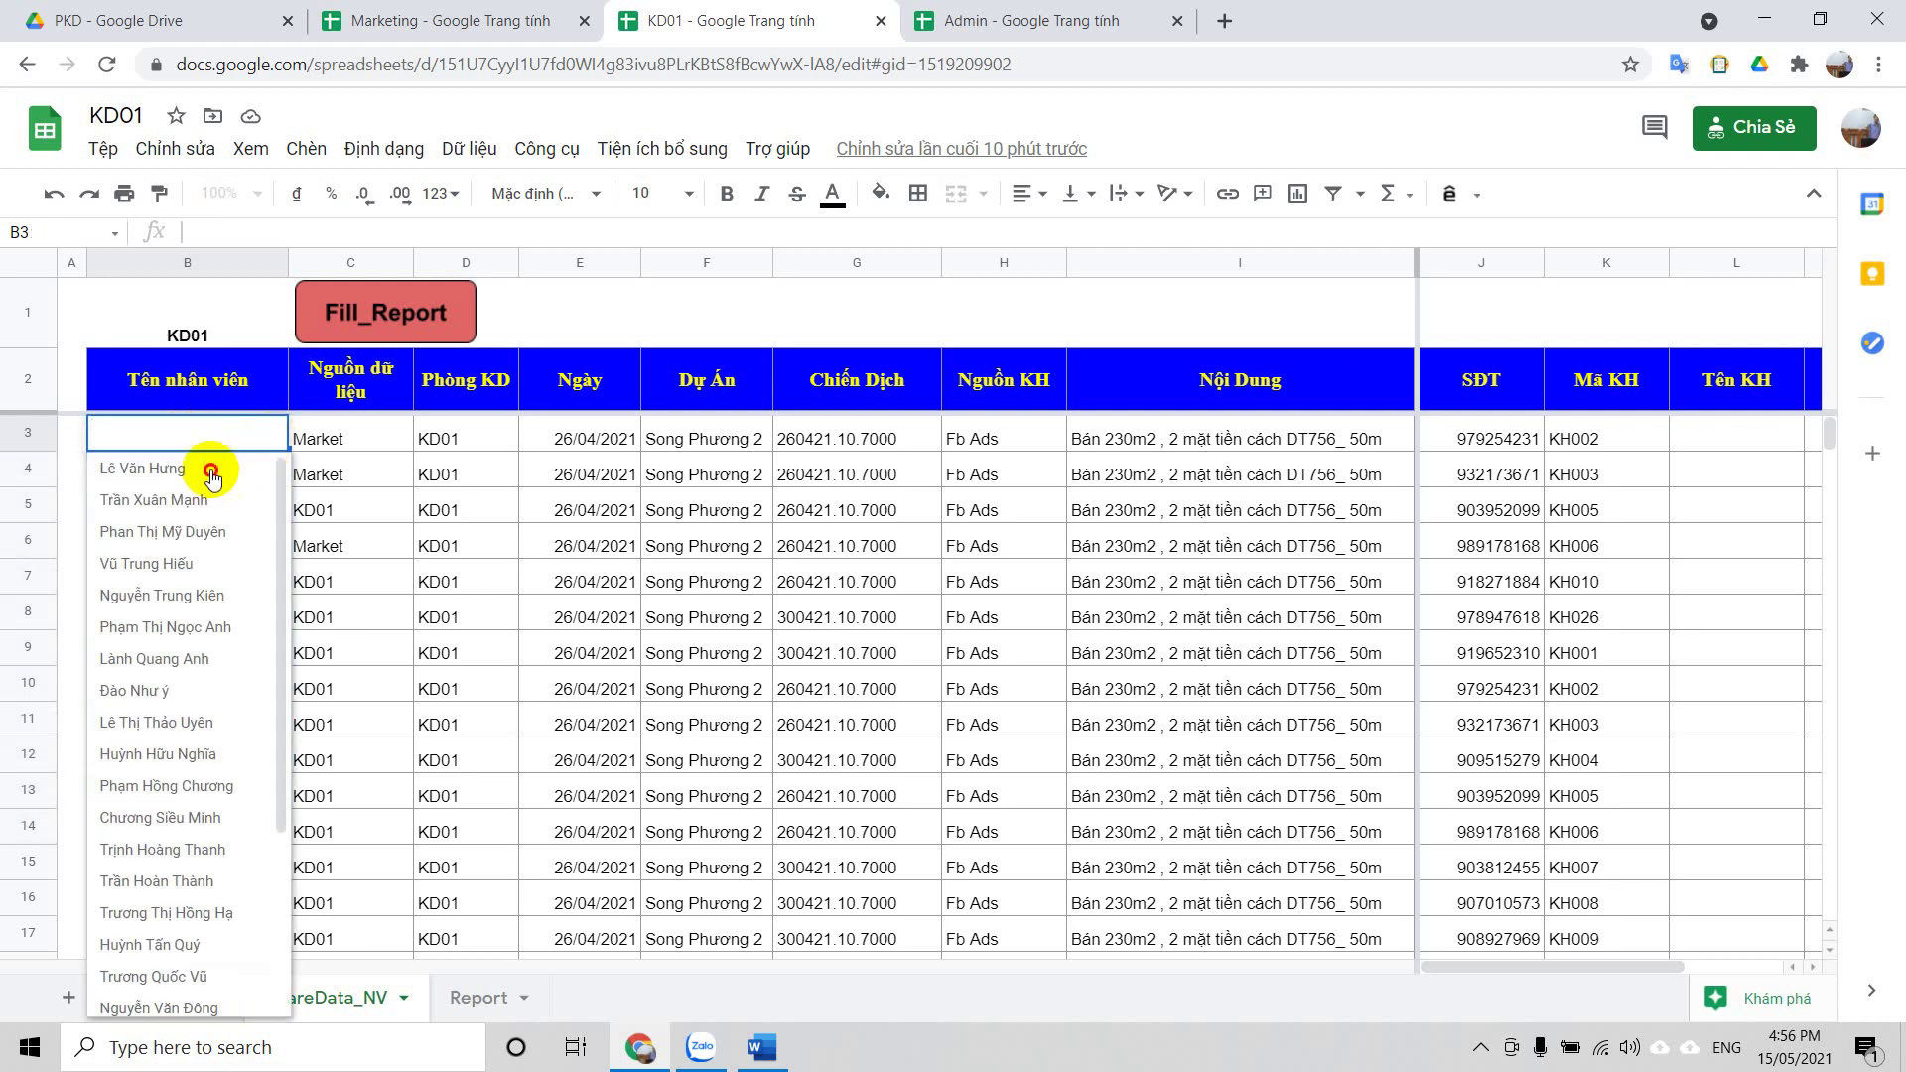
pyautogui.click(252, 470)
pyautogui.click(256, 477)
pyautogui.click(206, 501)
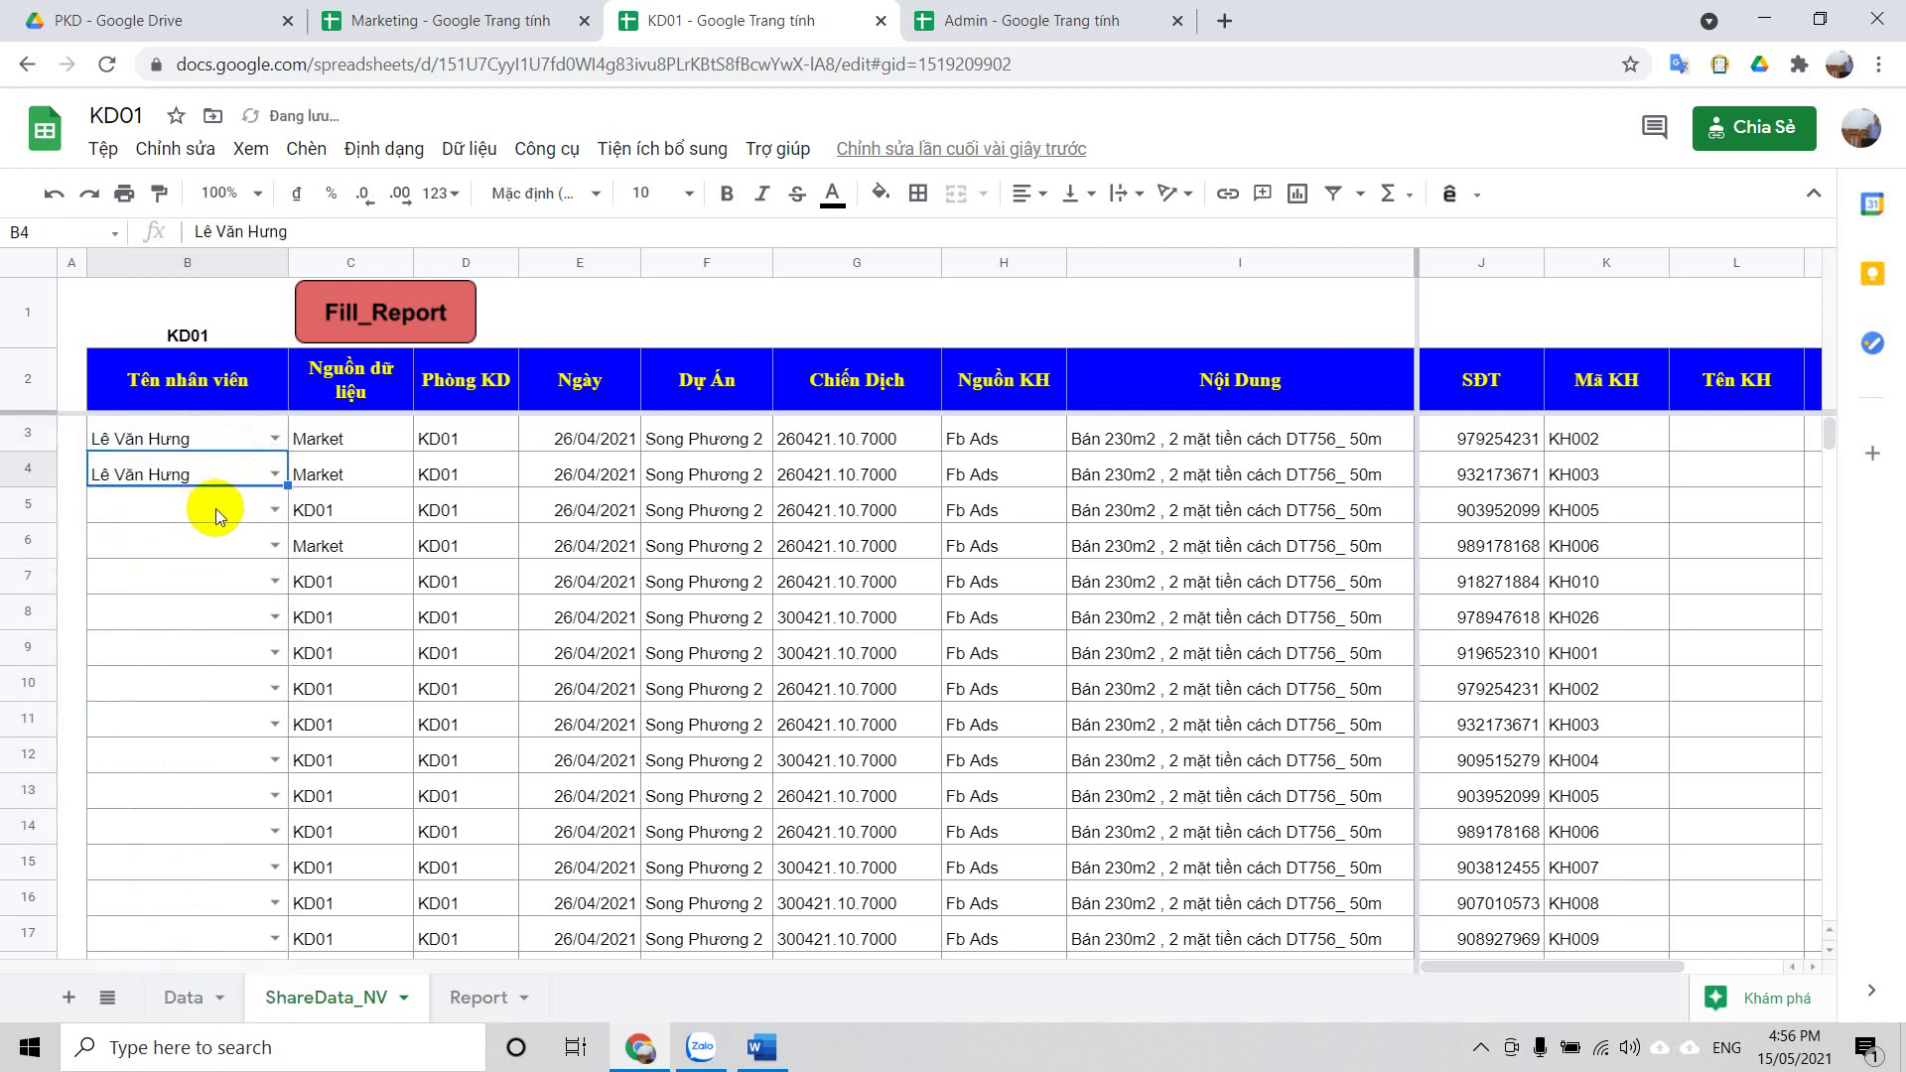
# Assign the second listed employee to rows 5 and 6, the first to row 7, and the third to row 8
pyautogui.click(275, 510)
pyautogui.click(243, 575)
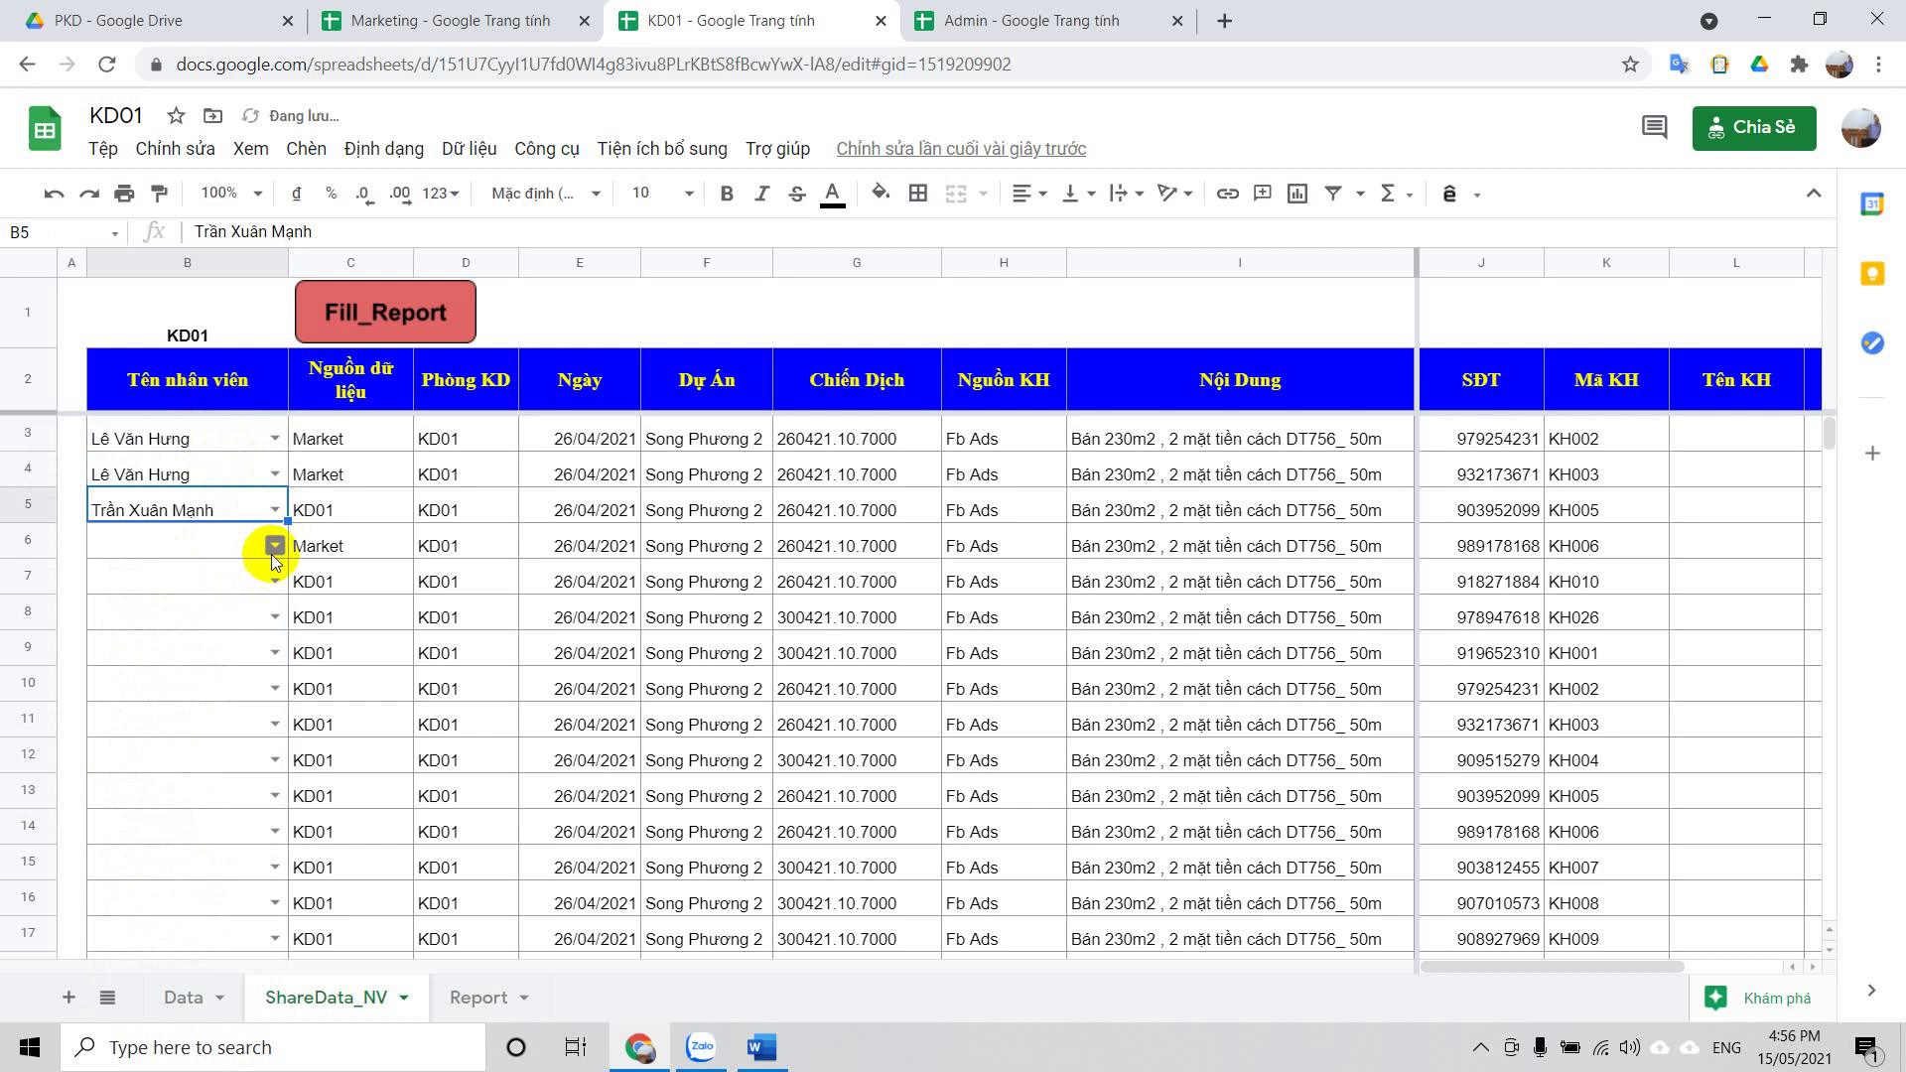
pyautogui.click(271, 552)
pyautogui.click(205, 606)
pyautogui.click(272, 582)
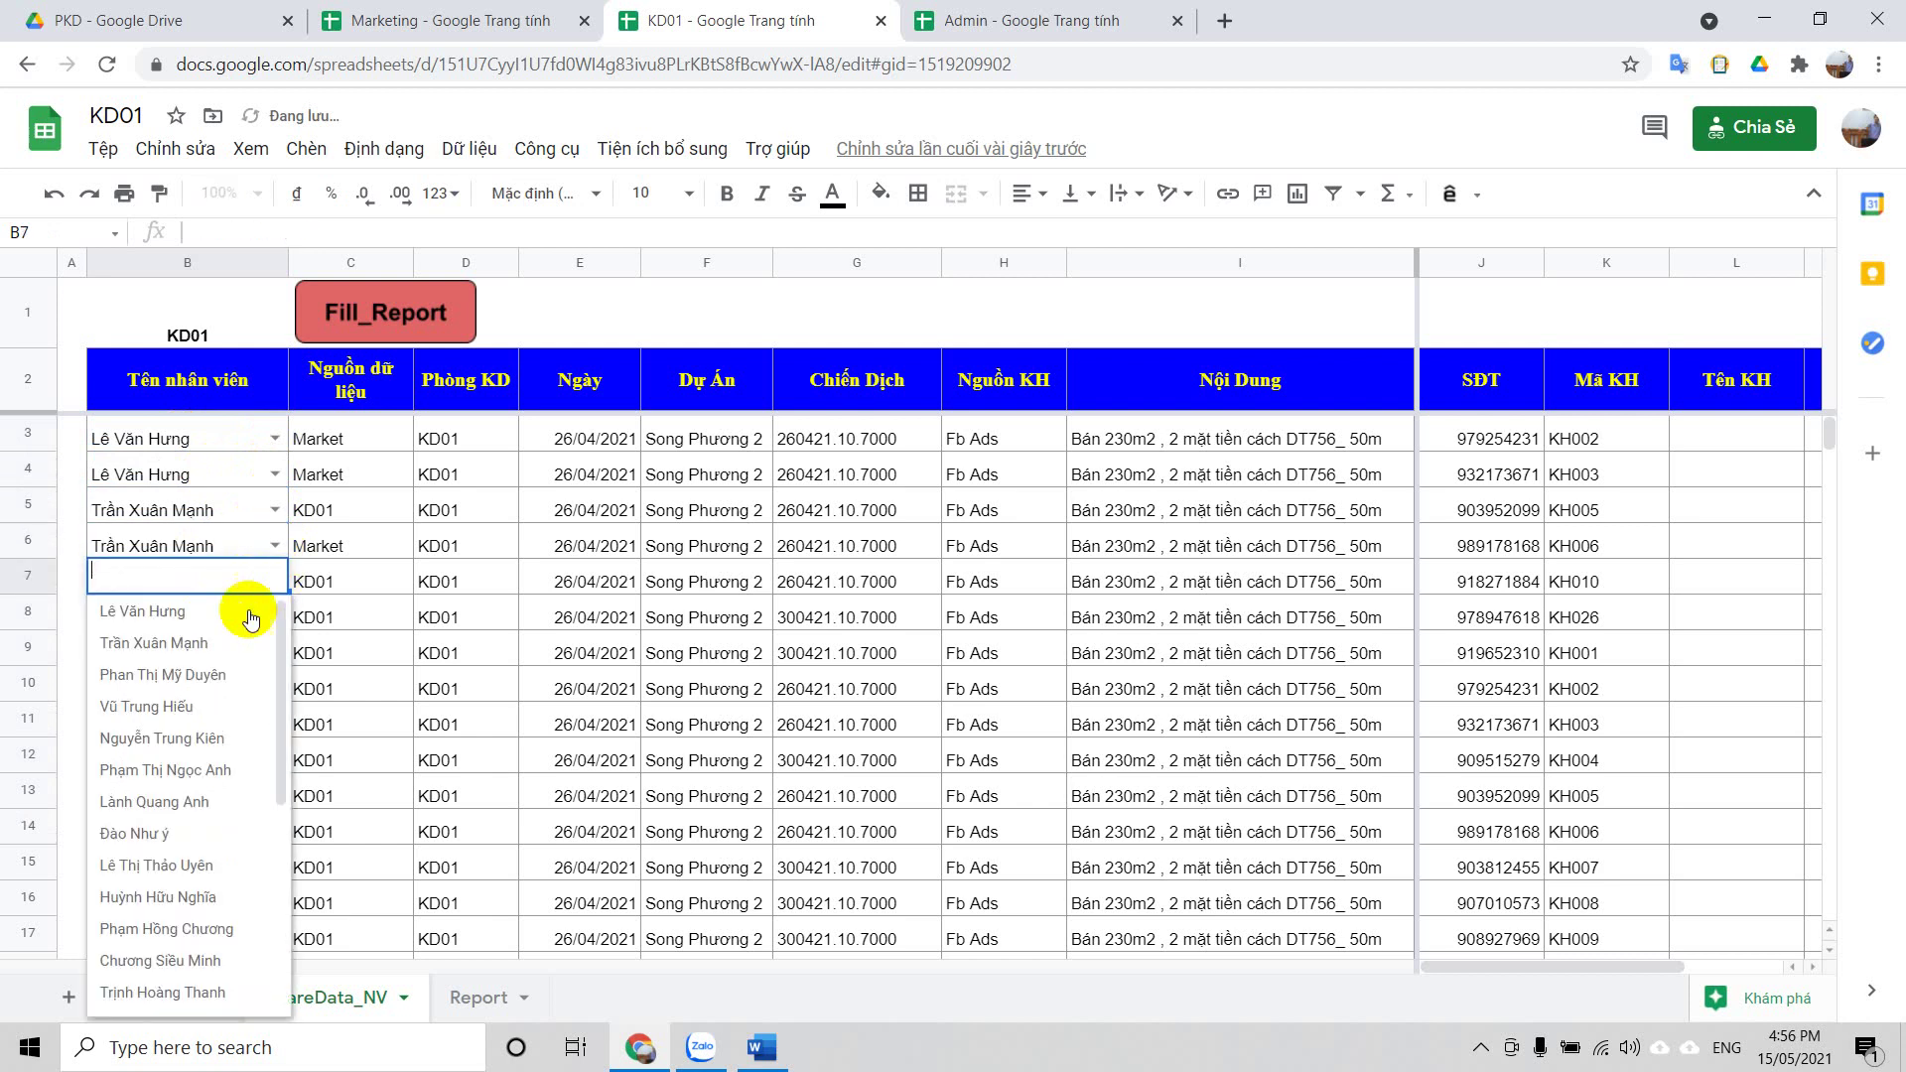
pyautogui.click(215, 614)
pyautogui.click(268, 624)
pyautogui.click(211, 712)
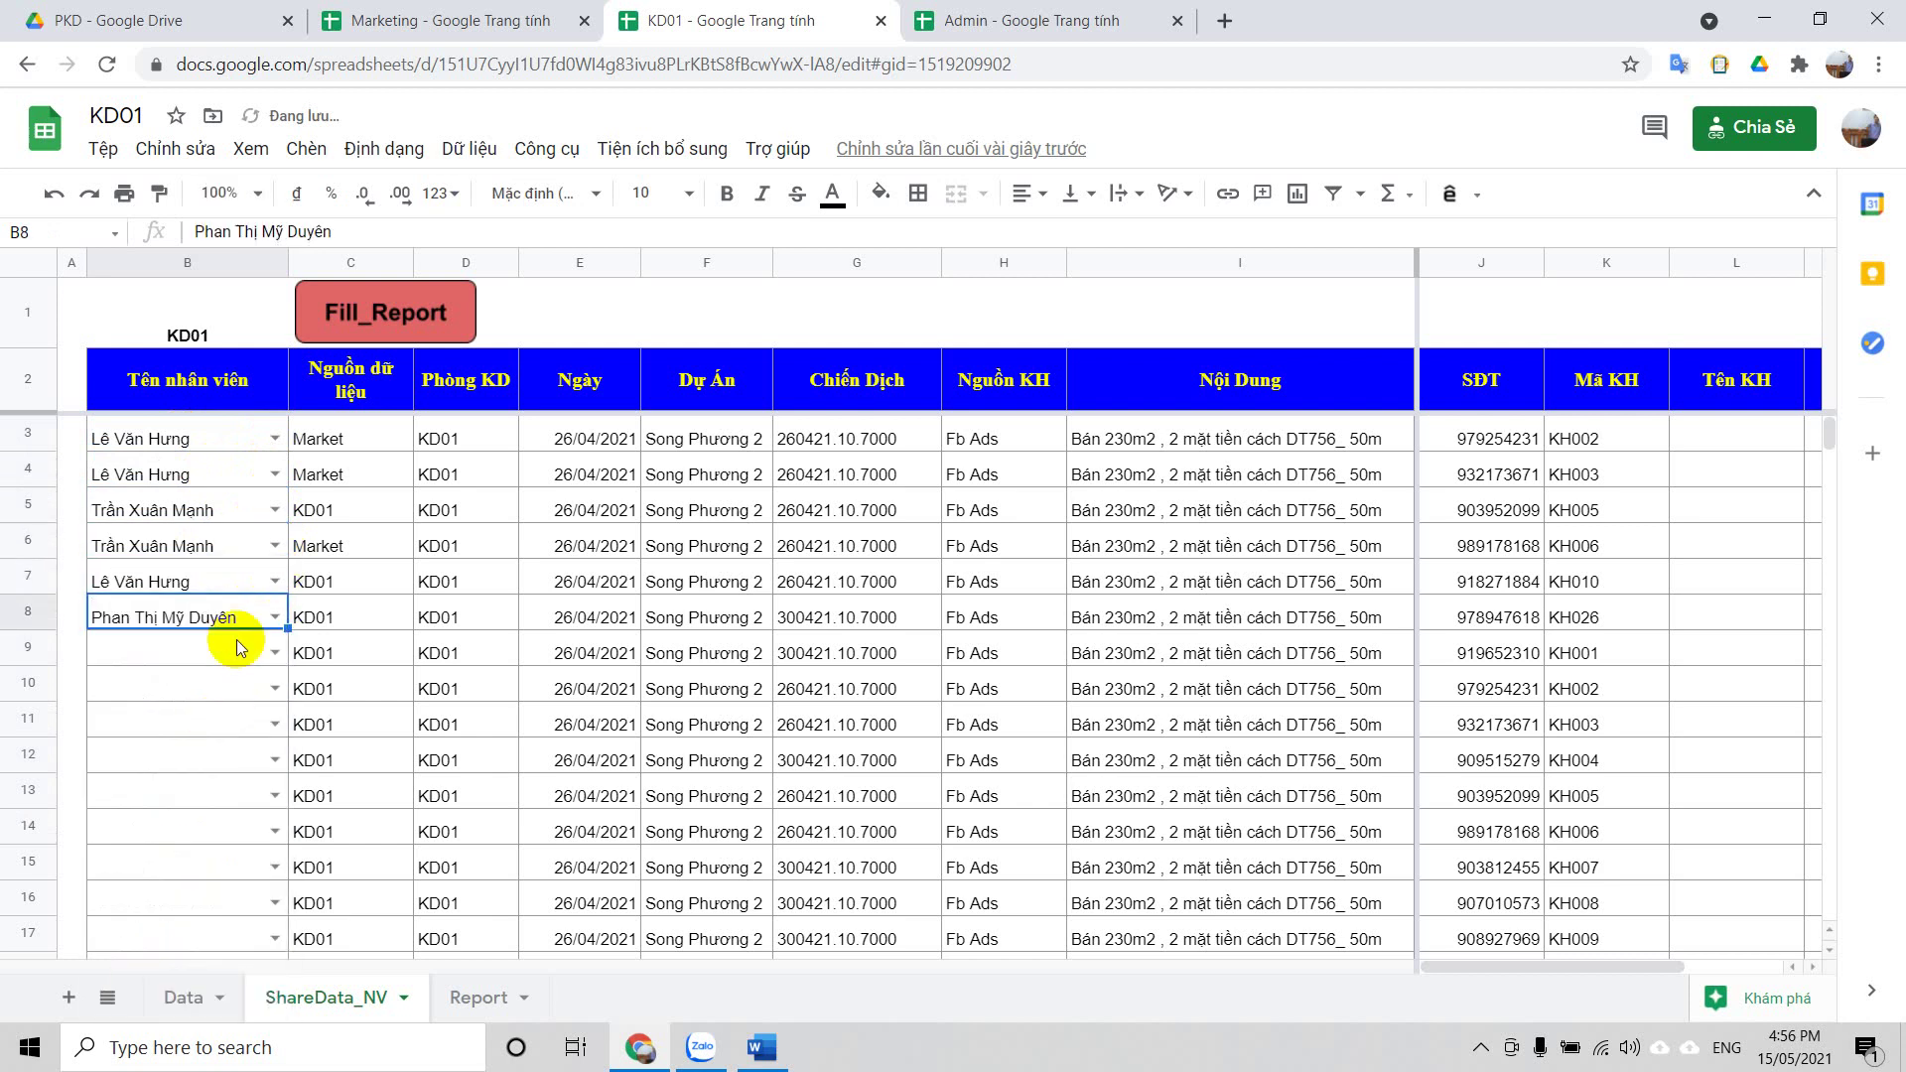
# Assign the first listed employee to the customer records in rows 9 and 10 of the Tên nhân viên column
pyautogui.click(273, 654)
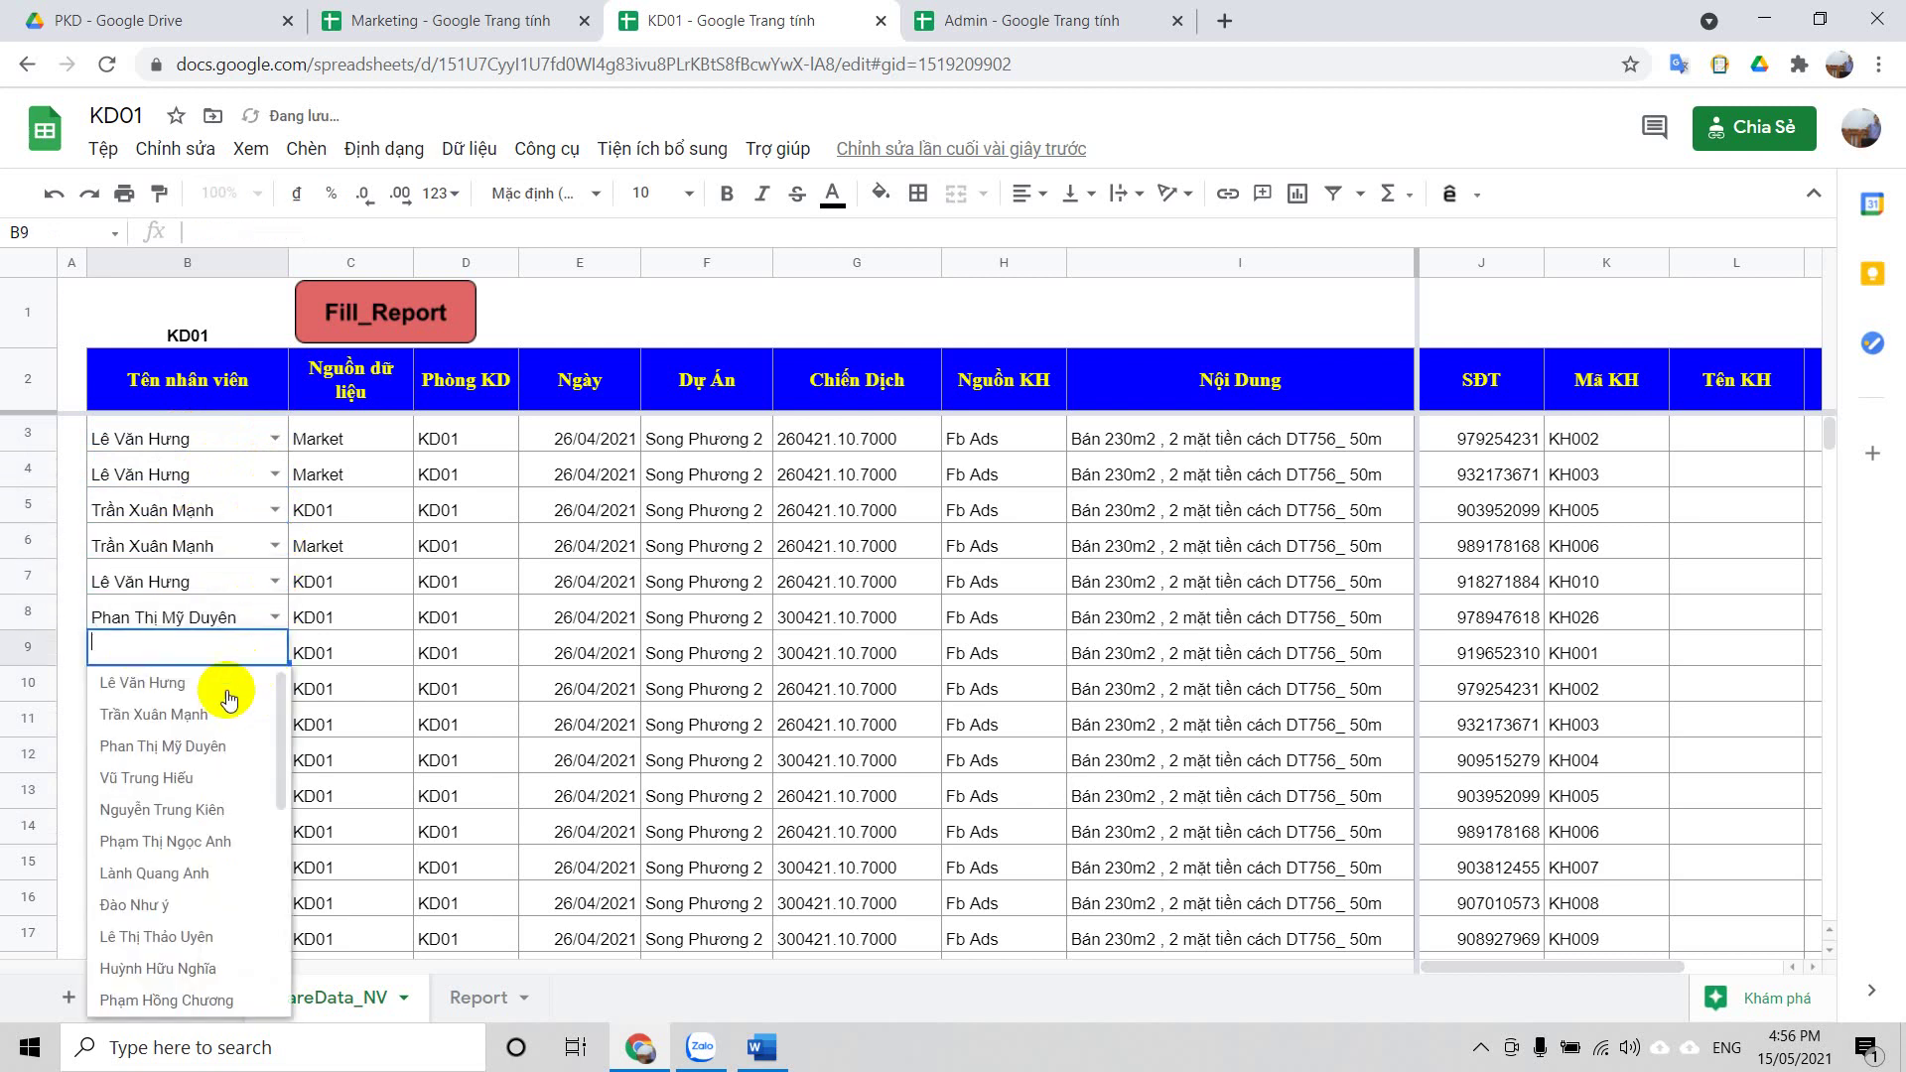
pyautogui.click(198, 700)
pyautogui.click(270, 689)
pyautogui.click(198, 721)
# Assign the second listed employee to rows 11 and 12 and the third listed employee to row 13
pyautogui.click(268, 724)
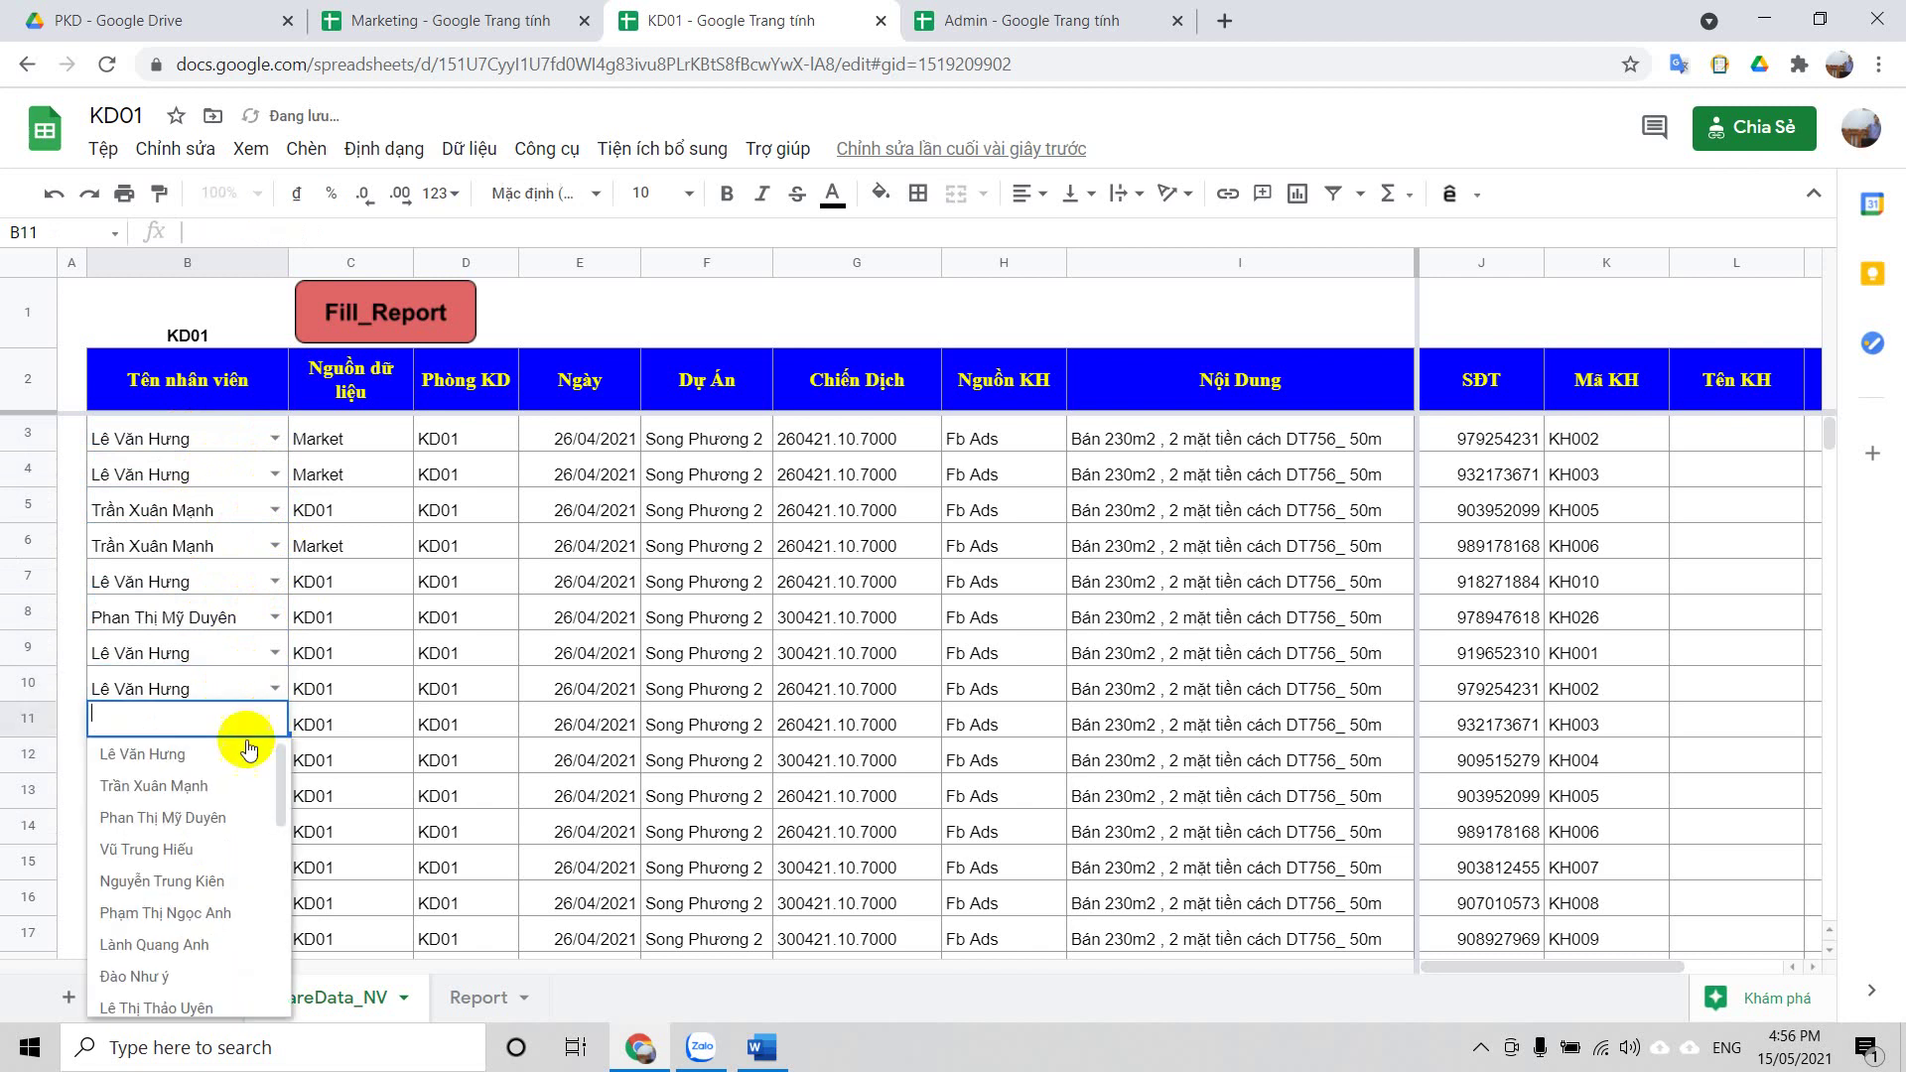
pyautogui.click(243, 785)
pyautogui.click(270, 761)
pyautogui.click(199, 821)
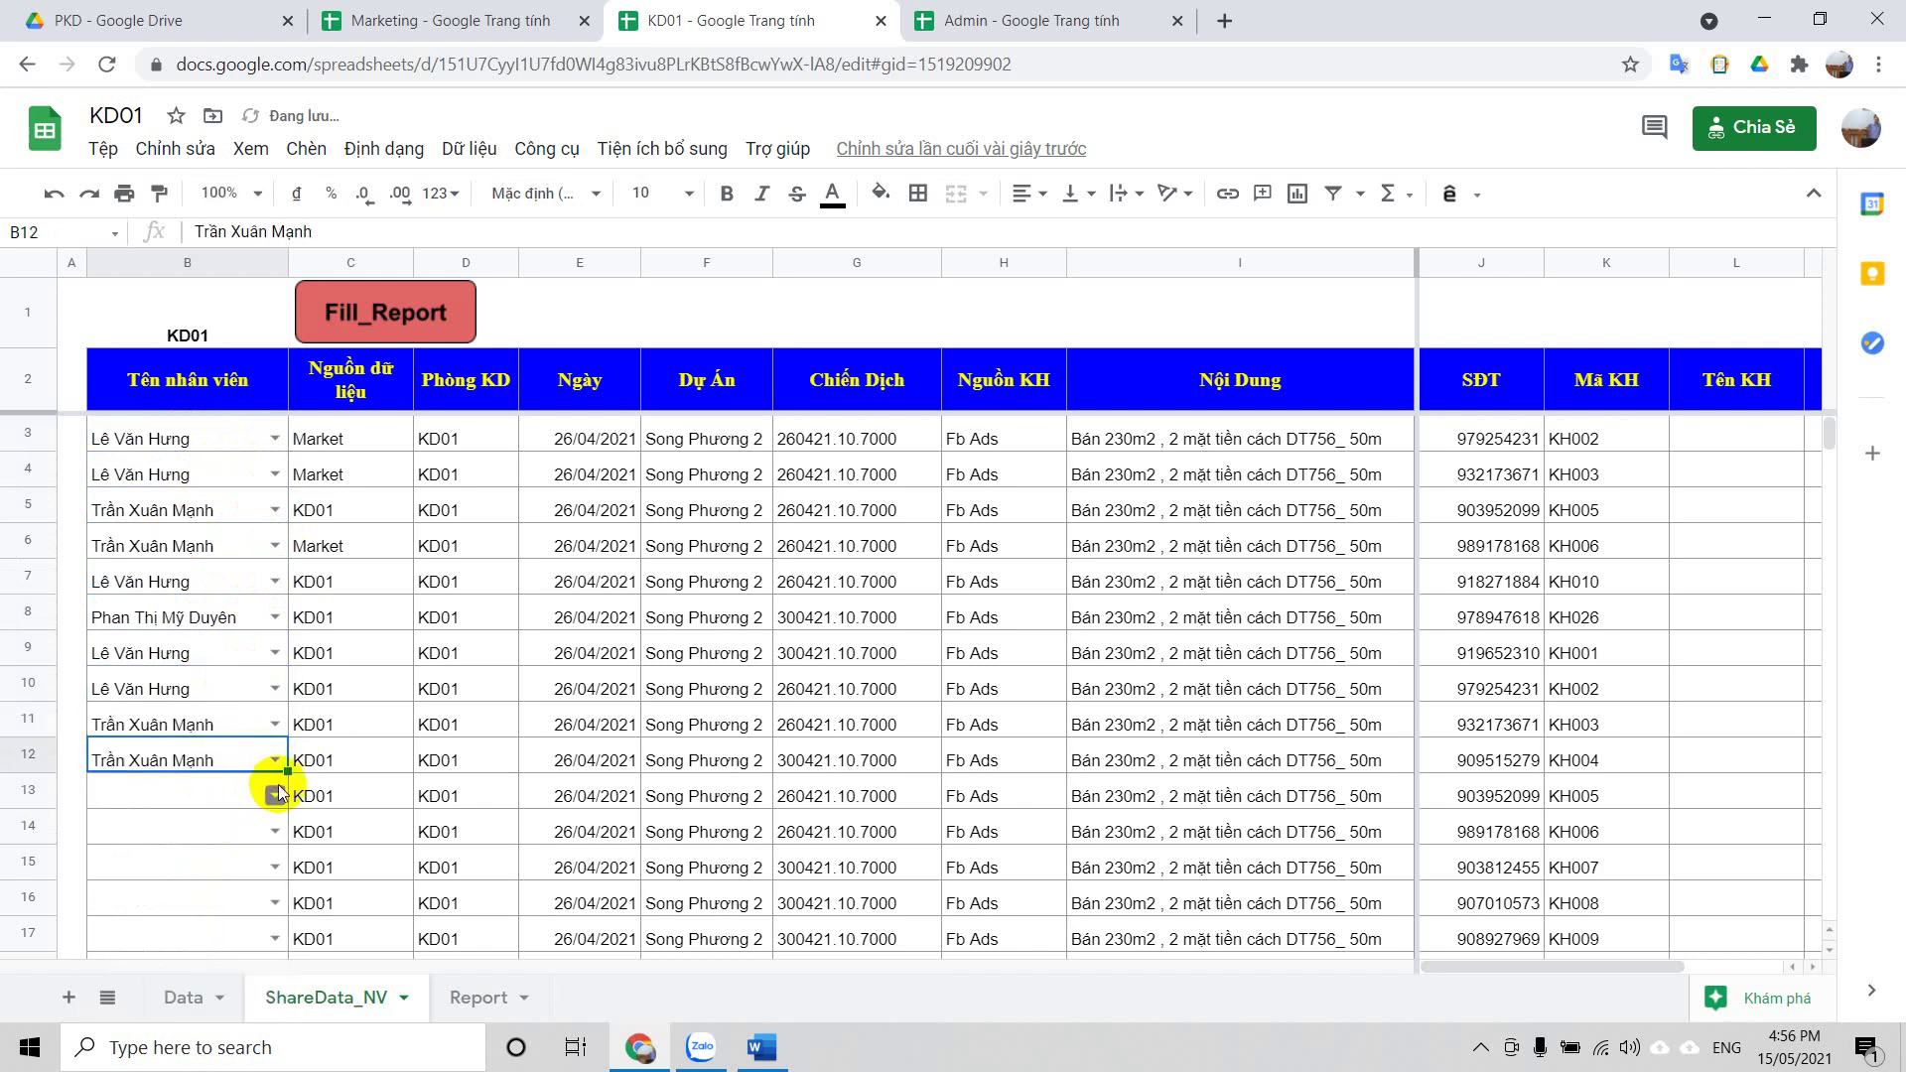
pyautogui.click(275, 794)
pyautogui.click(234, 872)
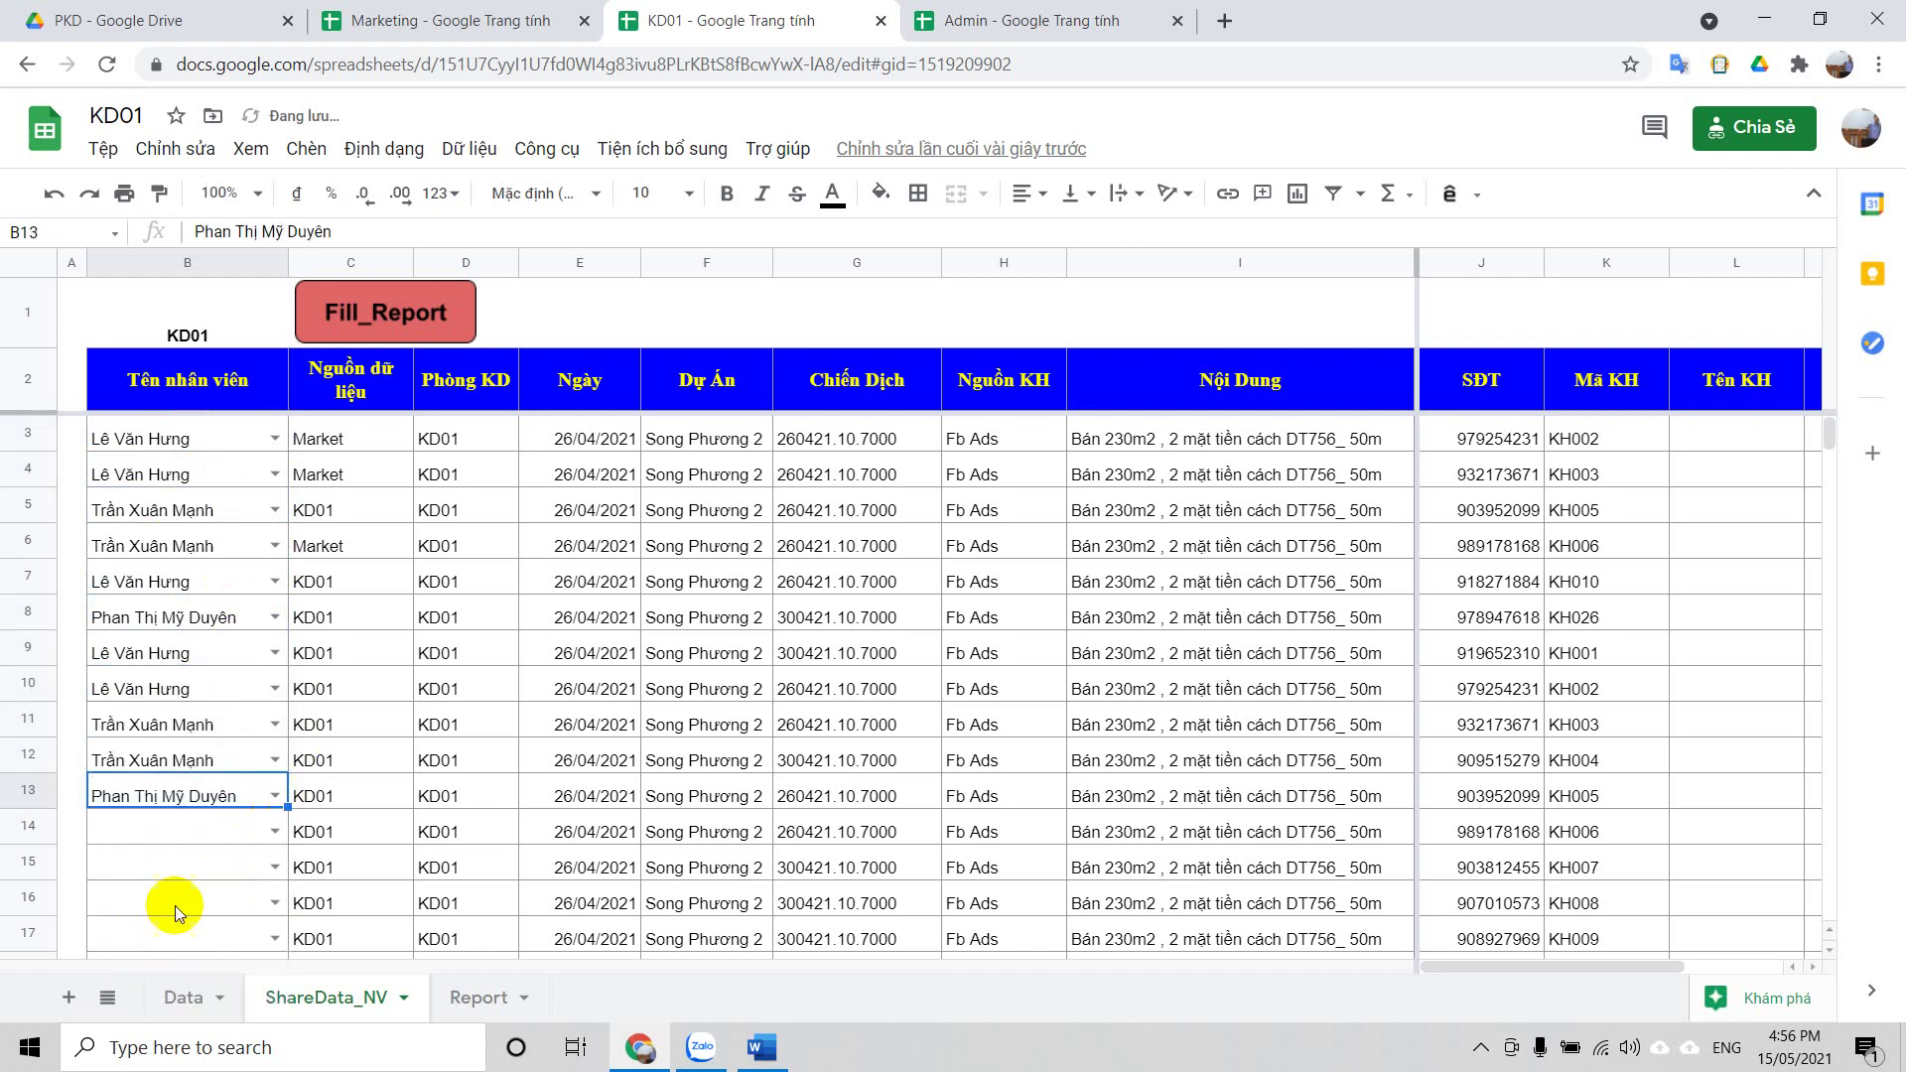
pyautogui.scroll(-3, 175, 905)
pyautogui.scroll(3, 175, 928)
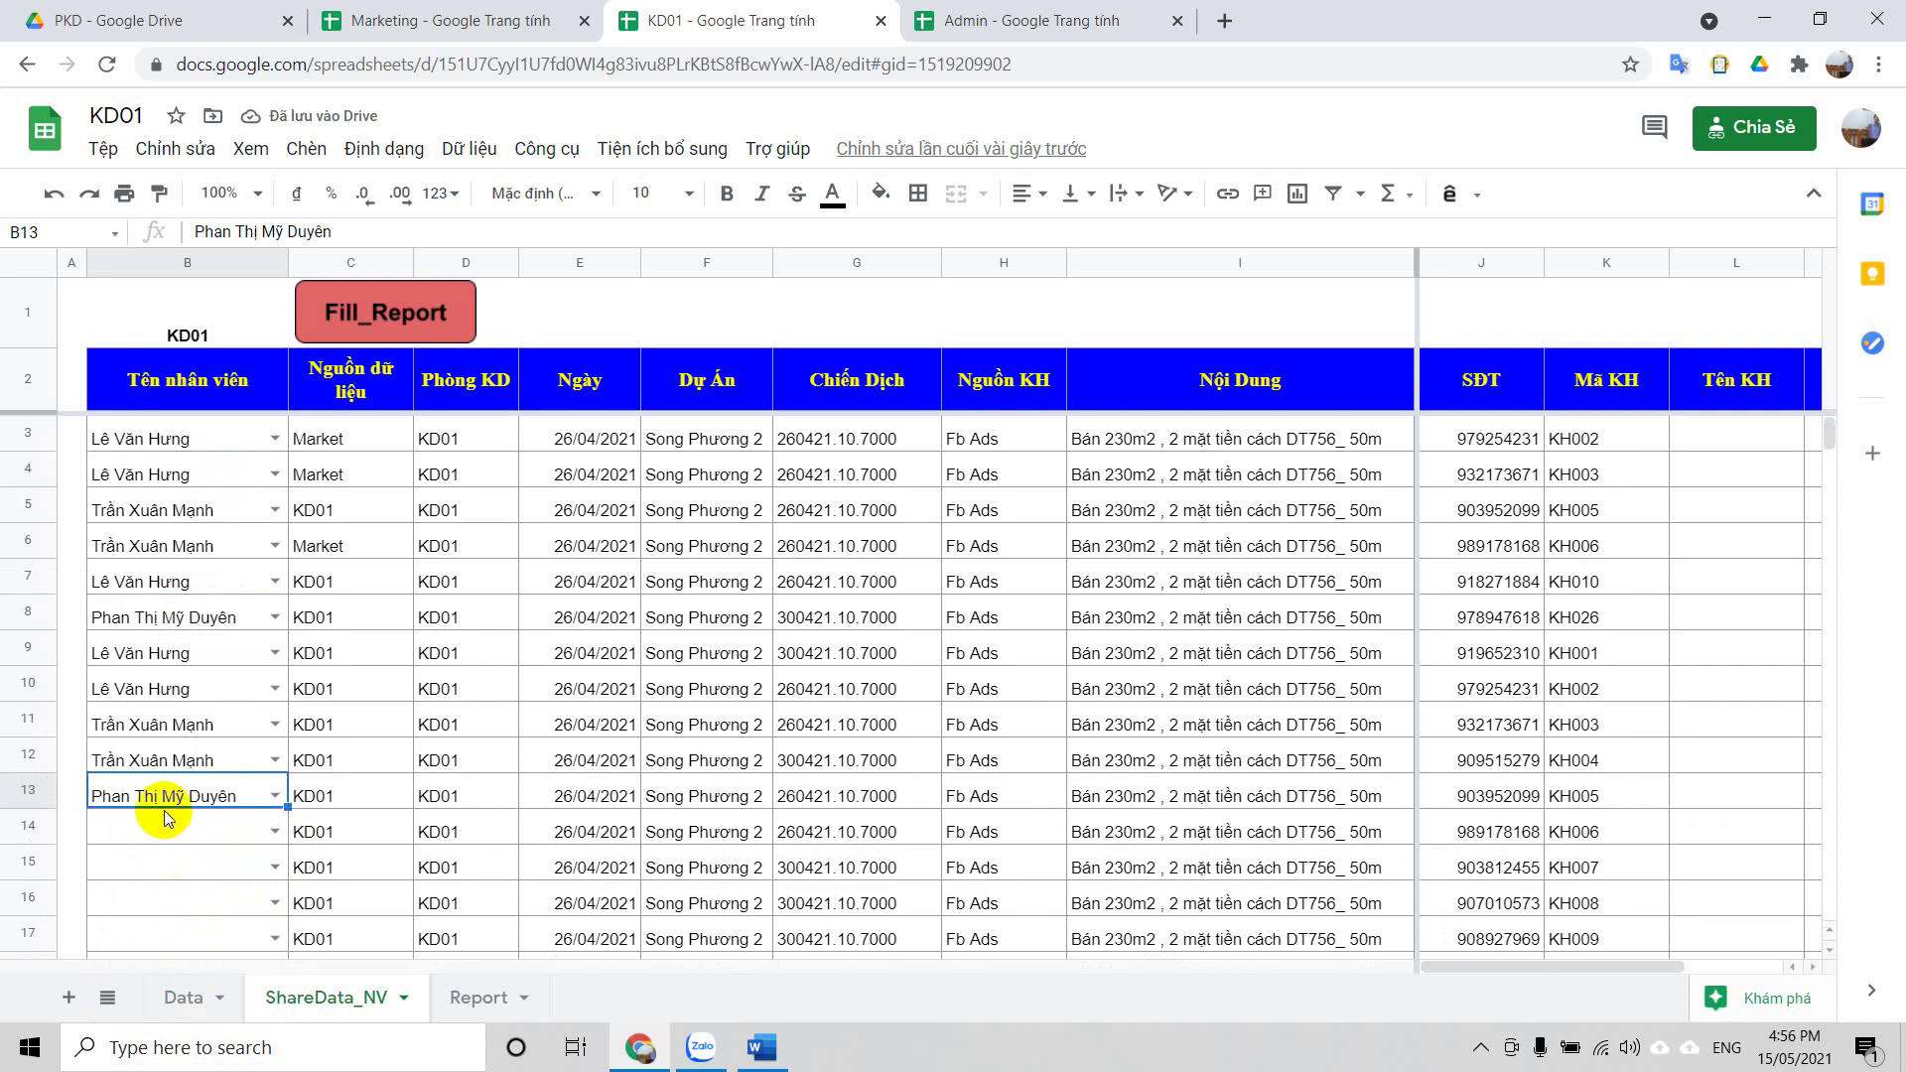
pyautogui.scroll(-2, 169, 794)
pyautogui.scroll(-1, 211, 715)
pyautogui.scroll(3, 208, 736)
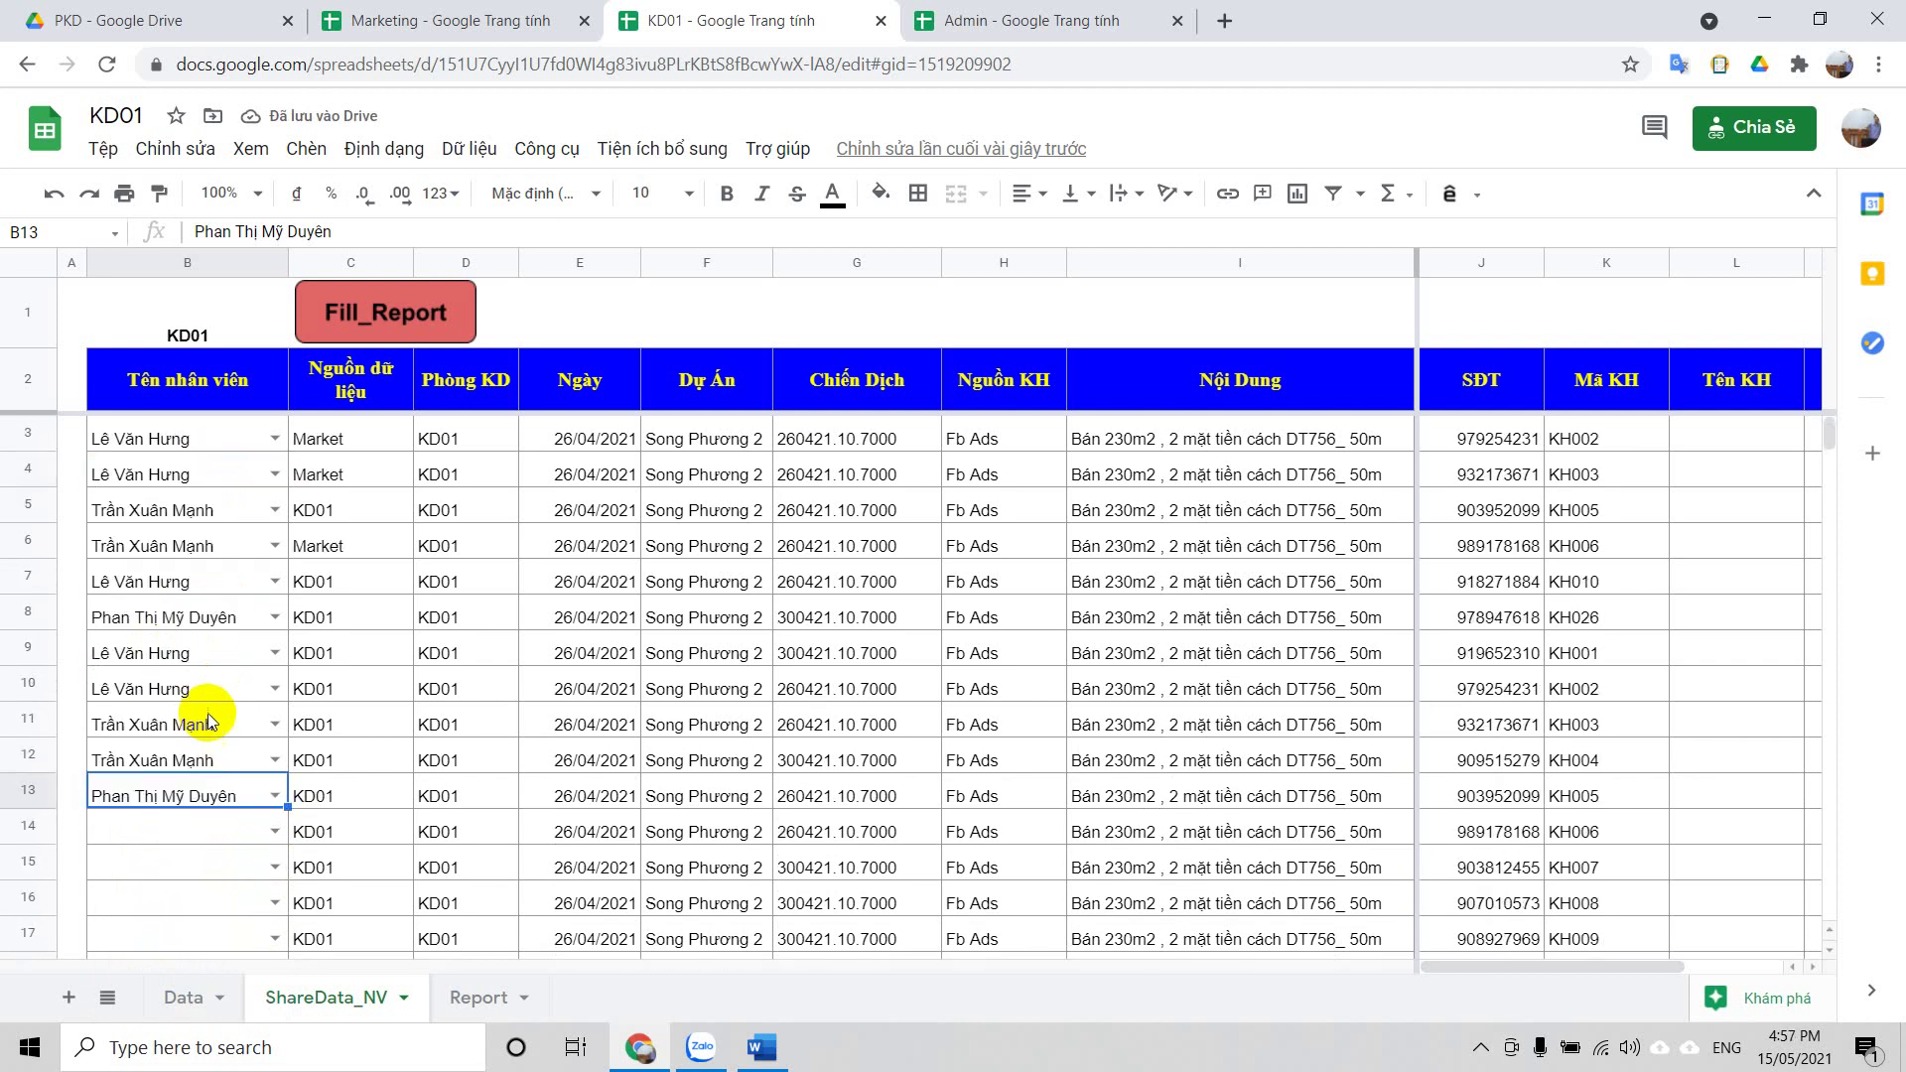
pyautogui.moveTo(1447, 966); pyautogui.dragTo(1353, 974)
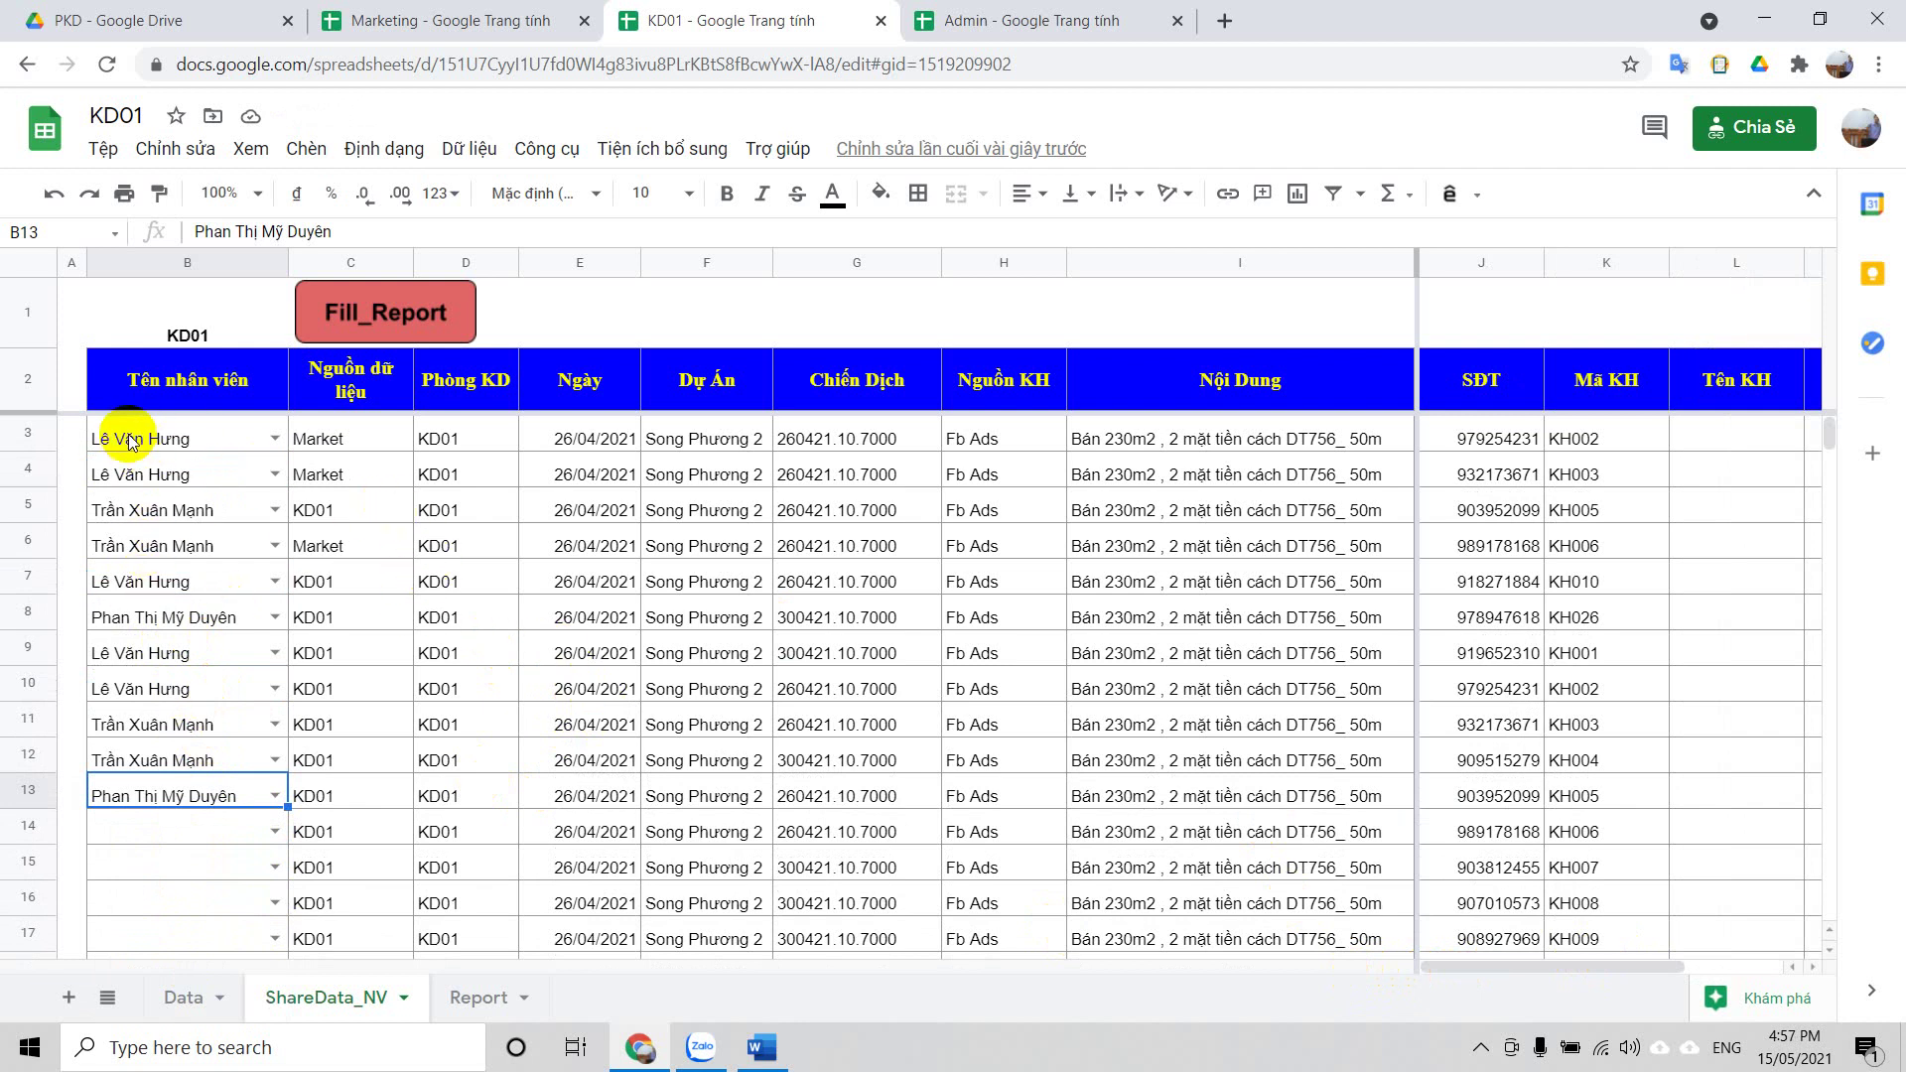
# Select the assigned customer records in B3:M13, run Fill_Report on the ShareData_NV sheet and acknowledge the program message
pyautogui.moveTo(132, 434); pyautogui.dragTo(230, 791)
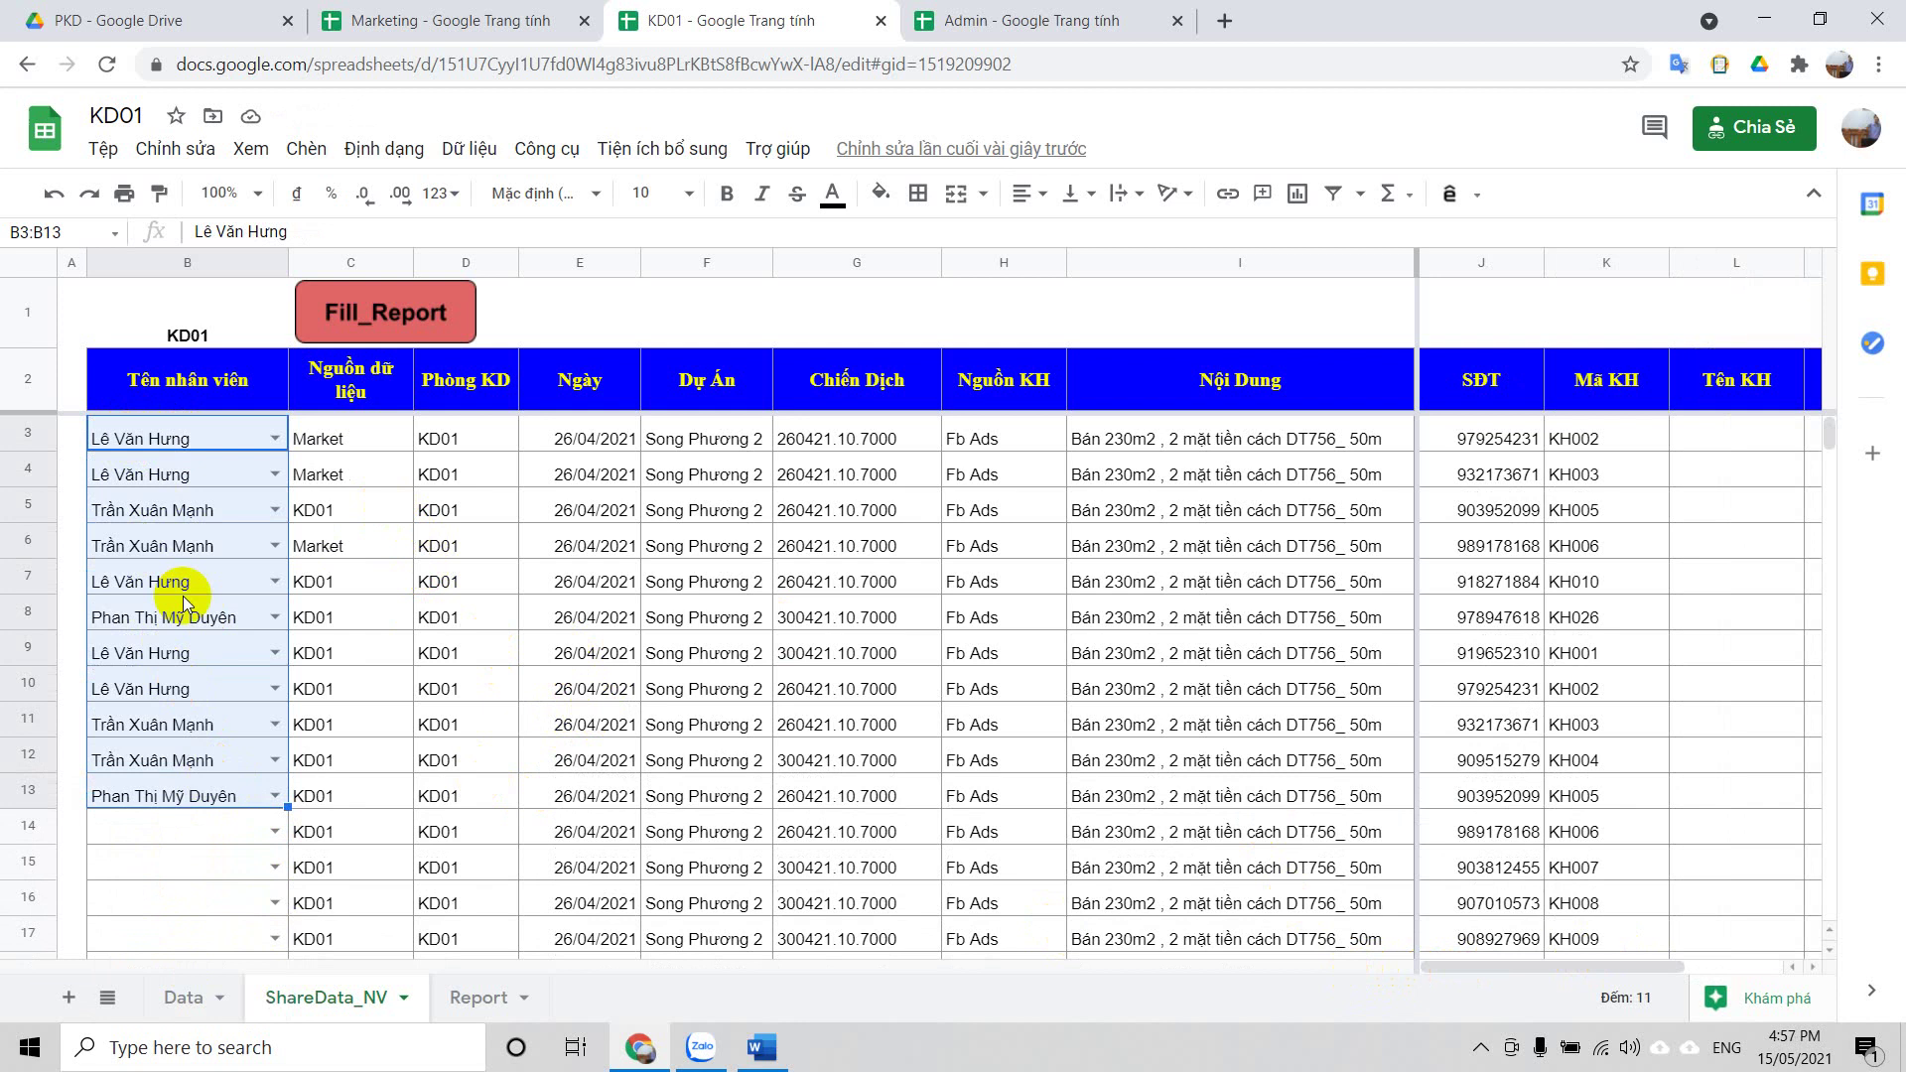
pyautogui.click(159, 429)
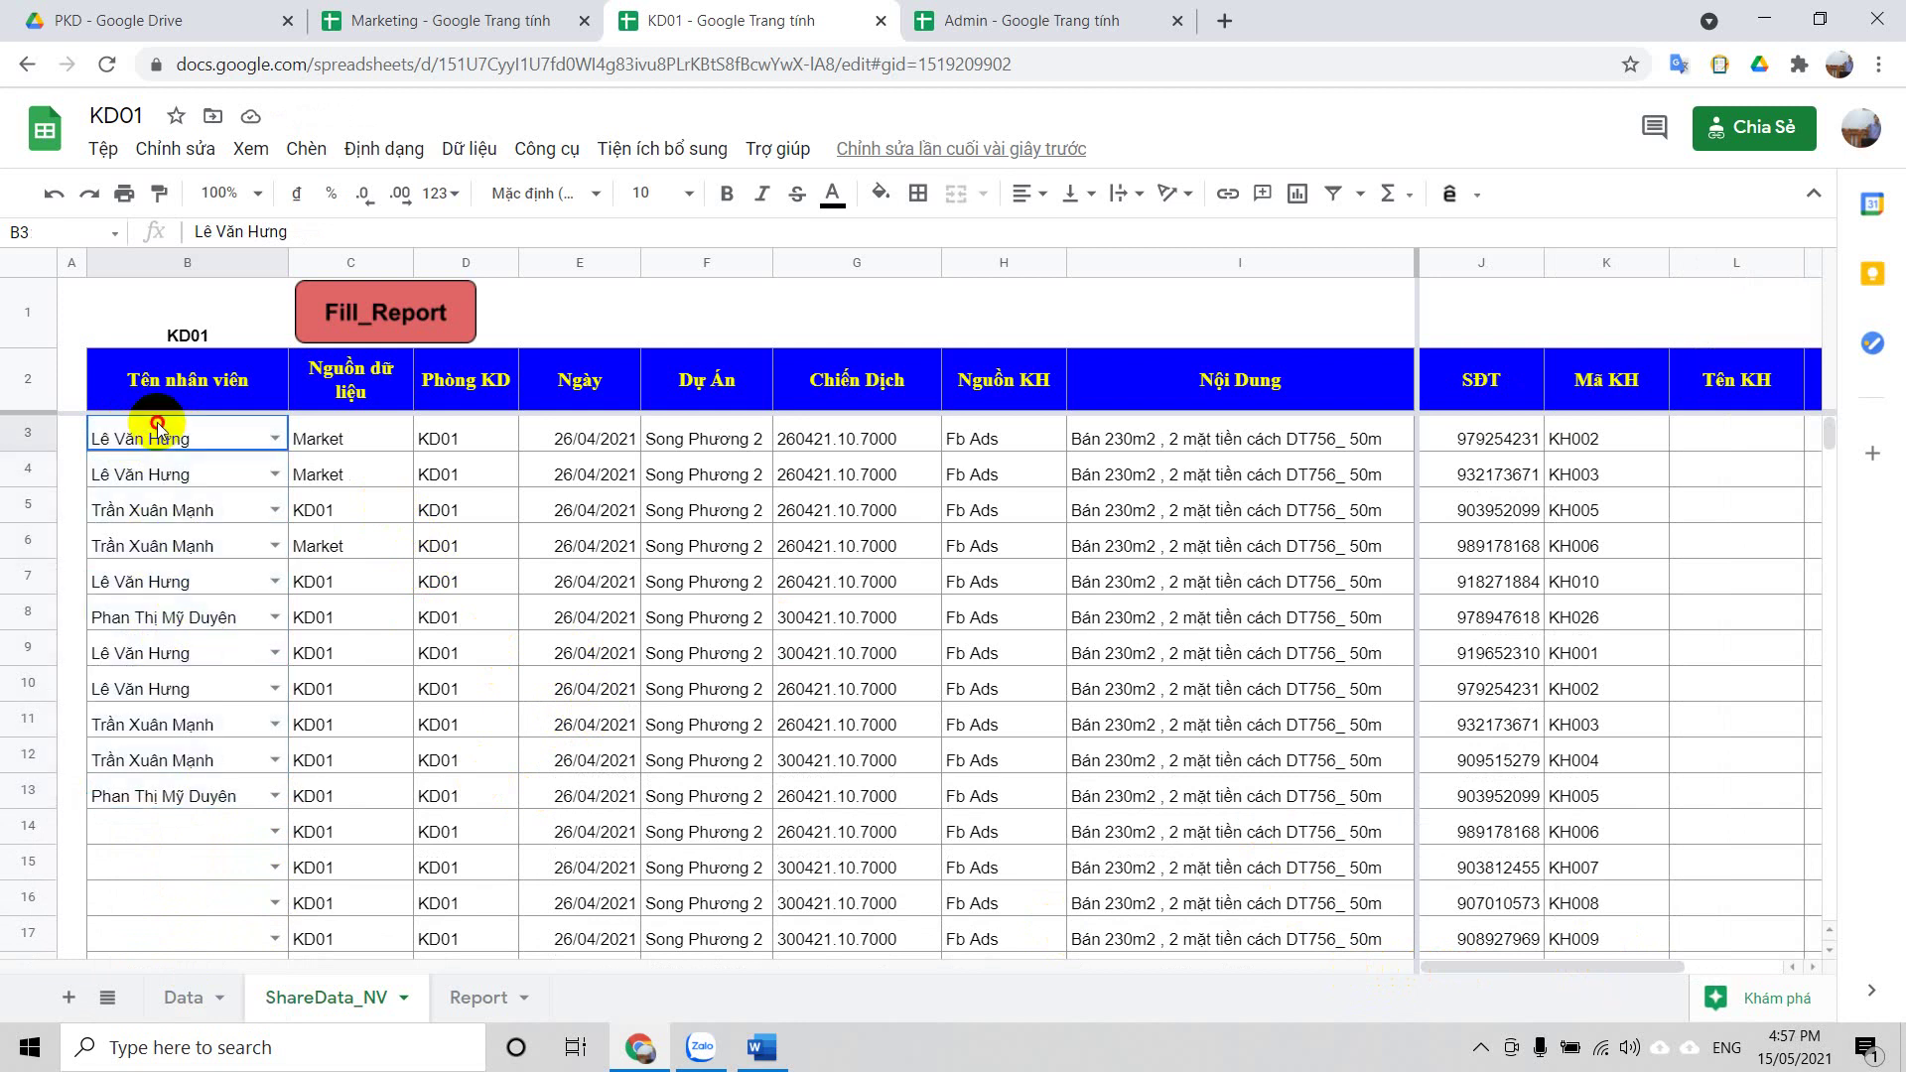
pyautogui.moveTo(158, 429); pyautogui.dragTo(1691, 783)
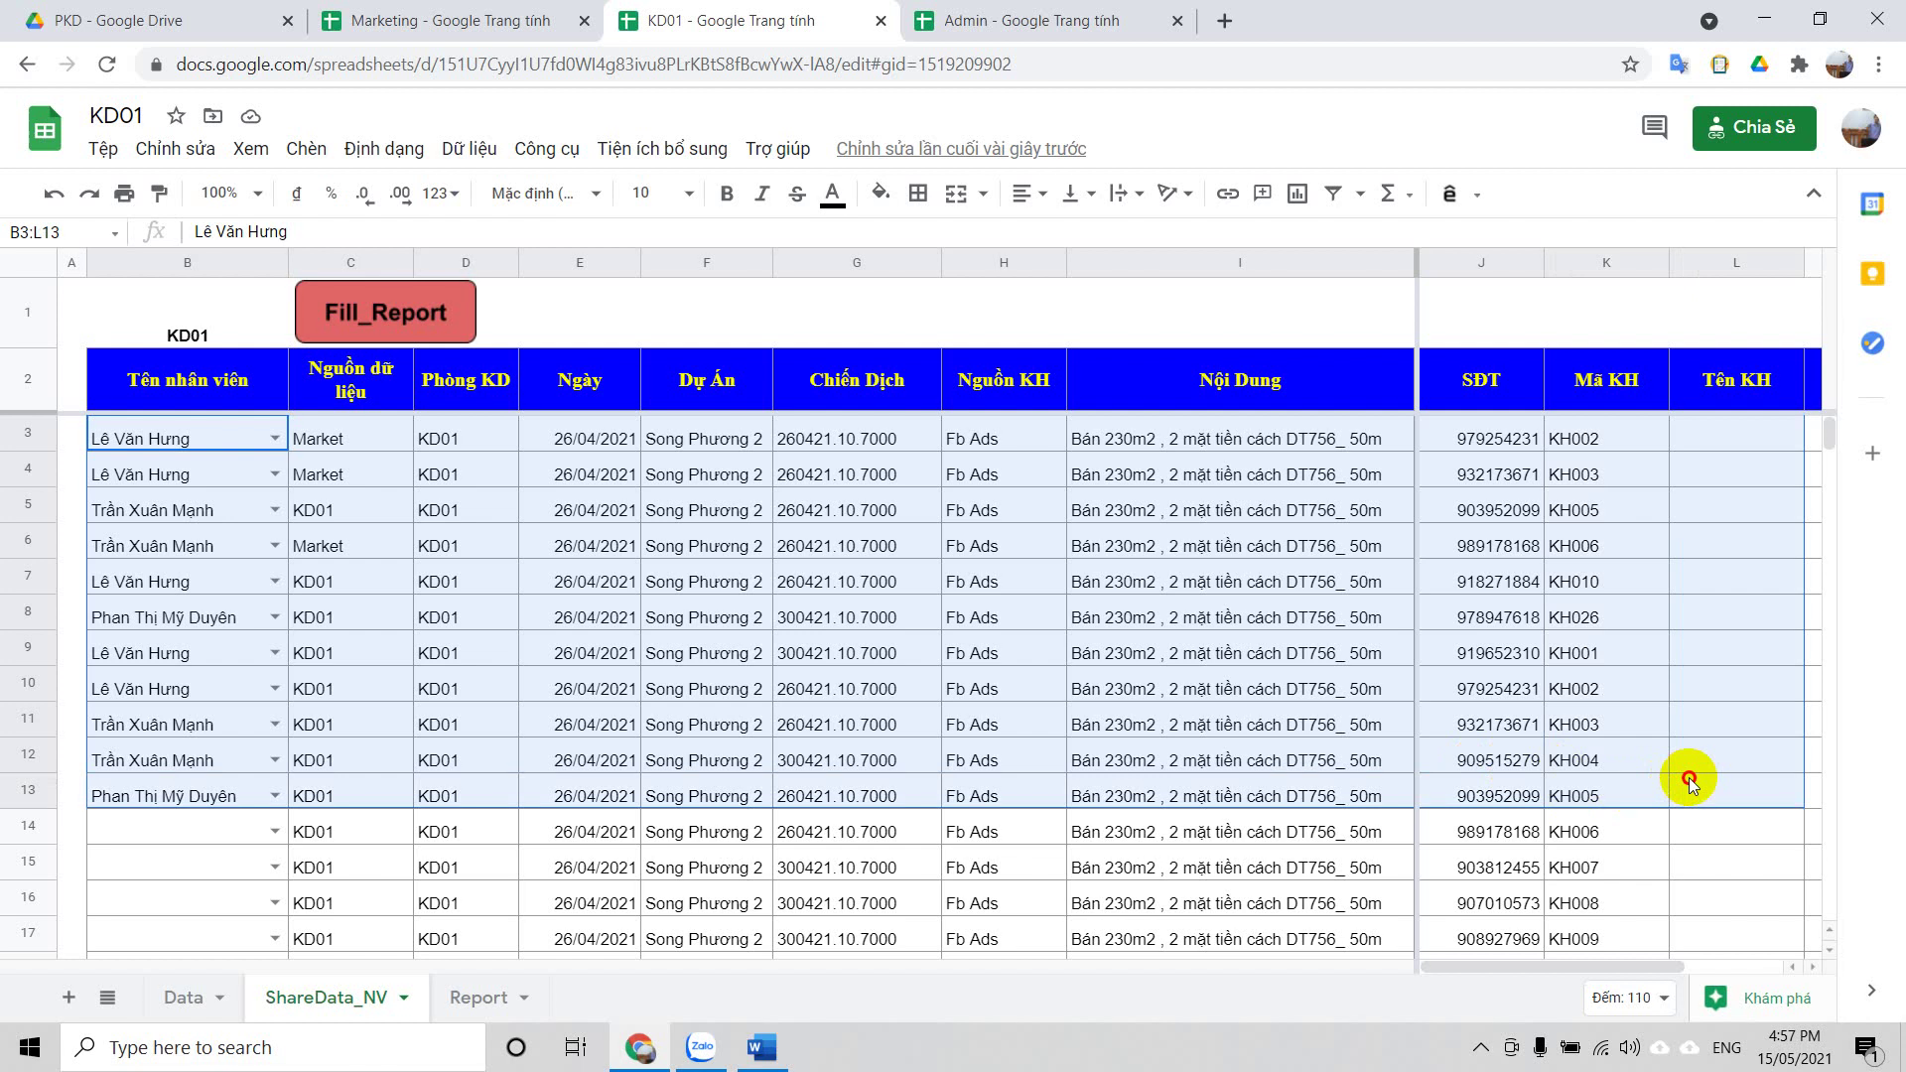
pyautogui.moveTo(1624, 967); pyautogui.dragTo(1723, 961)
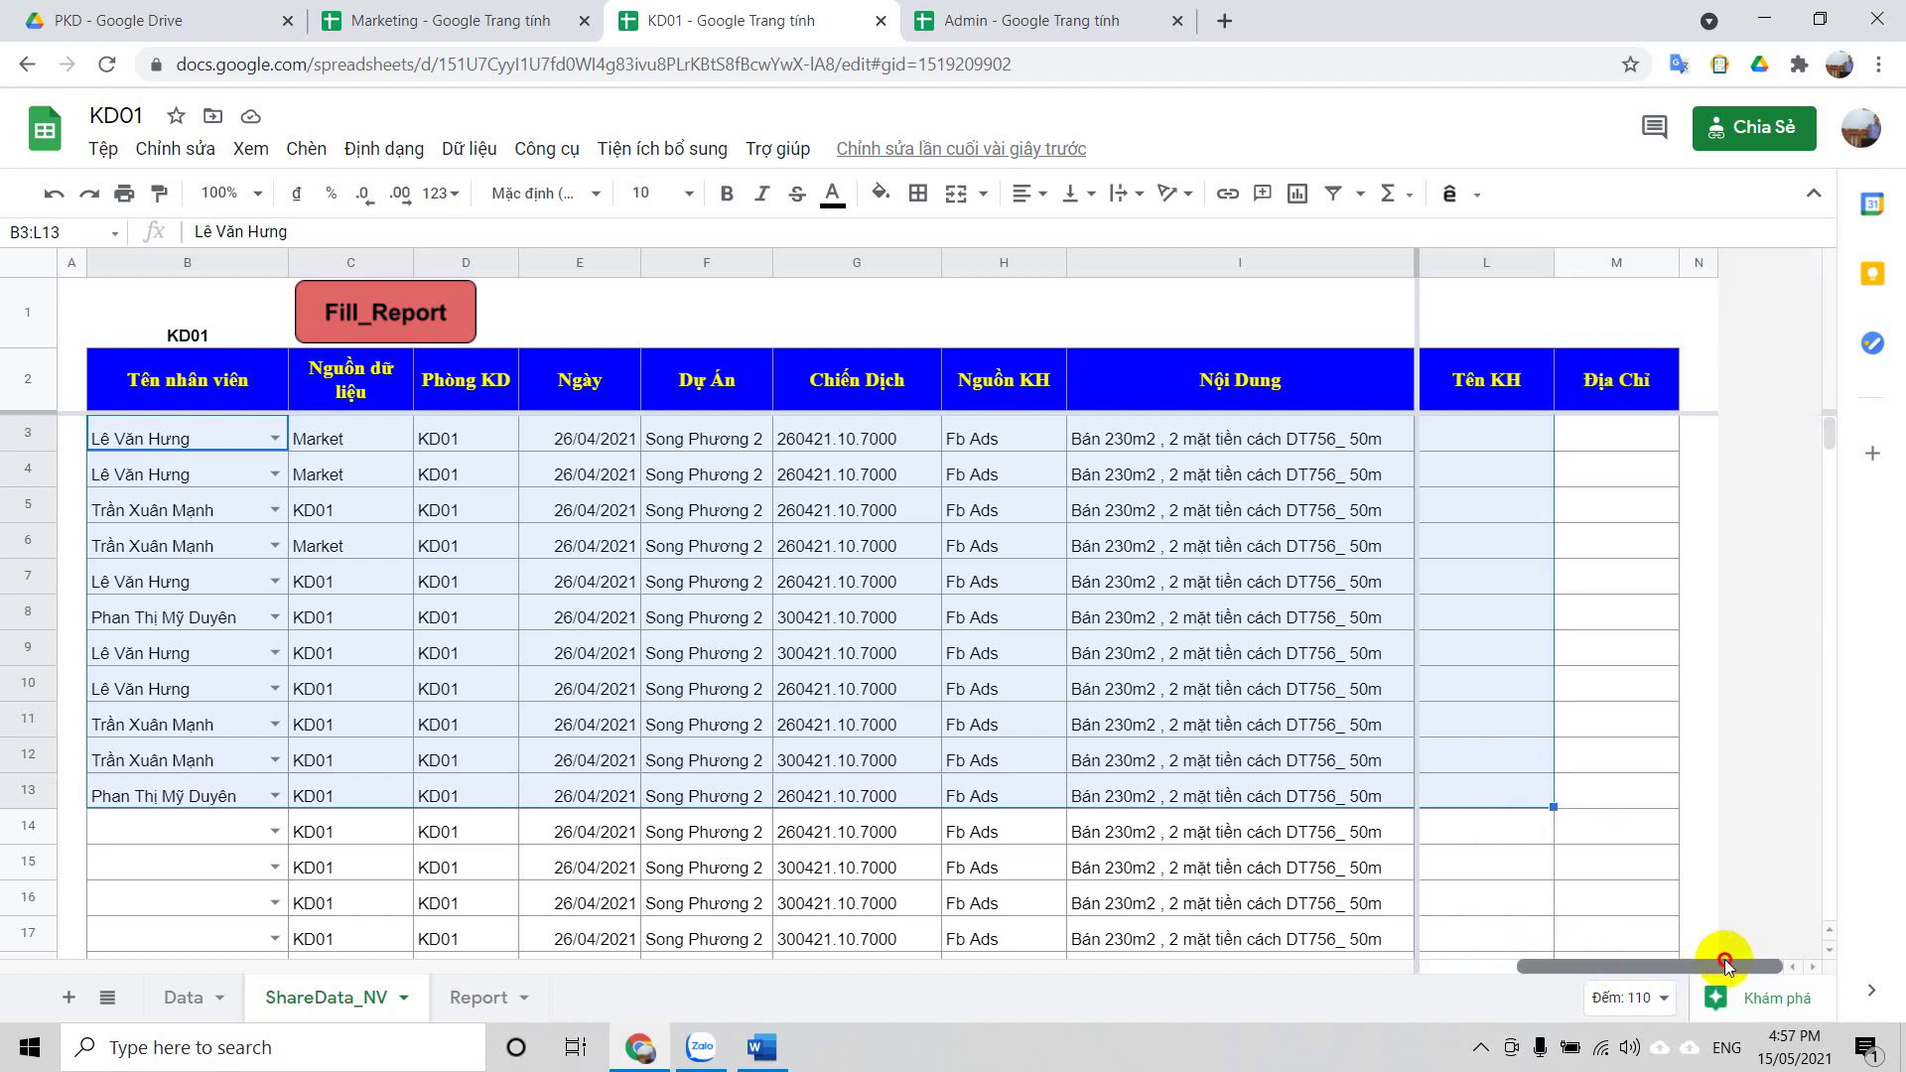
pyautogui.keyDown('shift'); pyautogui.click(1628, 790); pyautogui.keyUp('shift')
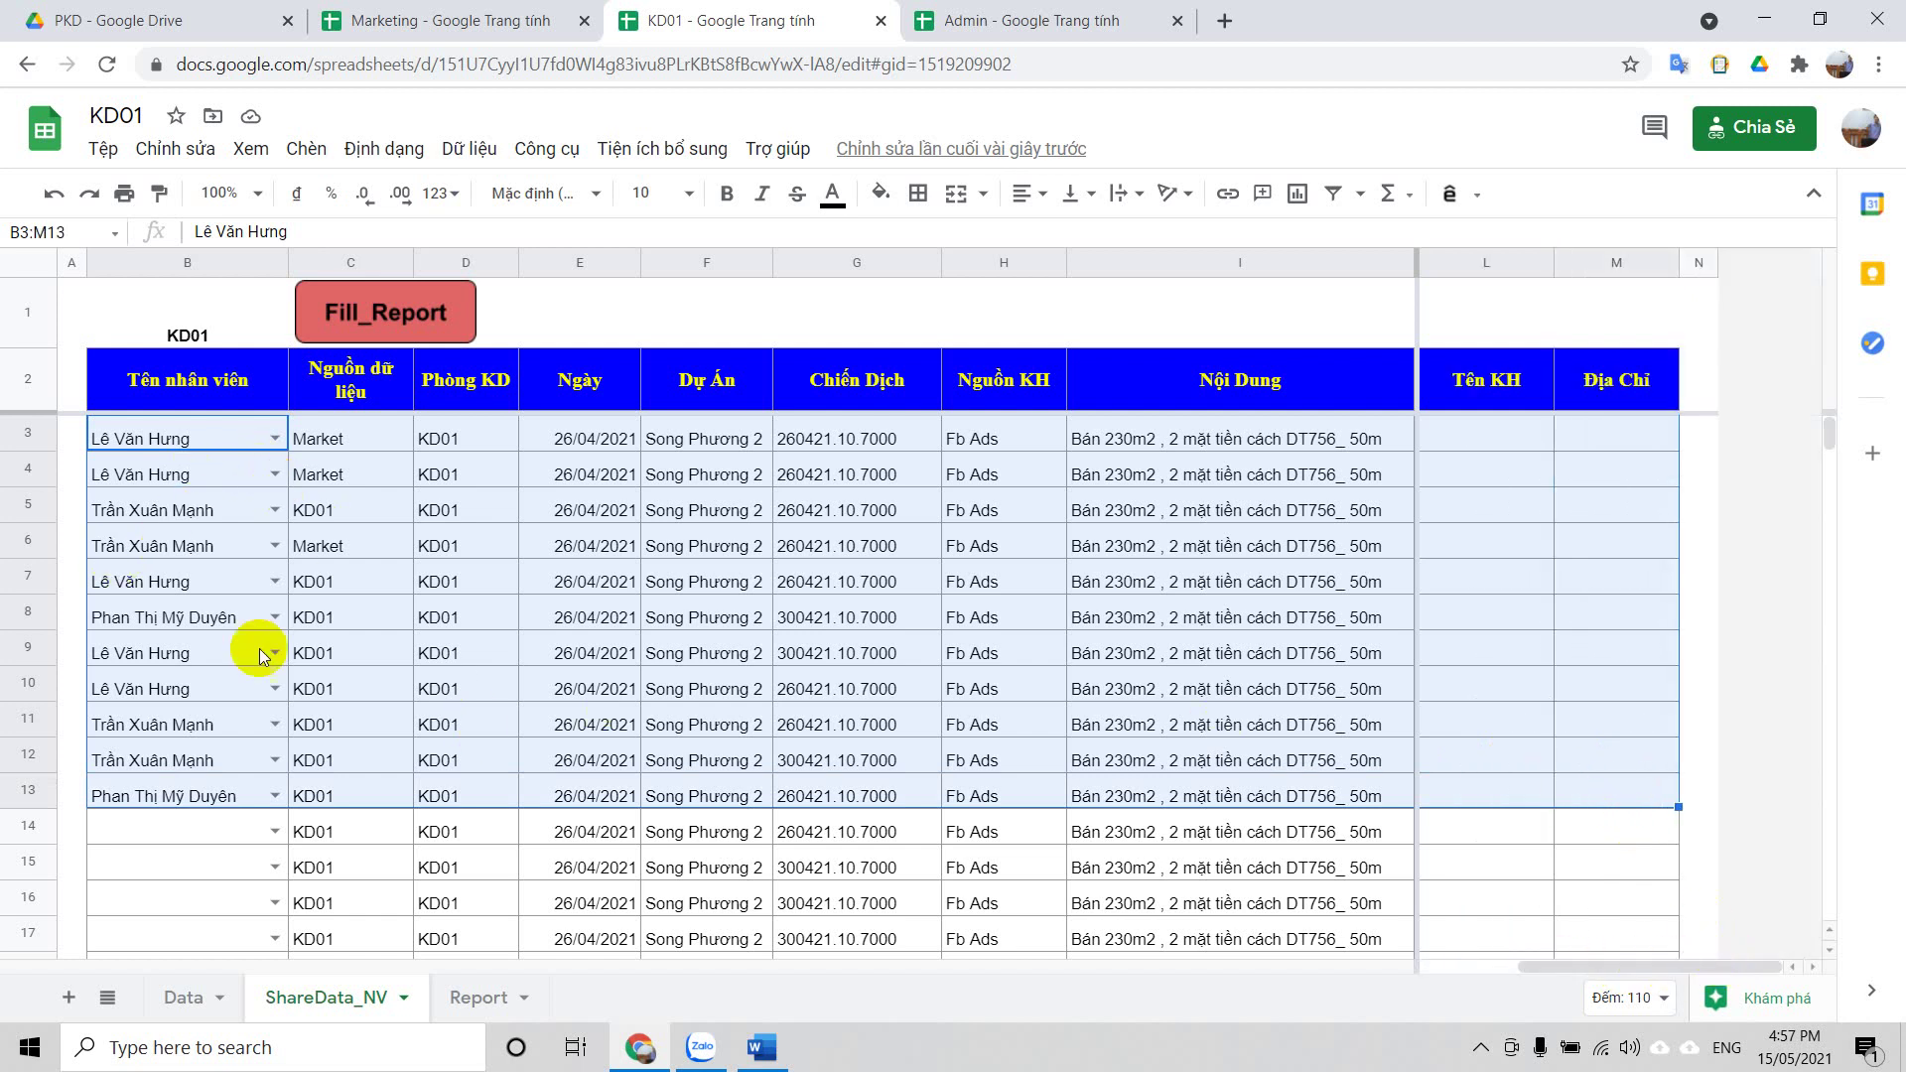
pyautogui.click(347, 319)
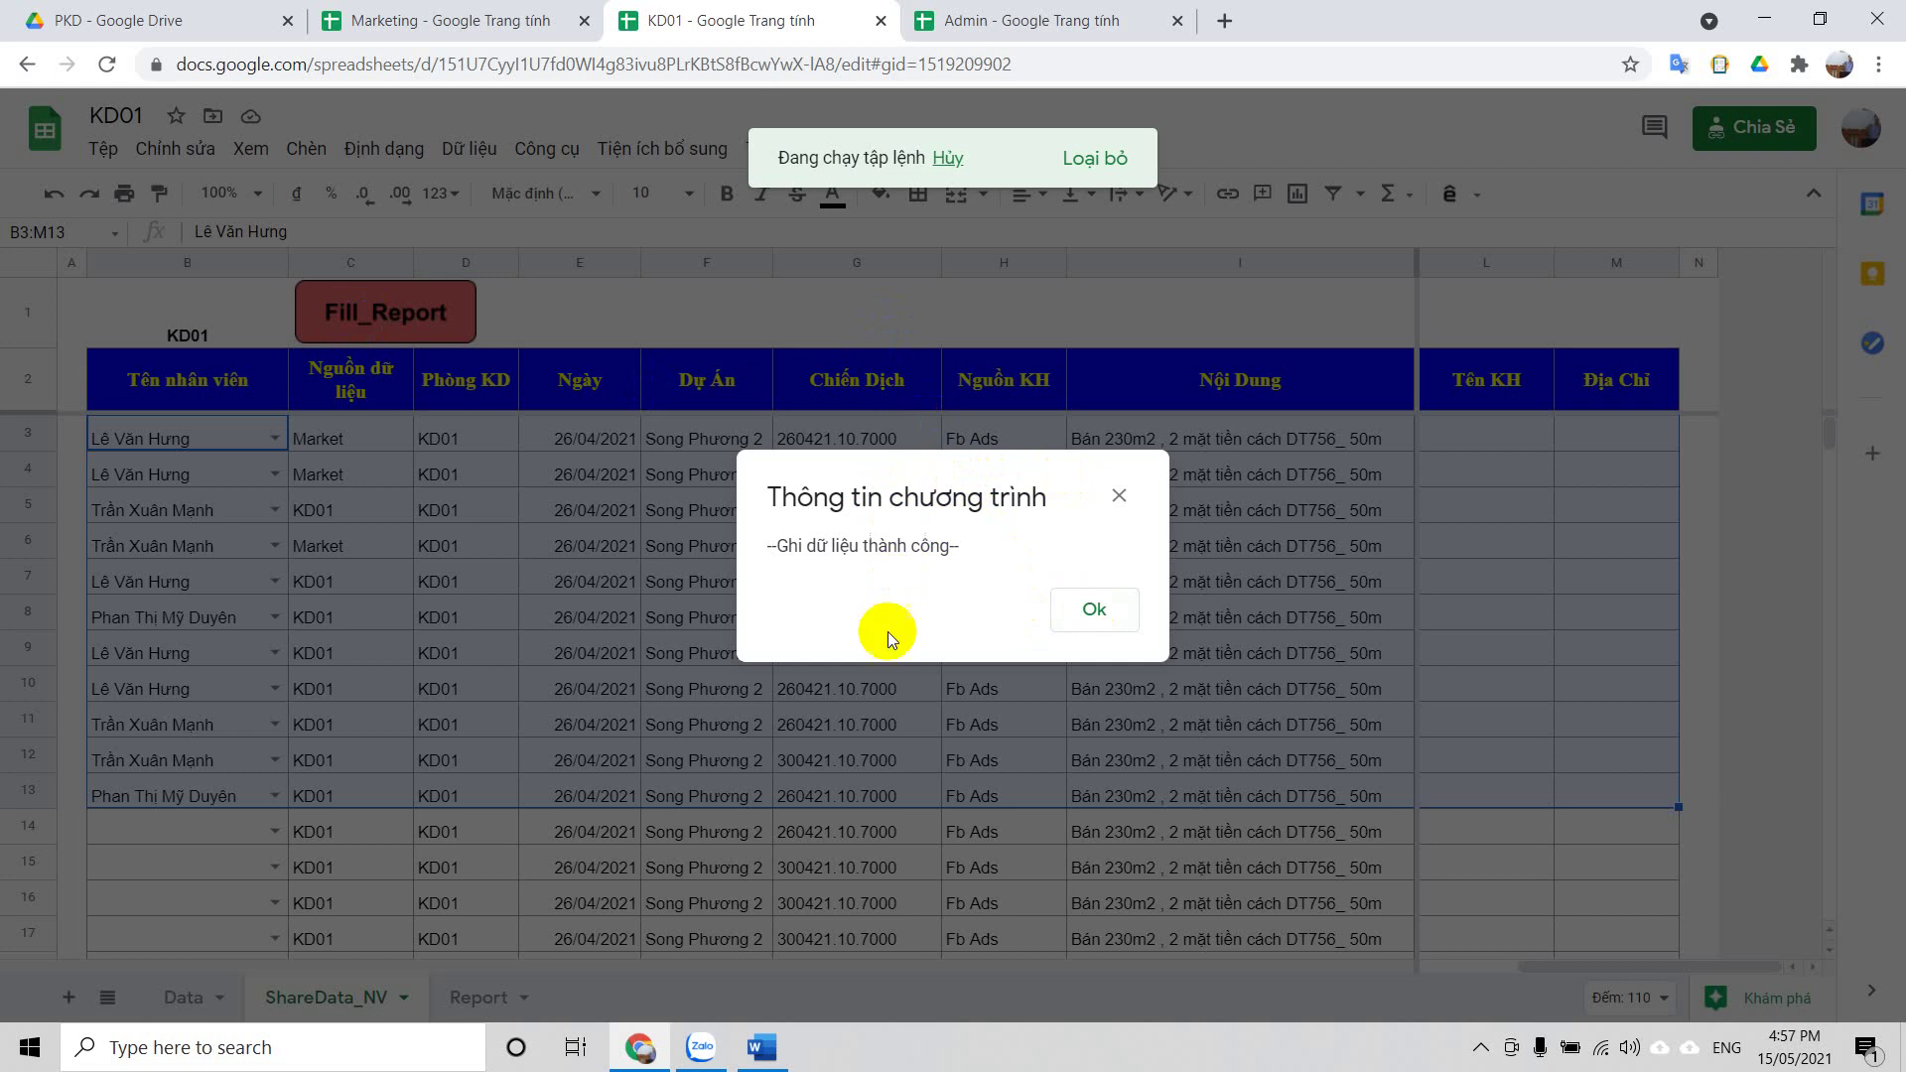
pyautogui.click(1087, 608)
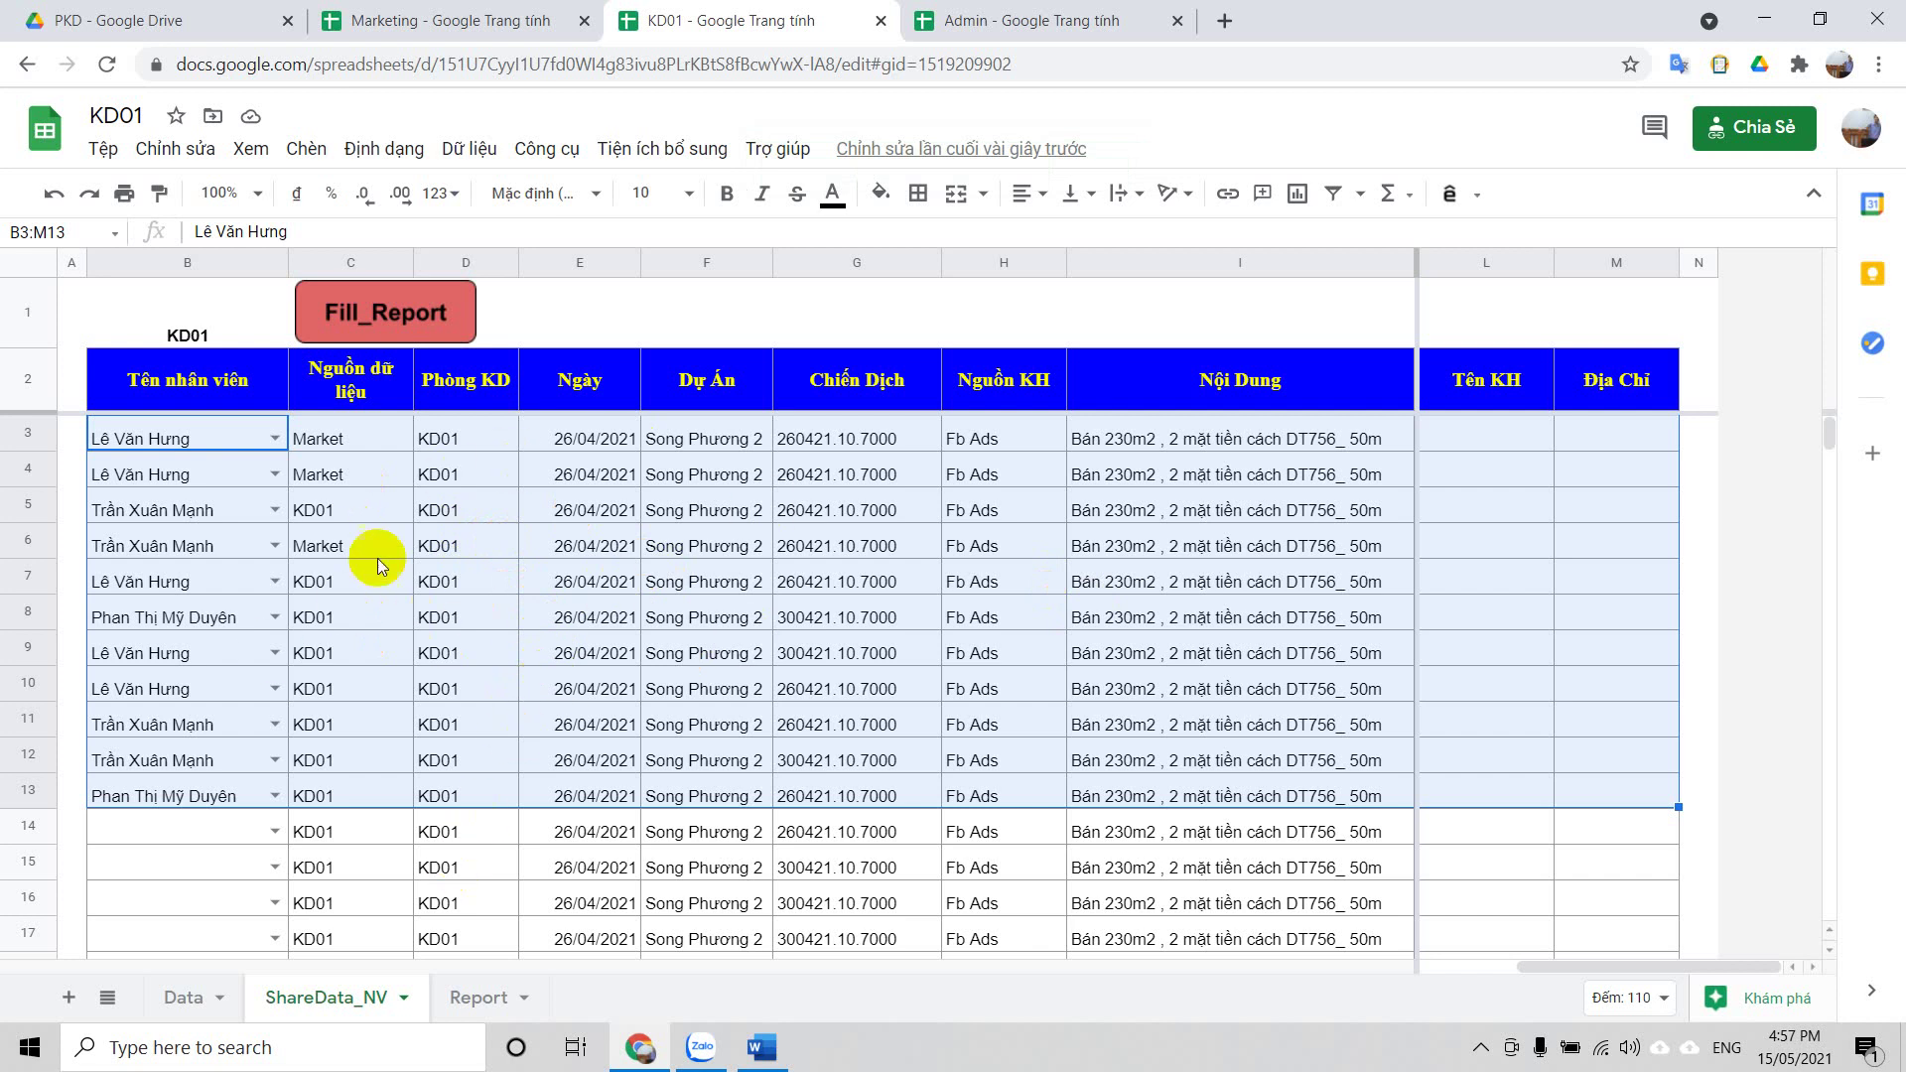
# Inspect the Report sheet of the KD01 workbook and read the error details of the query formula in cell B2
pyautogui.click(477, 994)
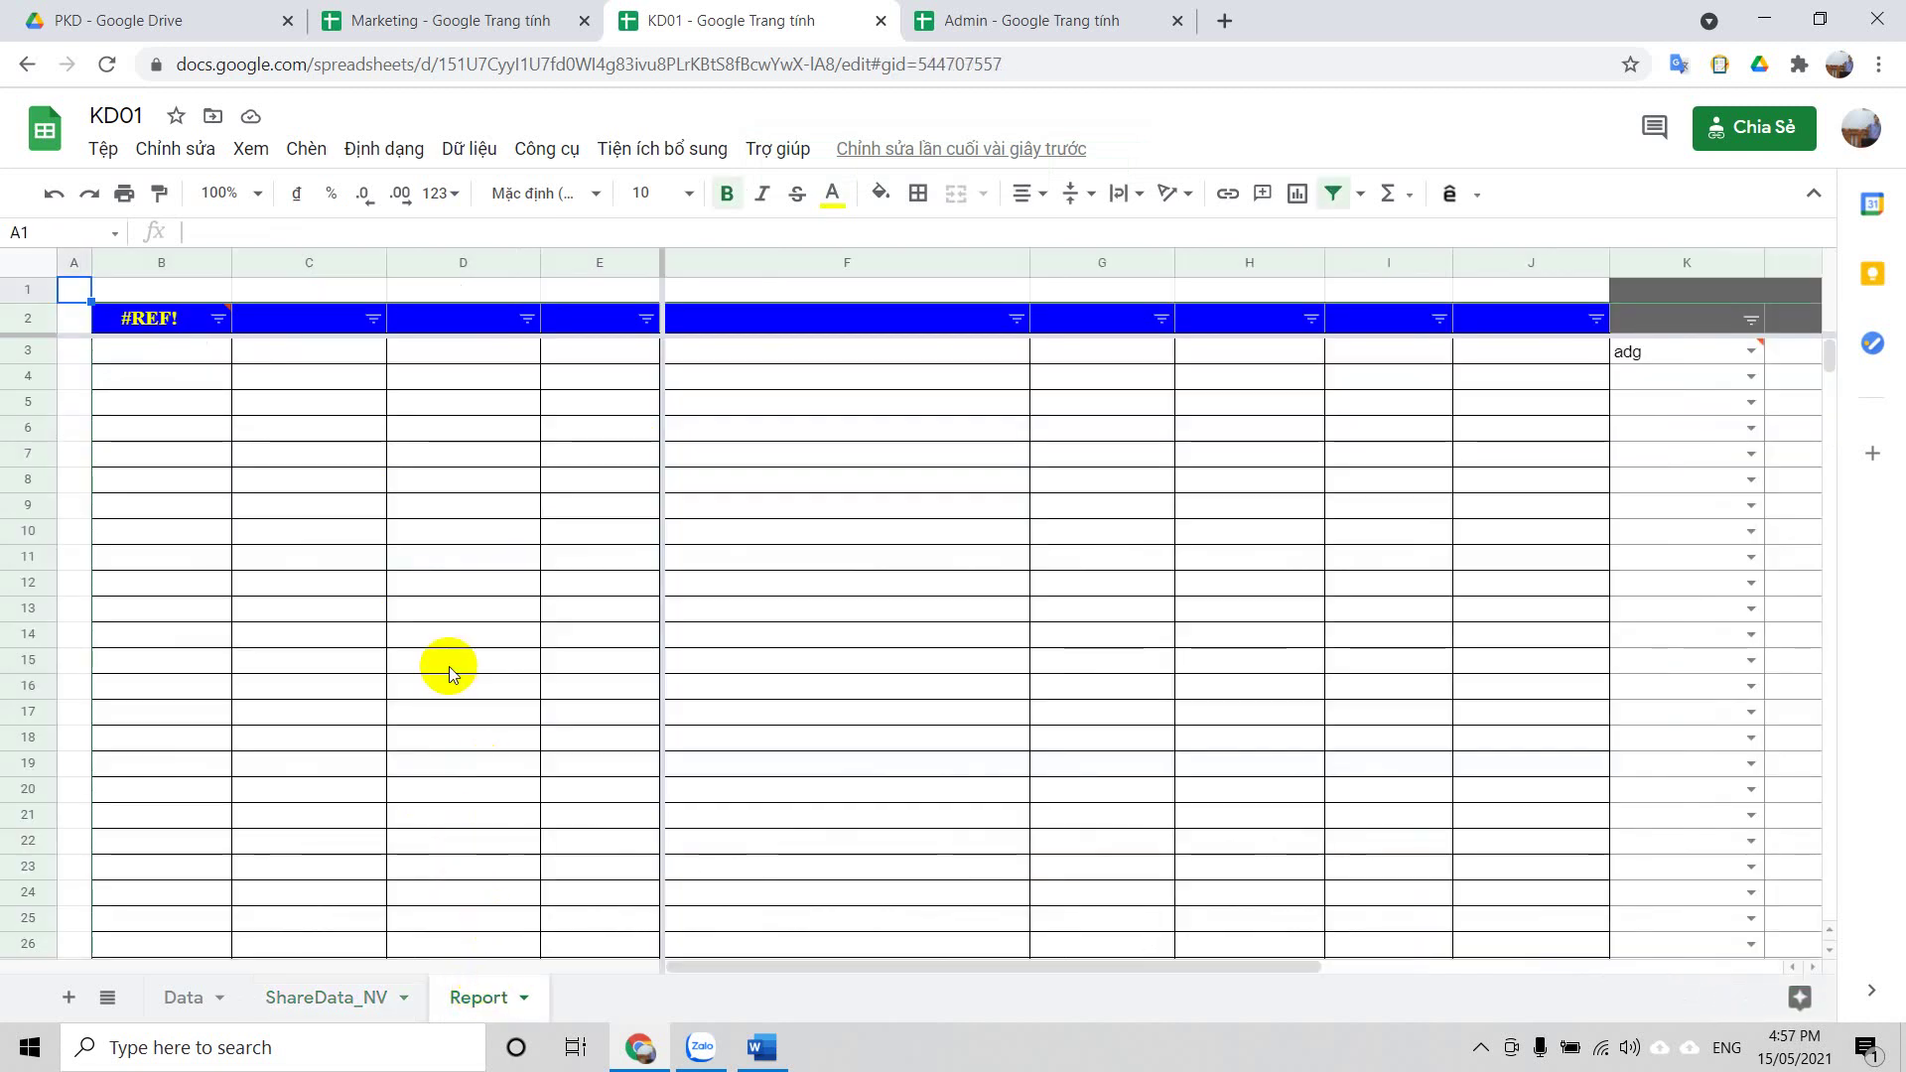
pyautogui.click(342, 1003)
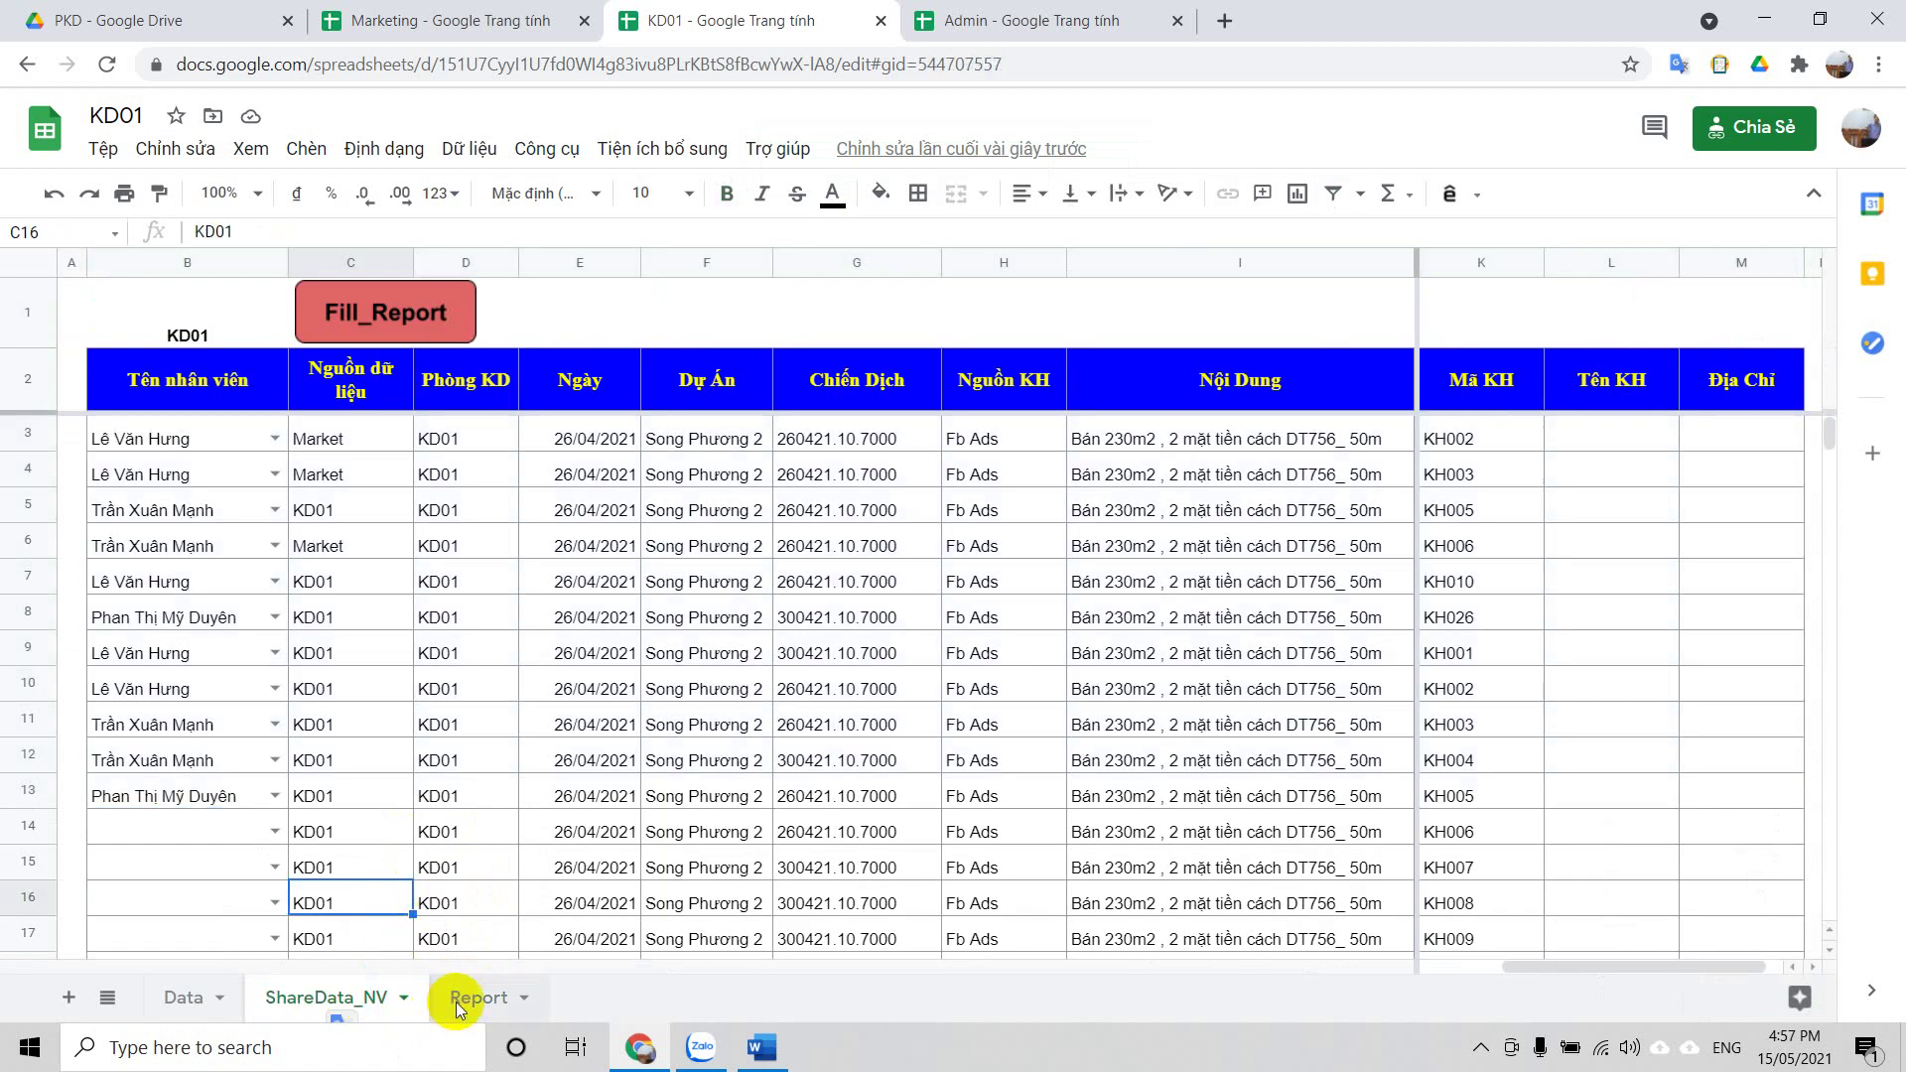
pyautogui.click(456, 1003)
pyautogui.click(179, 319)
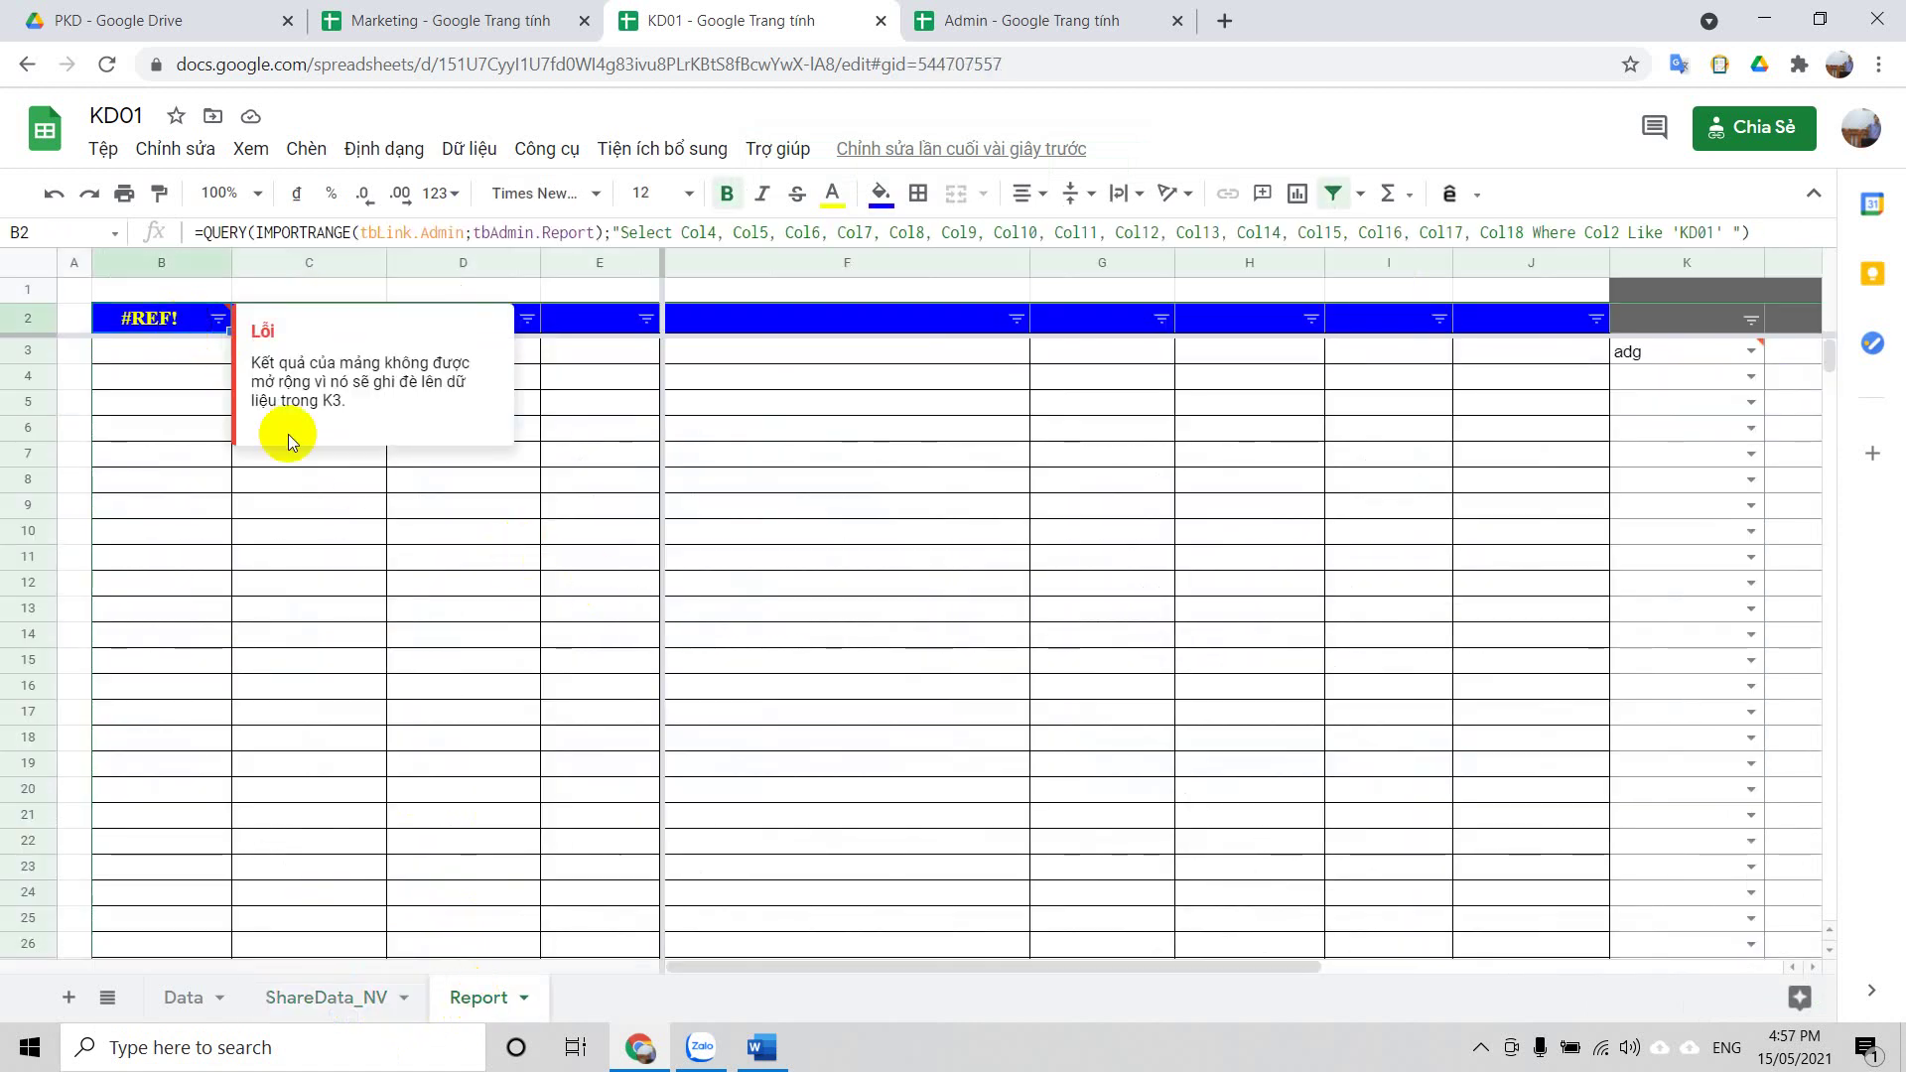
pyautogui.click(328, 518)
# Check the newly submitted KD01 rows in the Admin workbook's Nhan_Vien sheet and fit the Lịch sử column's width to its contents
pyautogui.click(923, 21)
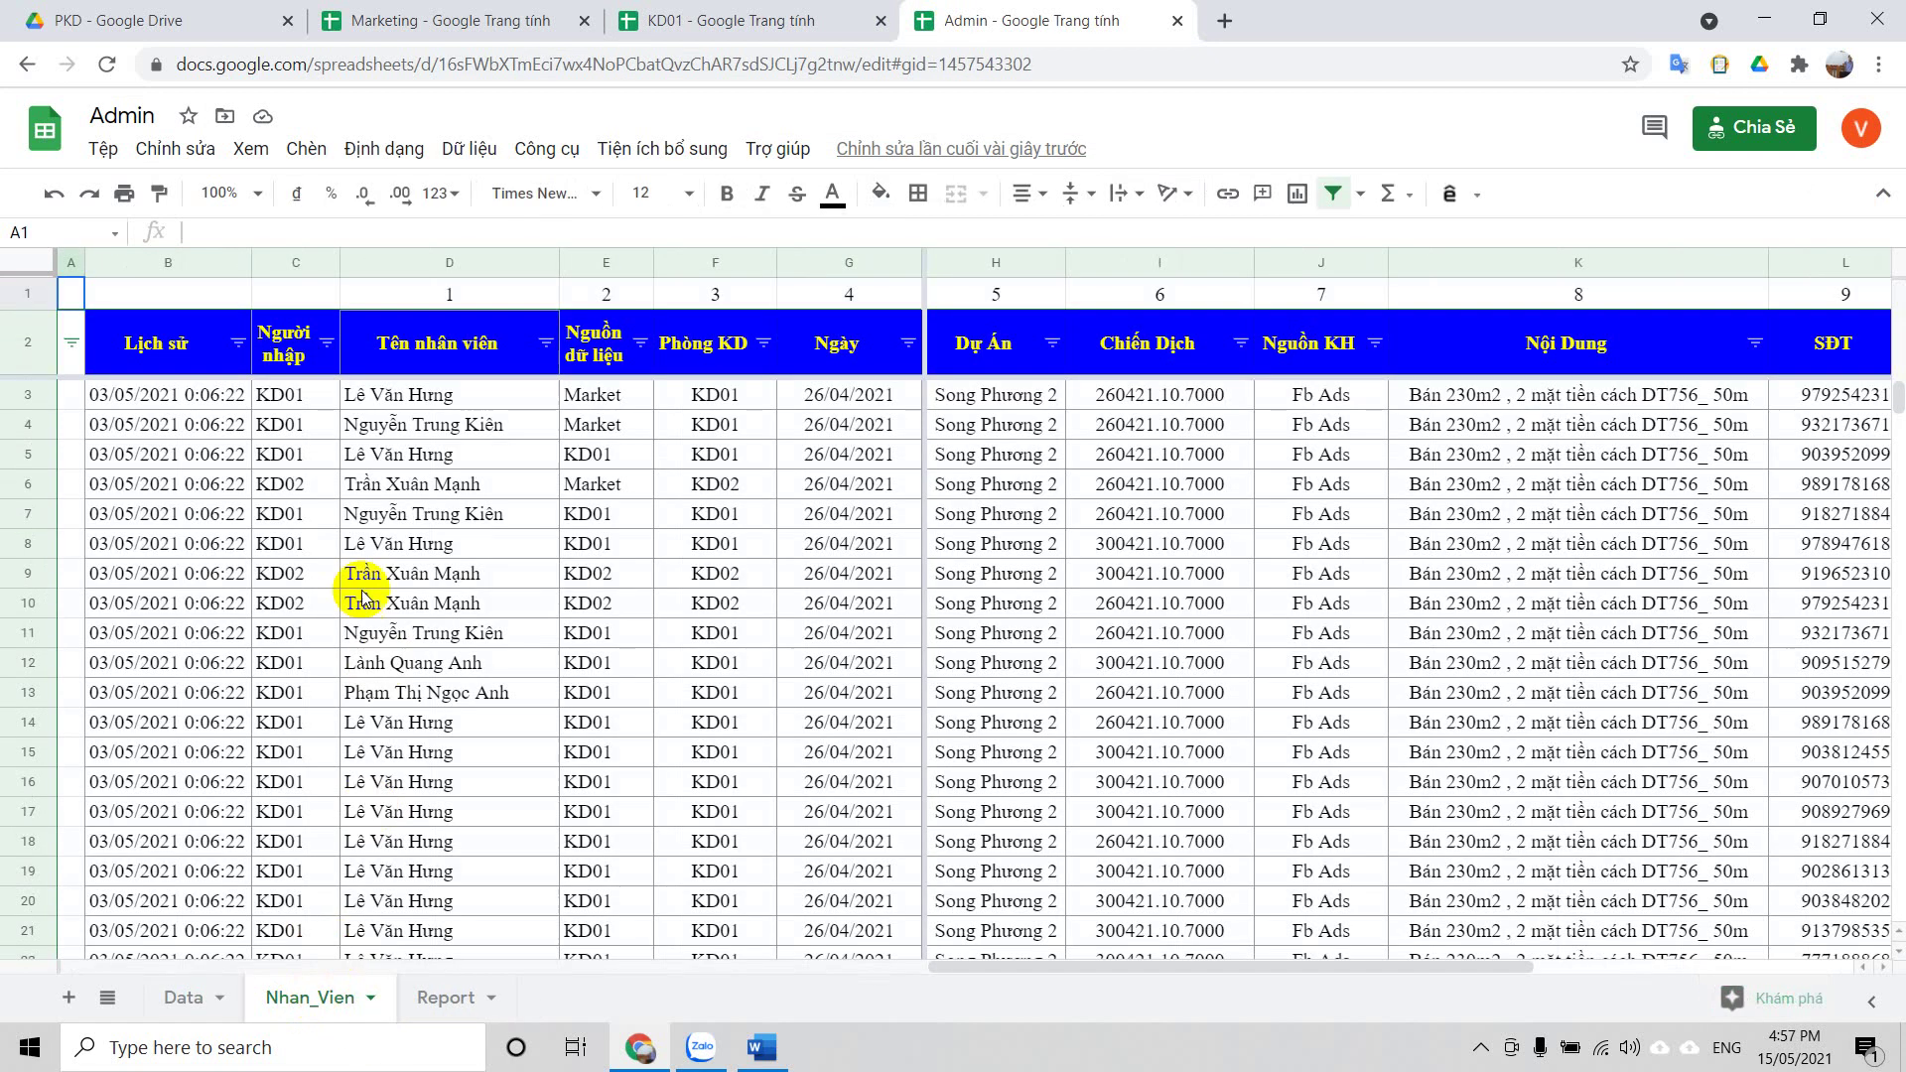
pyautogui.scroll(-20, 358, 636)
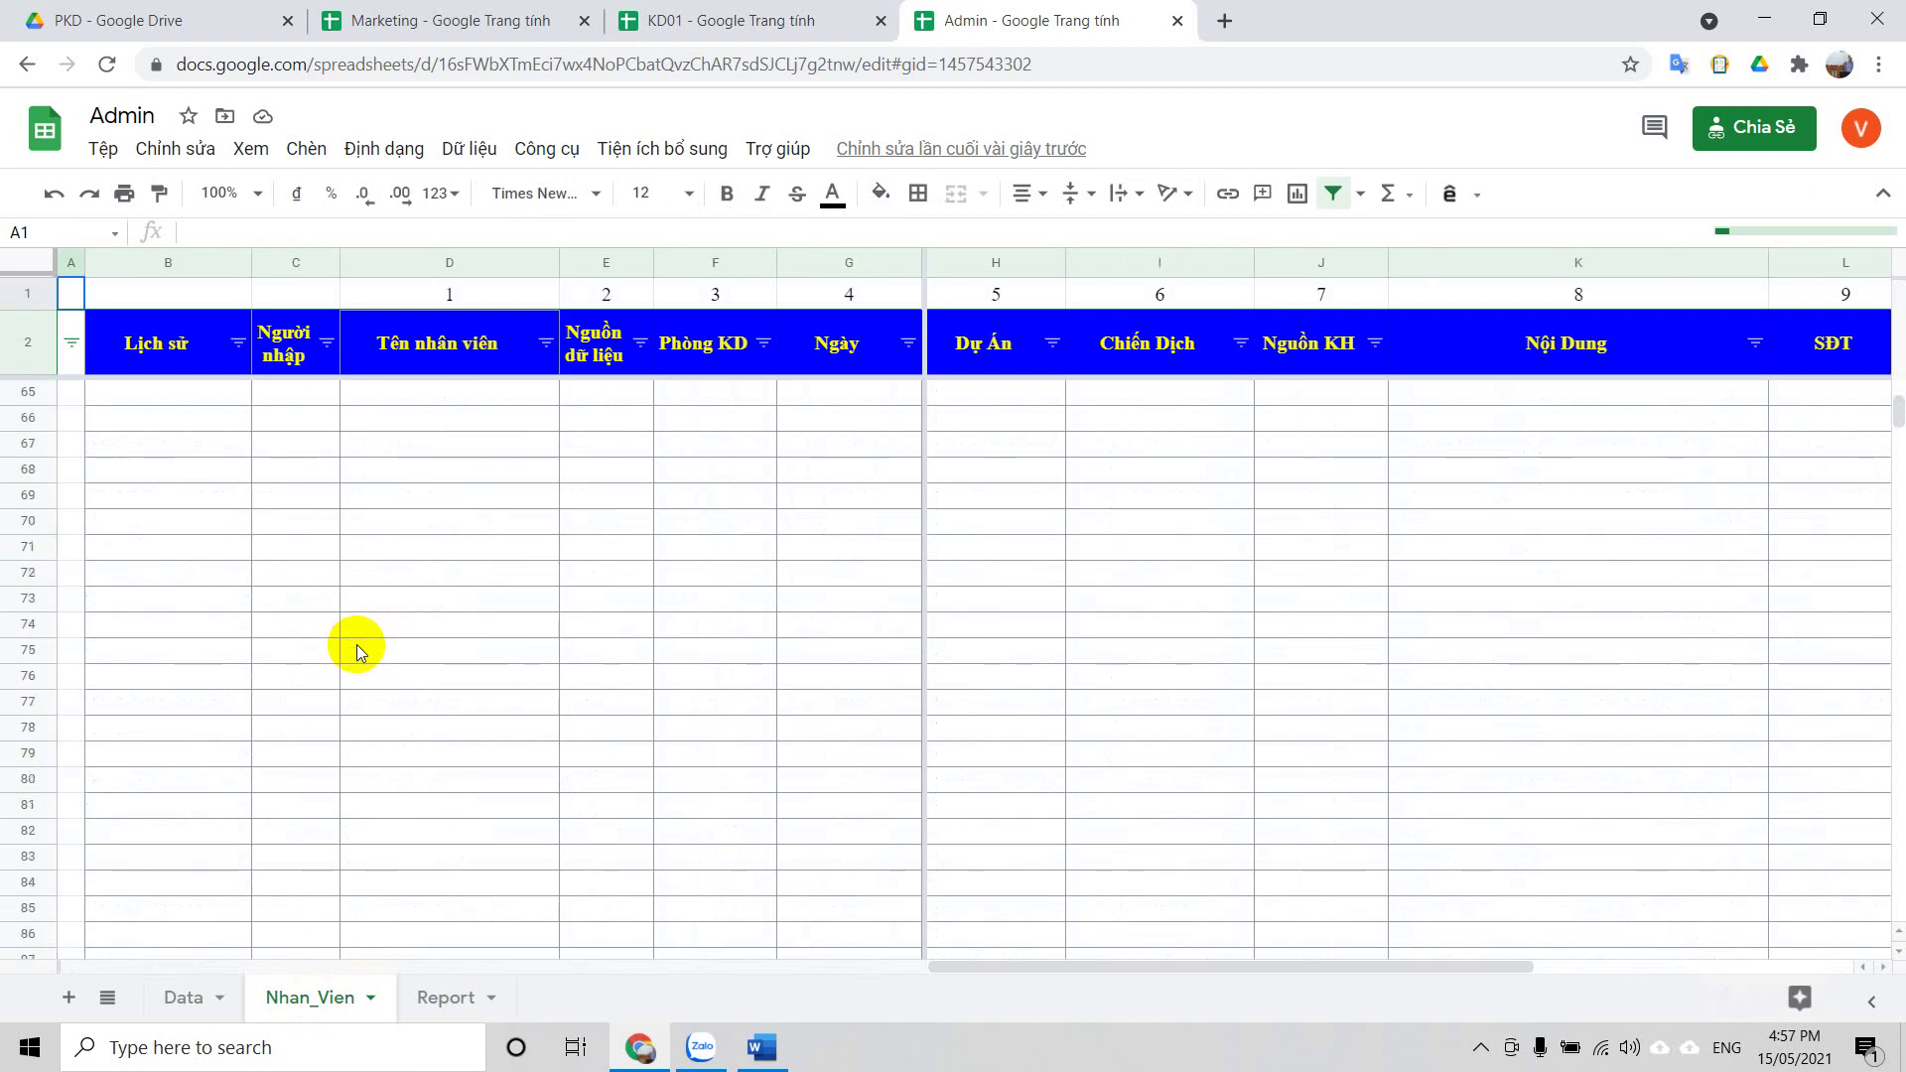
pyautogui.scroll(8, 355, 645)
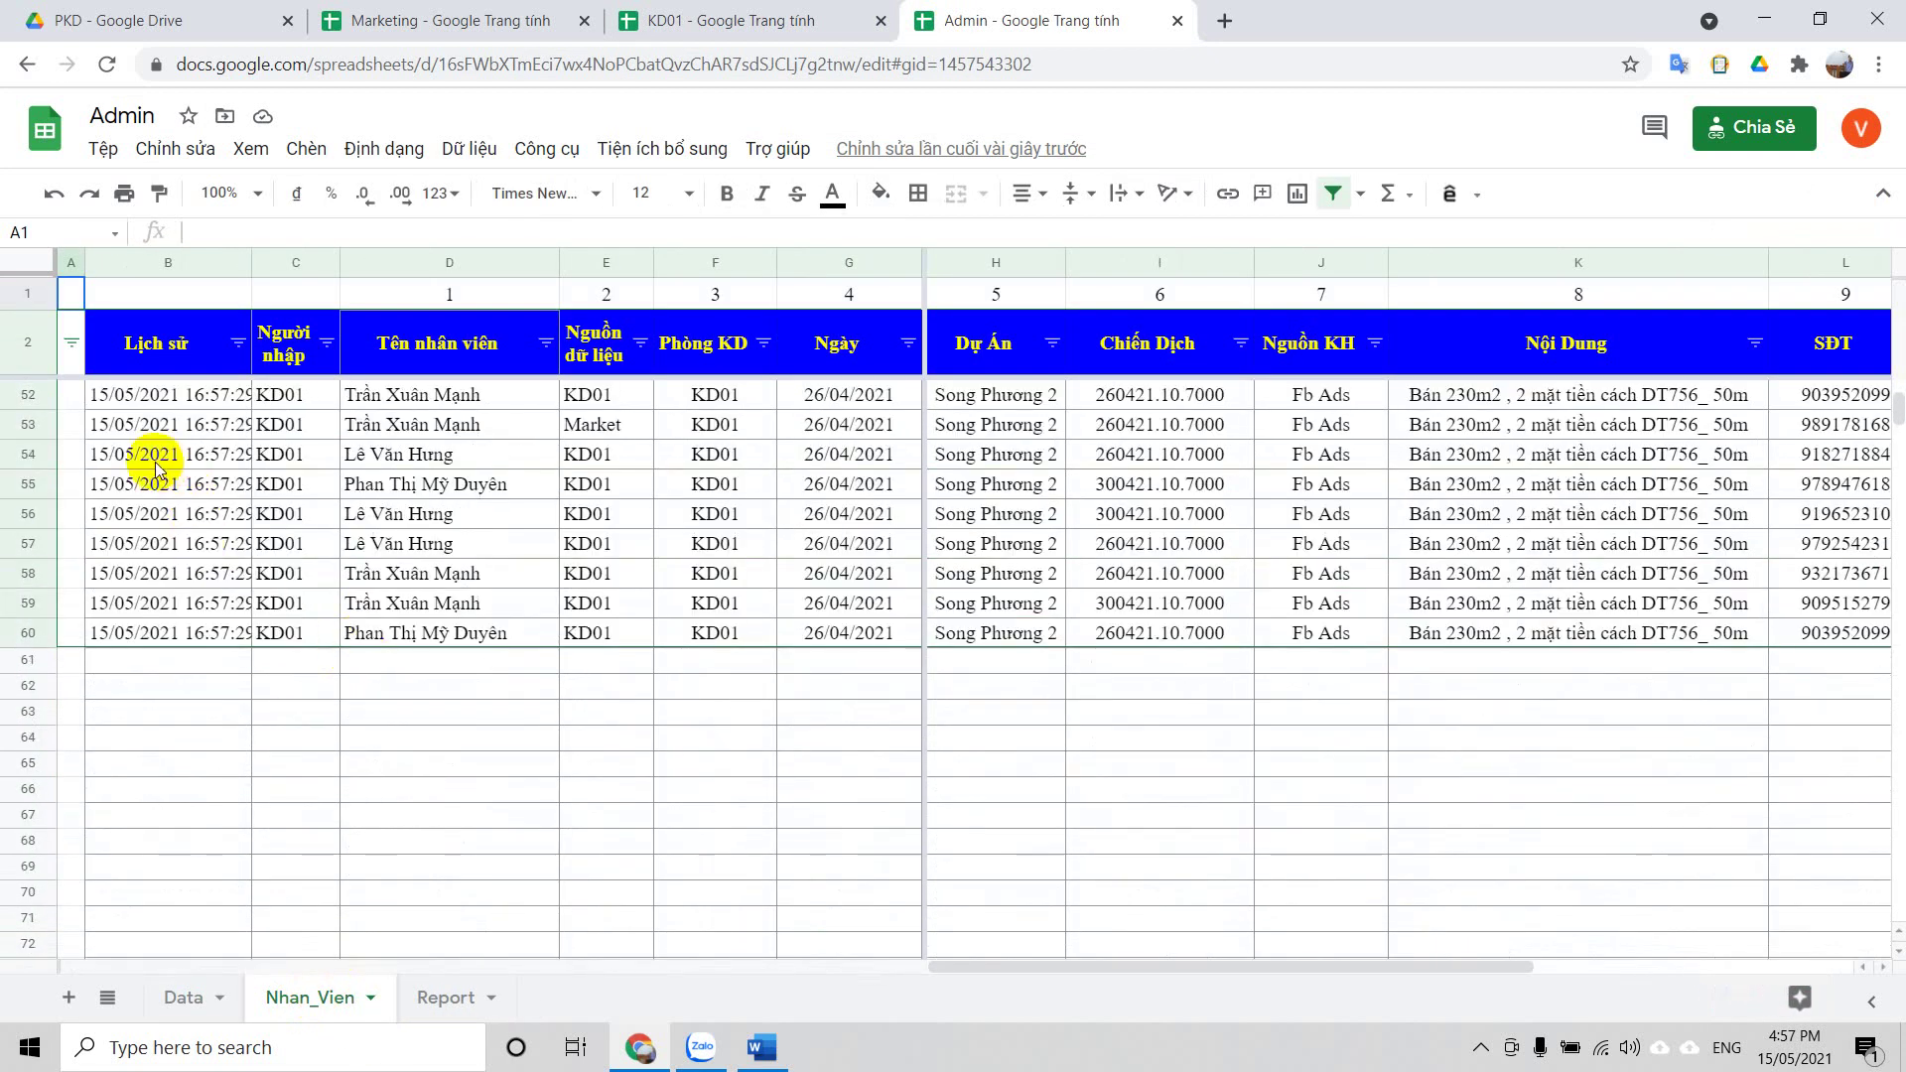
pyautogui.moveTo(149, 457); pyautogui.dragTo(605, 632)
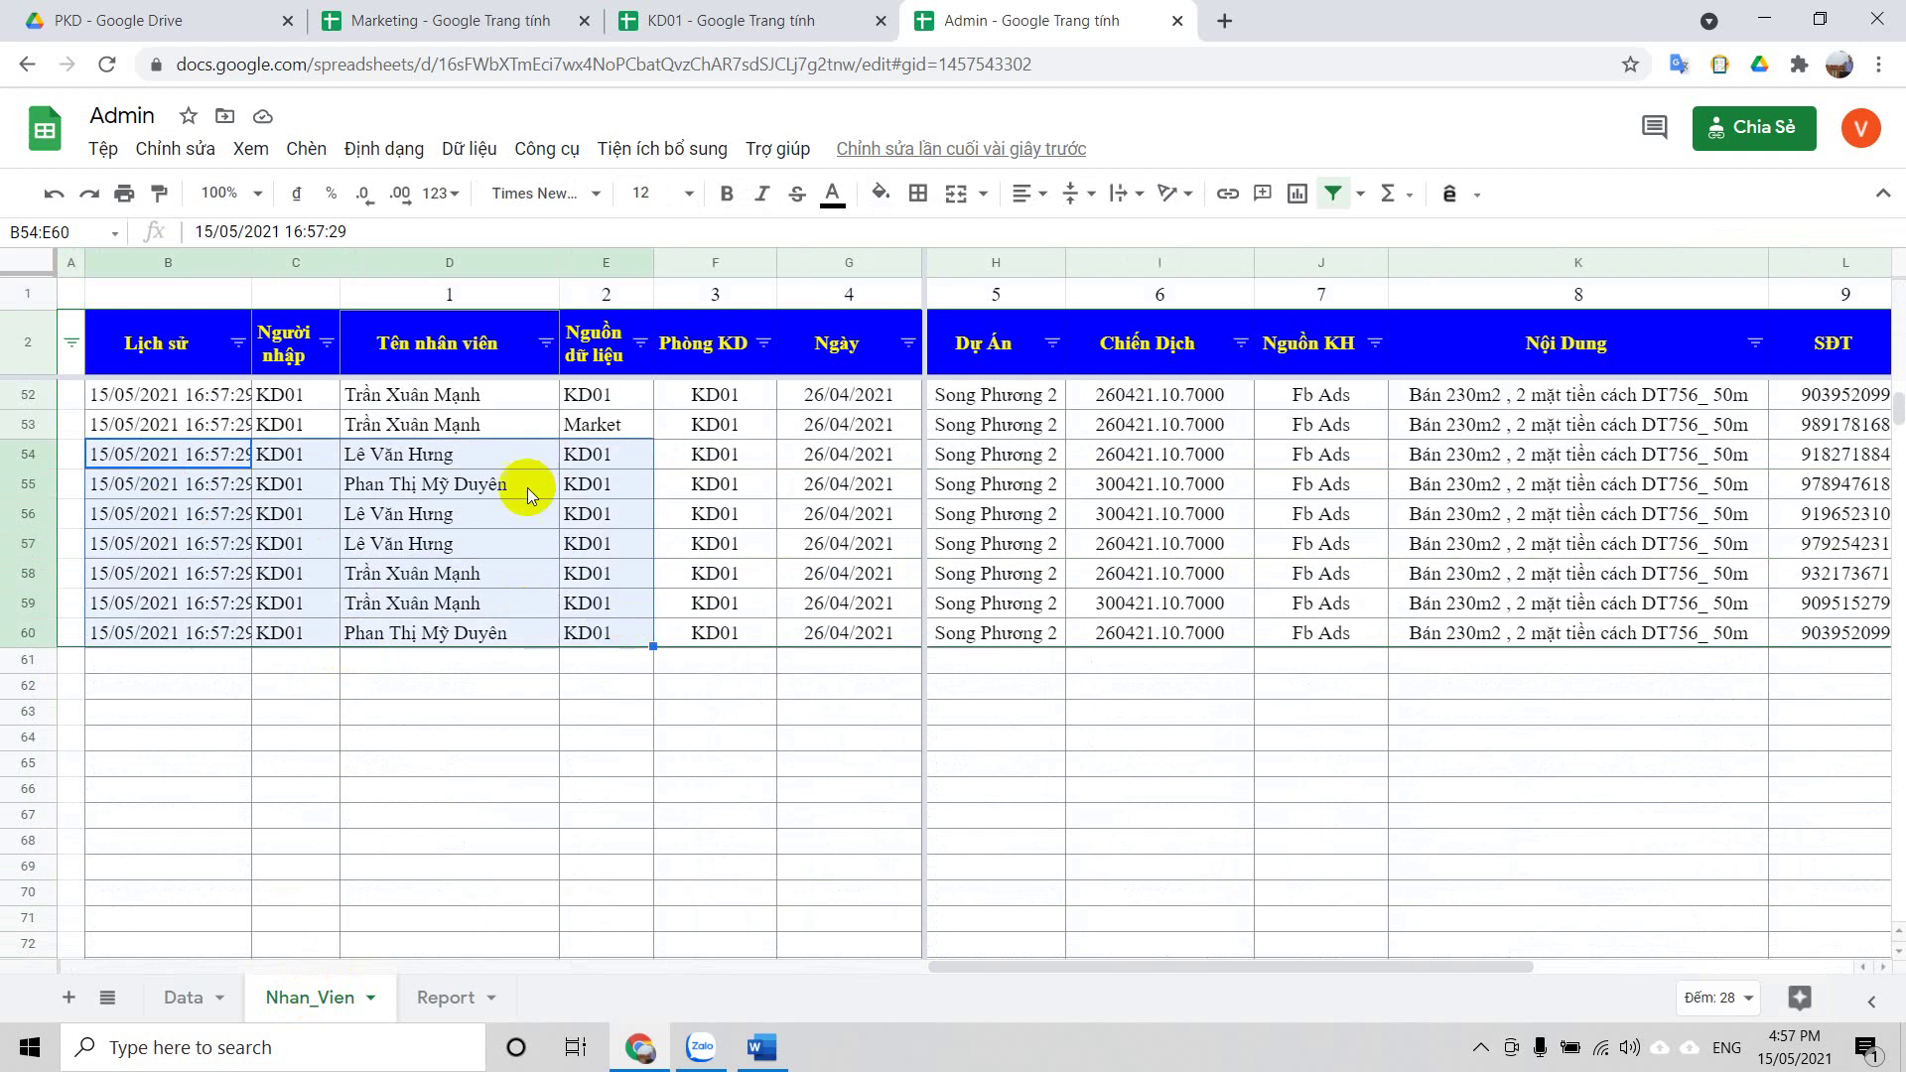
pyautogui.doubleClick(249, 272)
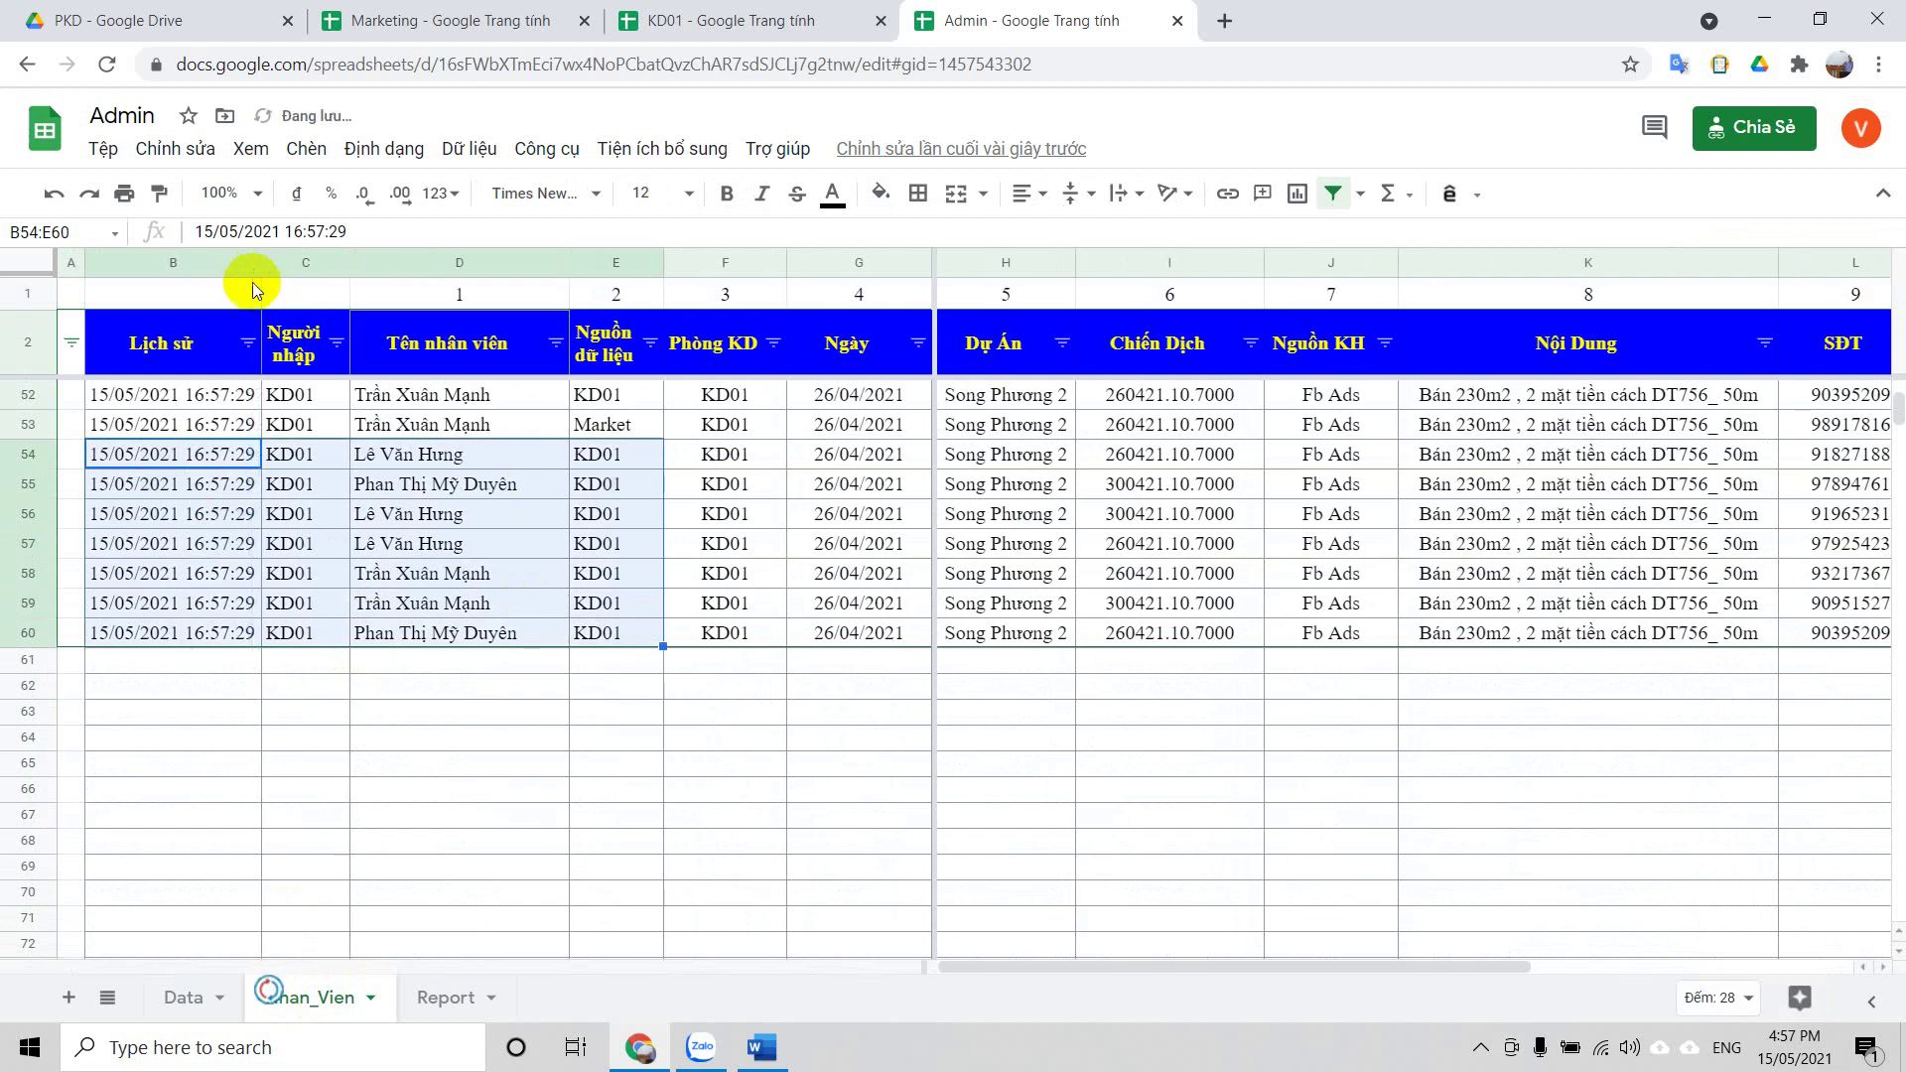
pyautogui.click(283, 910)
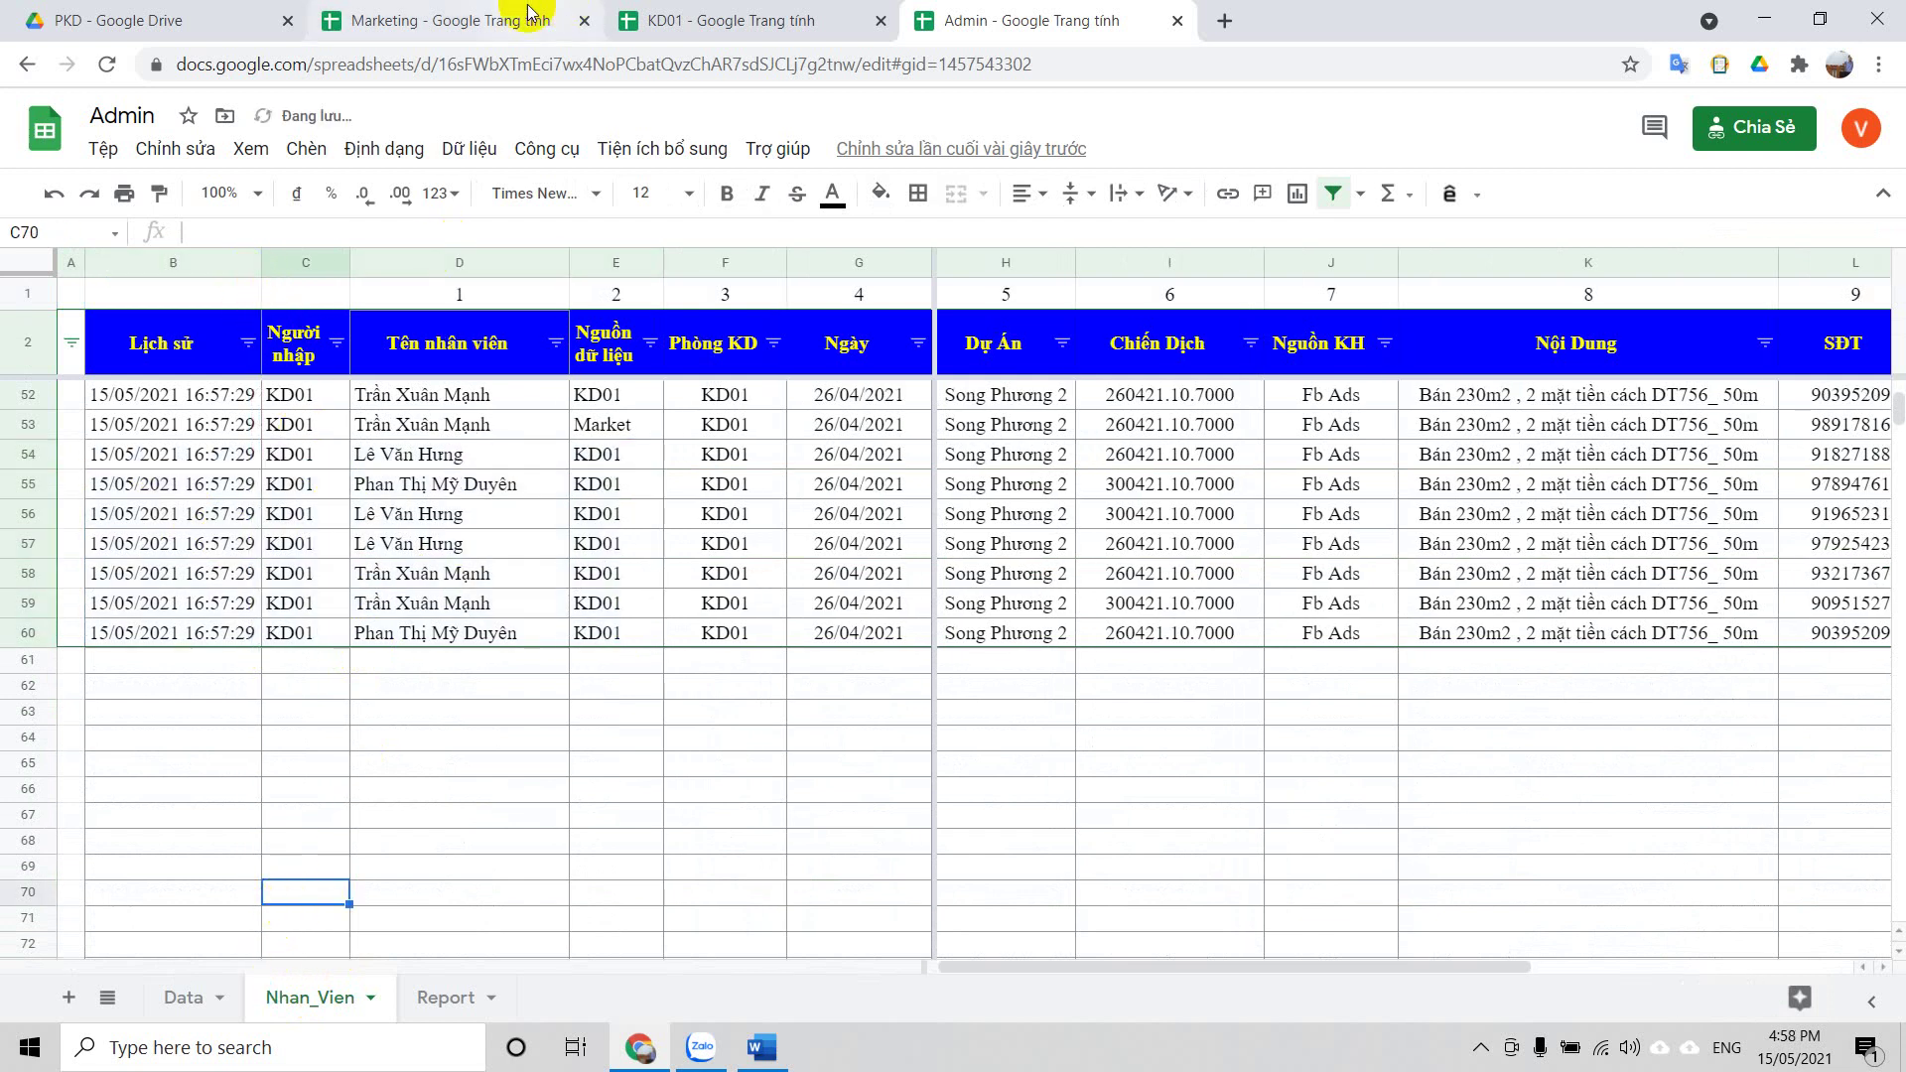
# Switch to Google Drive, open the Nhan vien 01 spreadsheet from the Nhan vien folder and accept the signed-in account notice
pyautogui.click(149, 20)
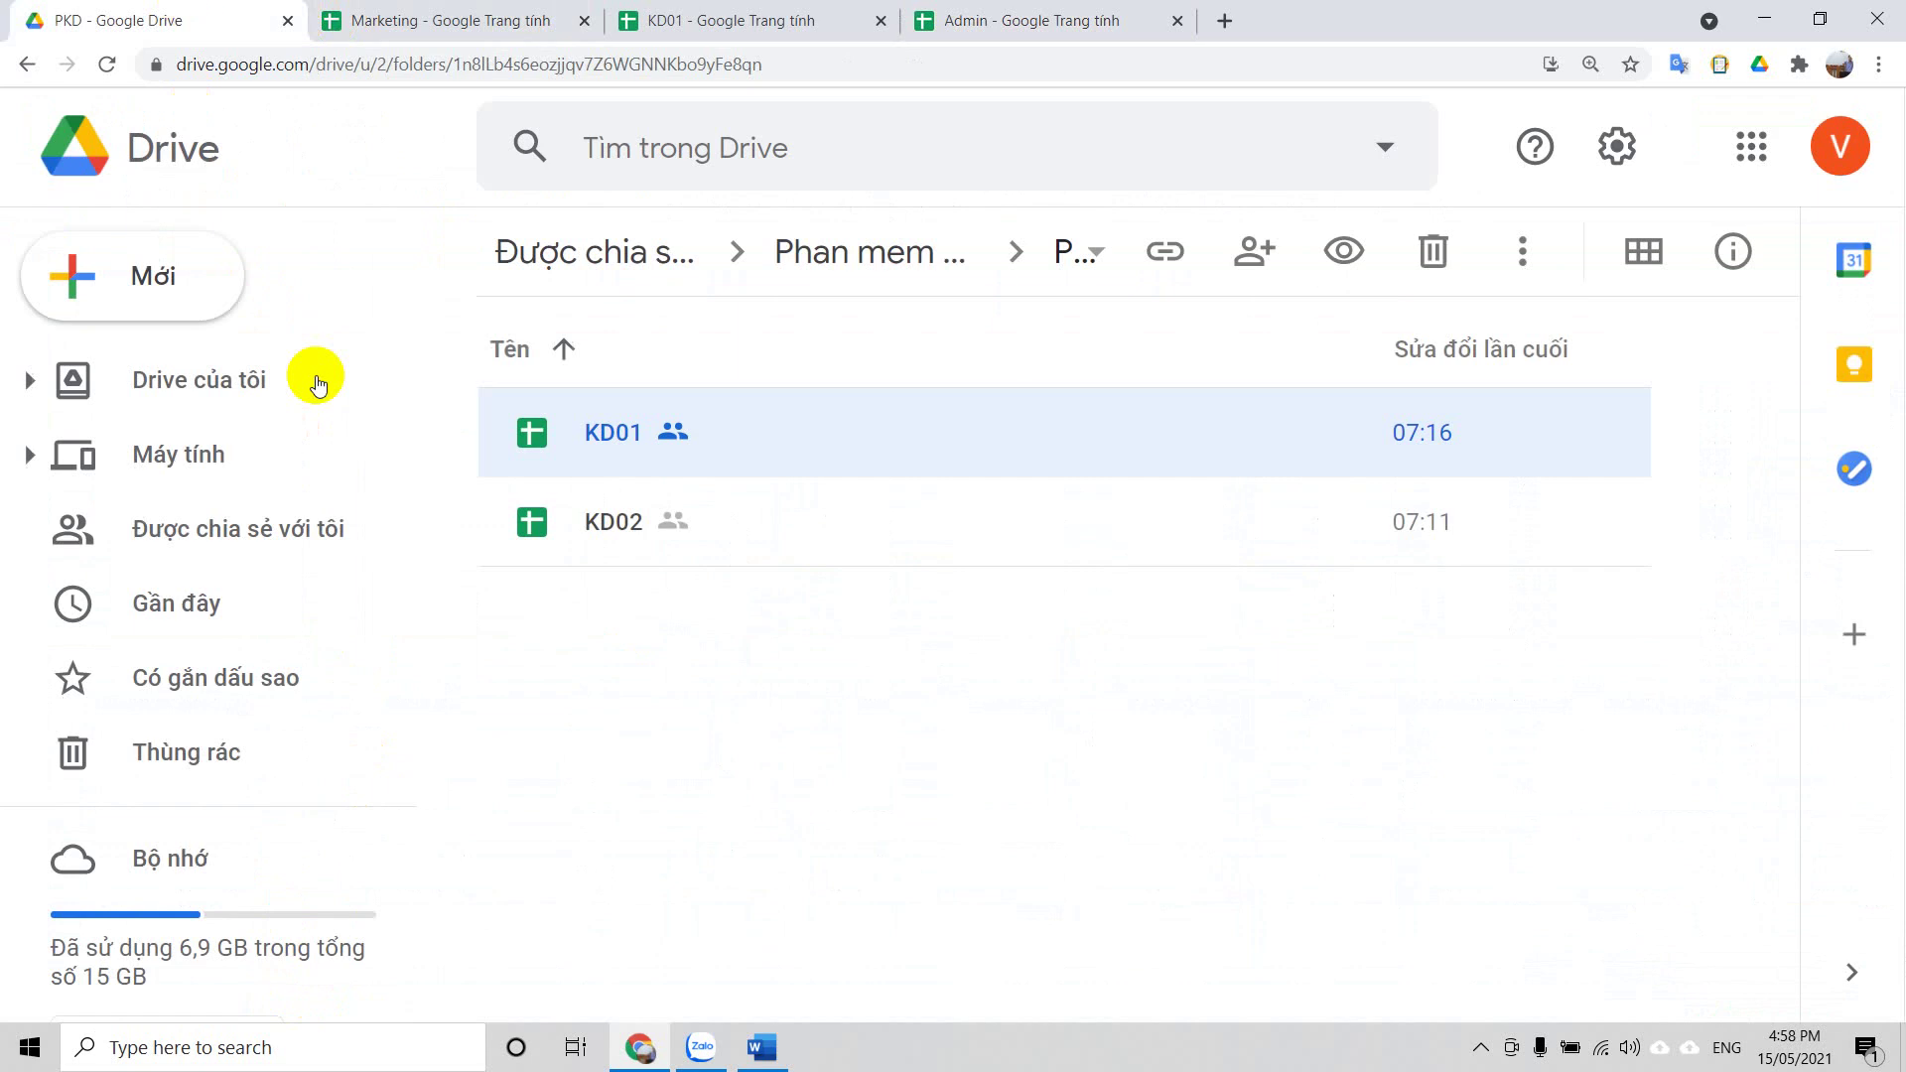
pyautogui.click(778, 252)
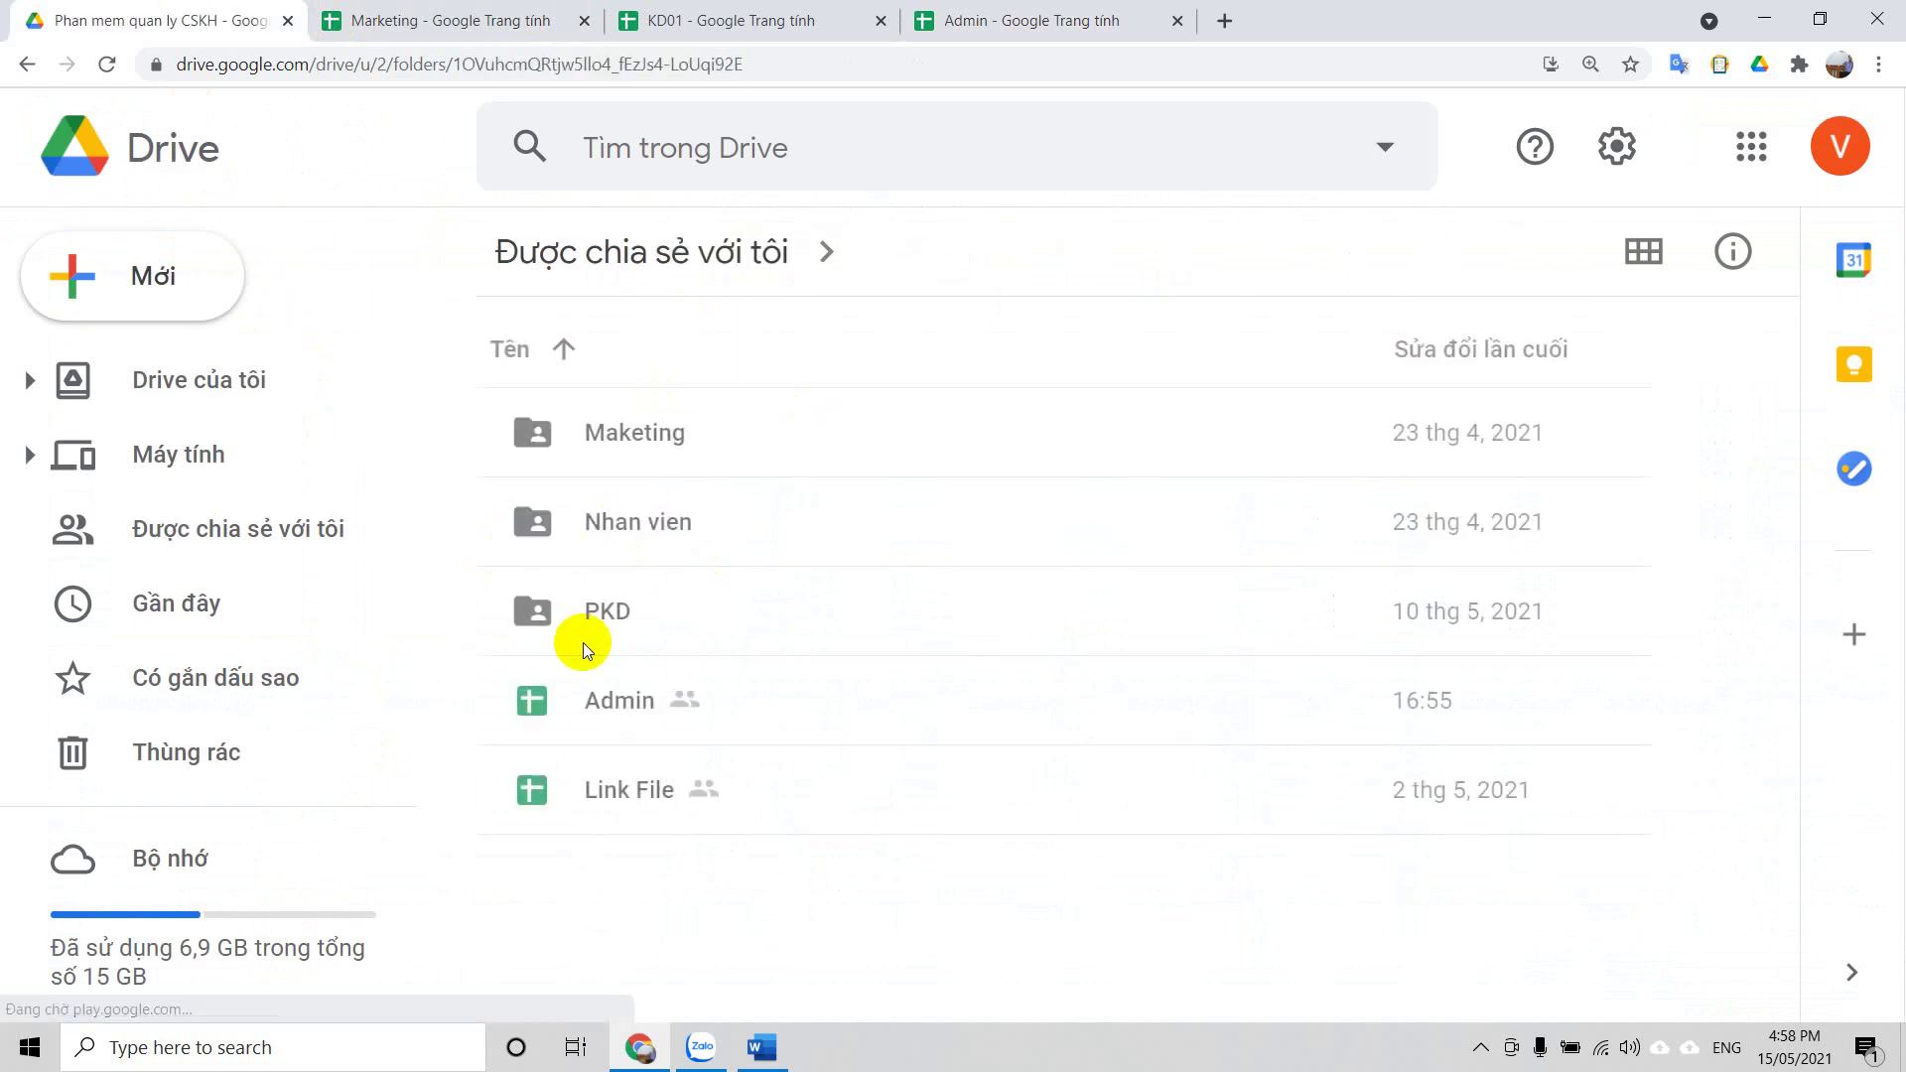
pyautogui.doubleClick(629, 530)
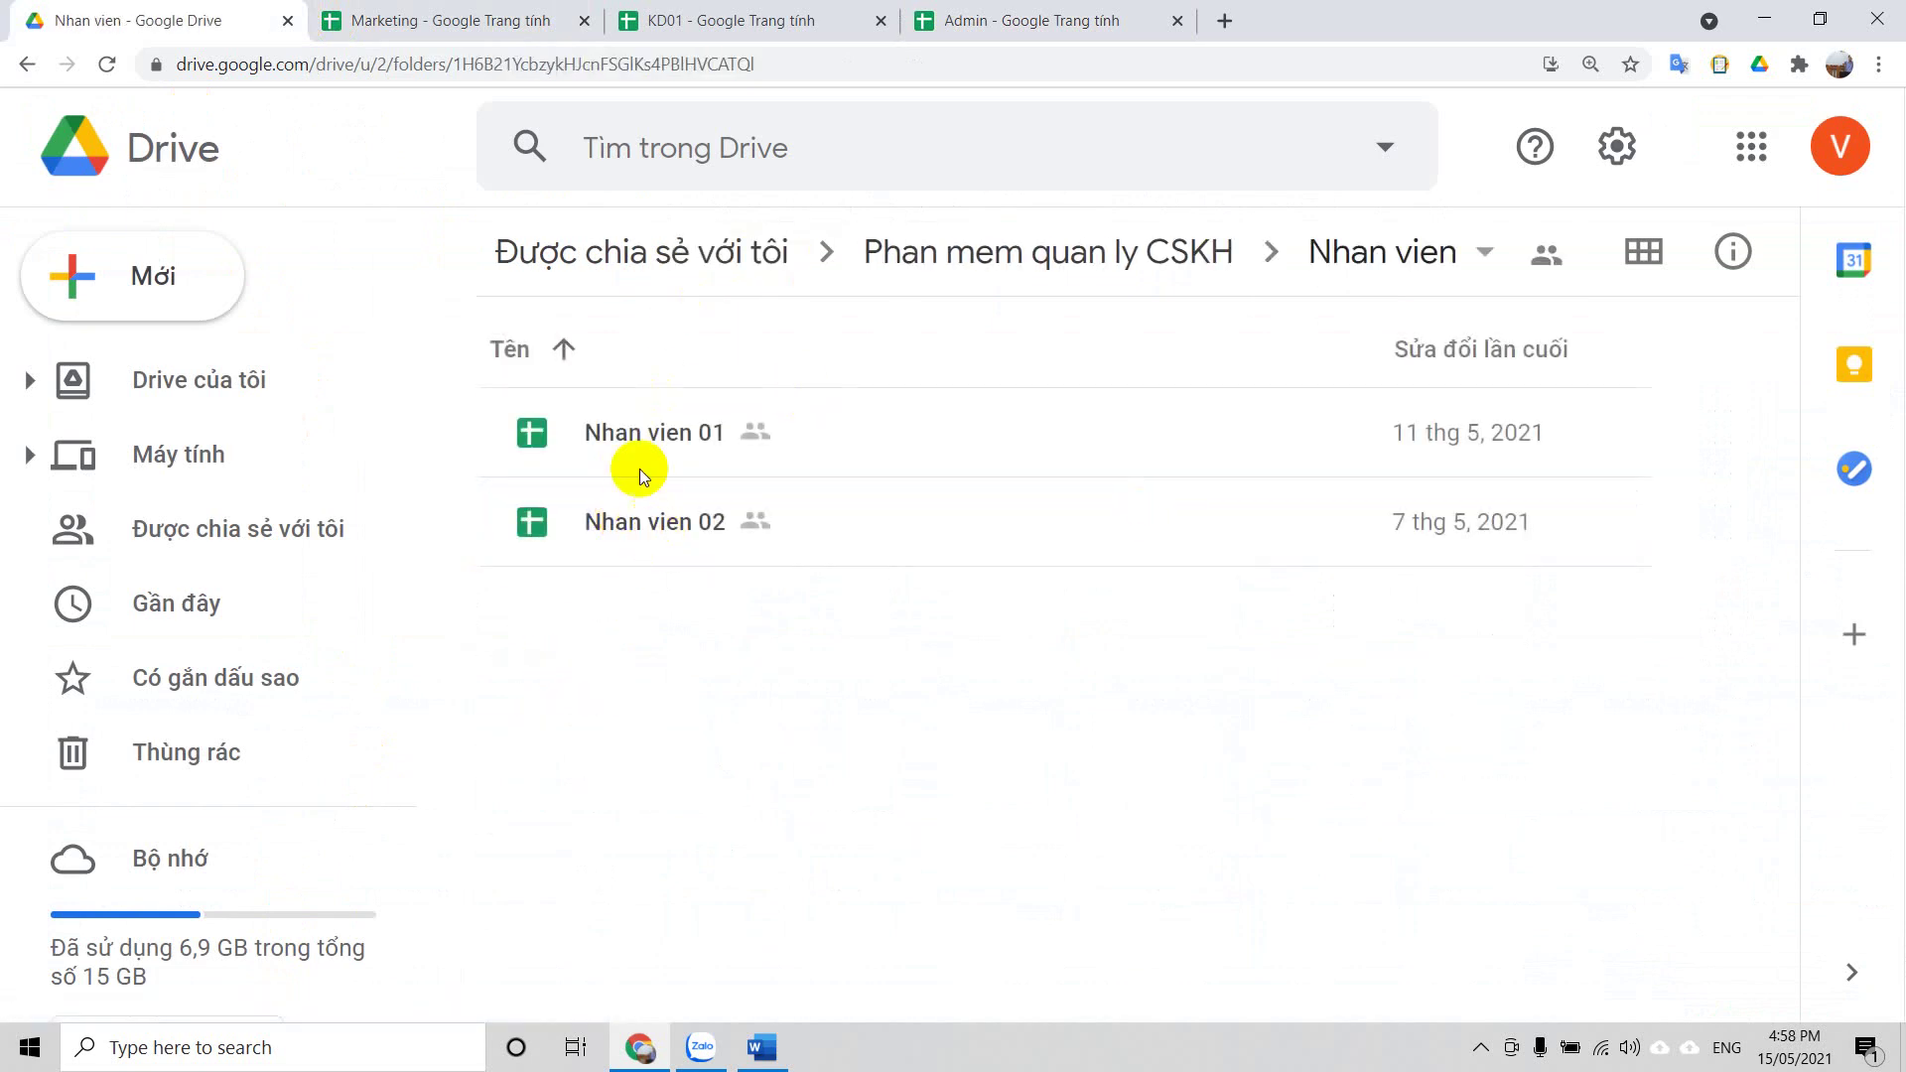
pyautogui.doubleClick(635, 429)
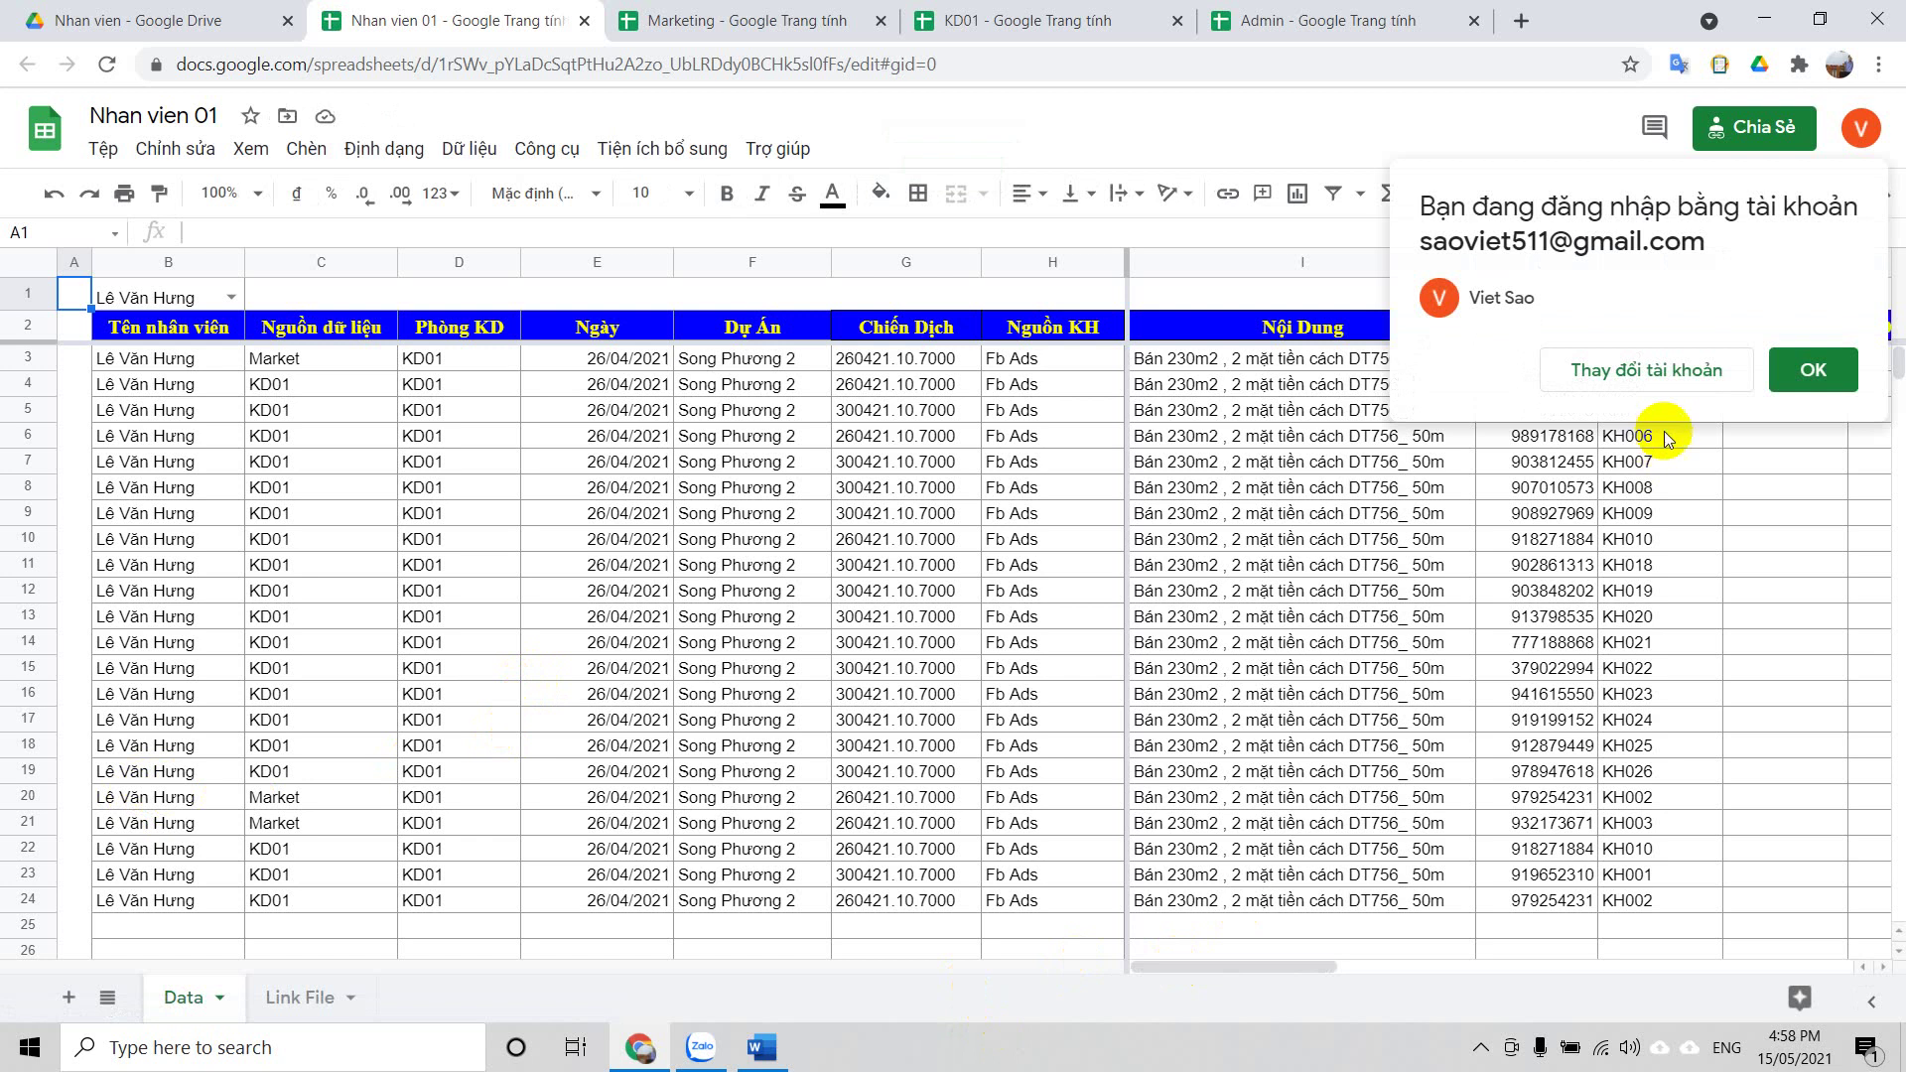
pyautogui.click(1812, 372)
# Review the Ghi chú, Trạng thái and Report columns beside the employee's records in the Nhan vien 01 Data sheet
pyautogui.moveTo(1251, 968); pyautogui.dragTo(1446, 970)
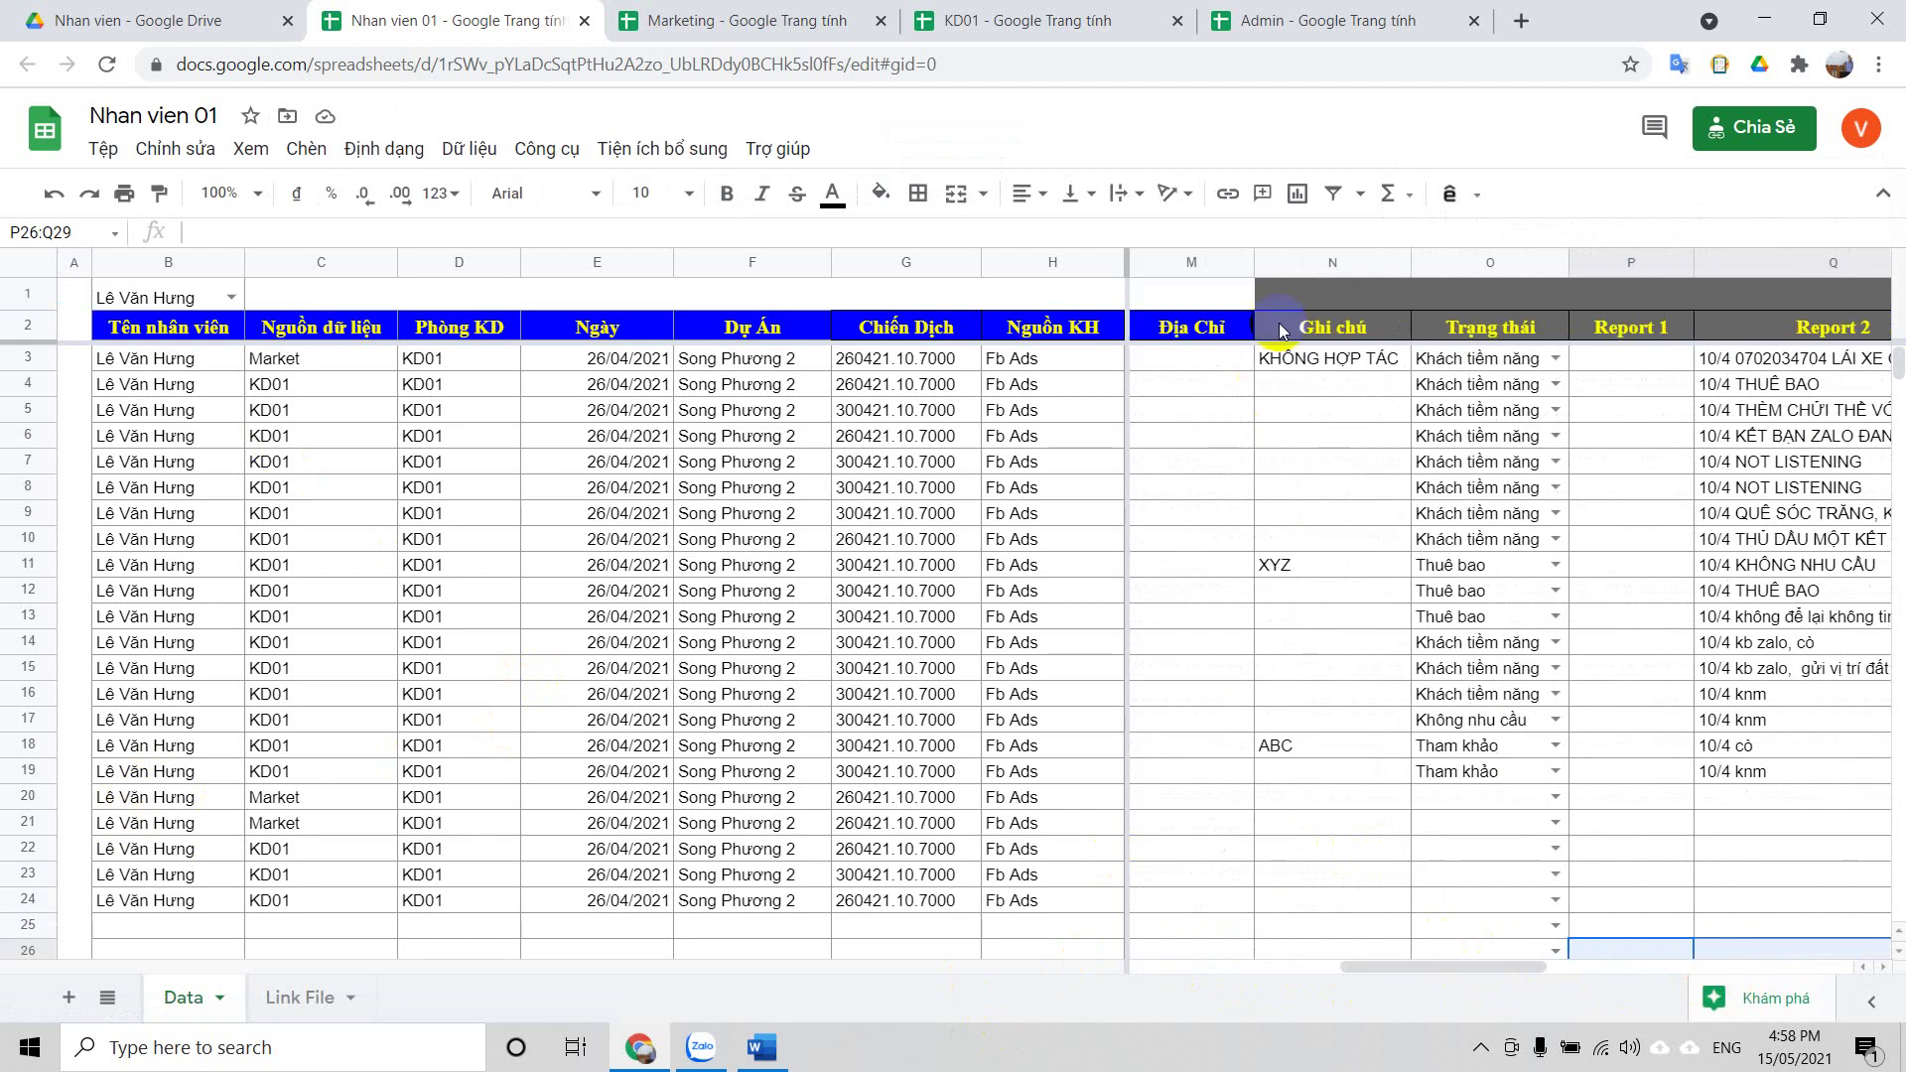
pyautogui.moveTo(1297, 298); pyautogui.dragTo(1501, 338)
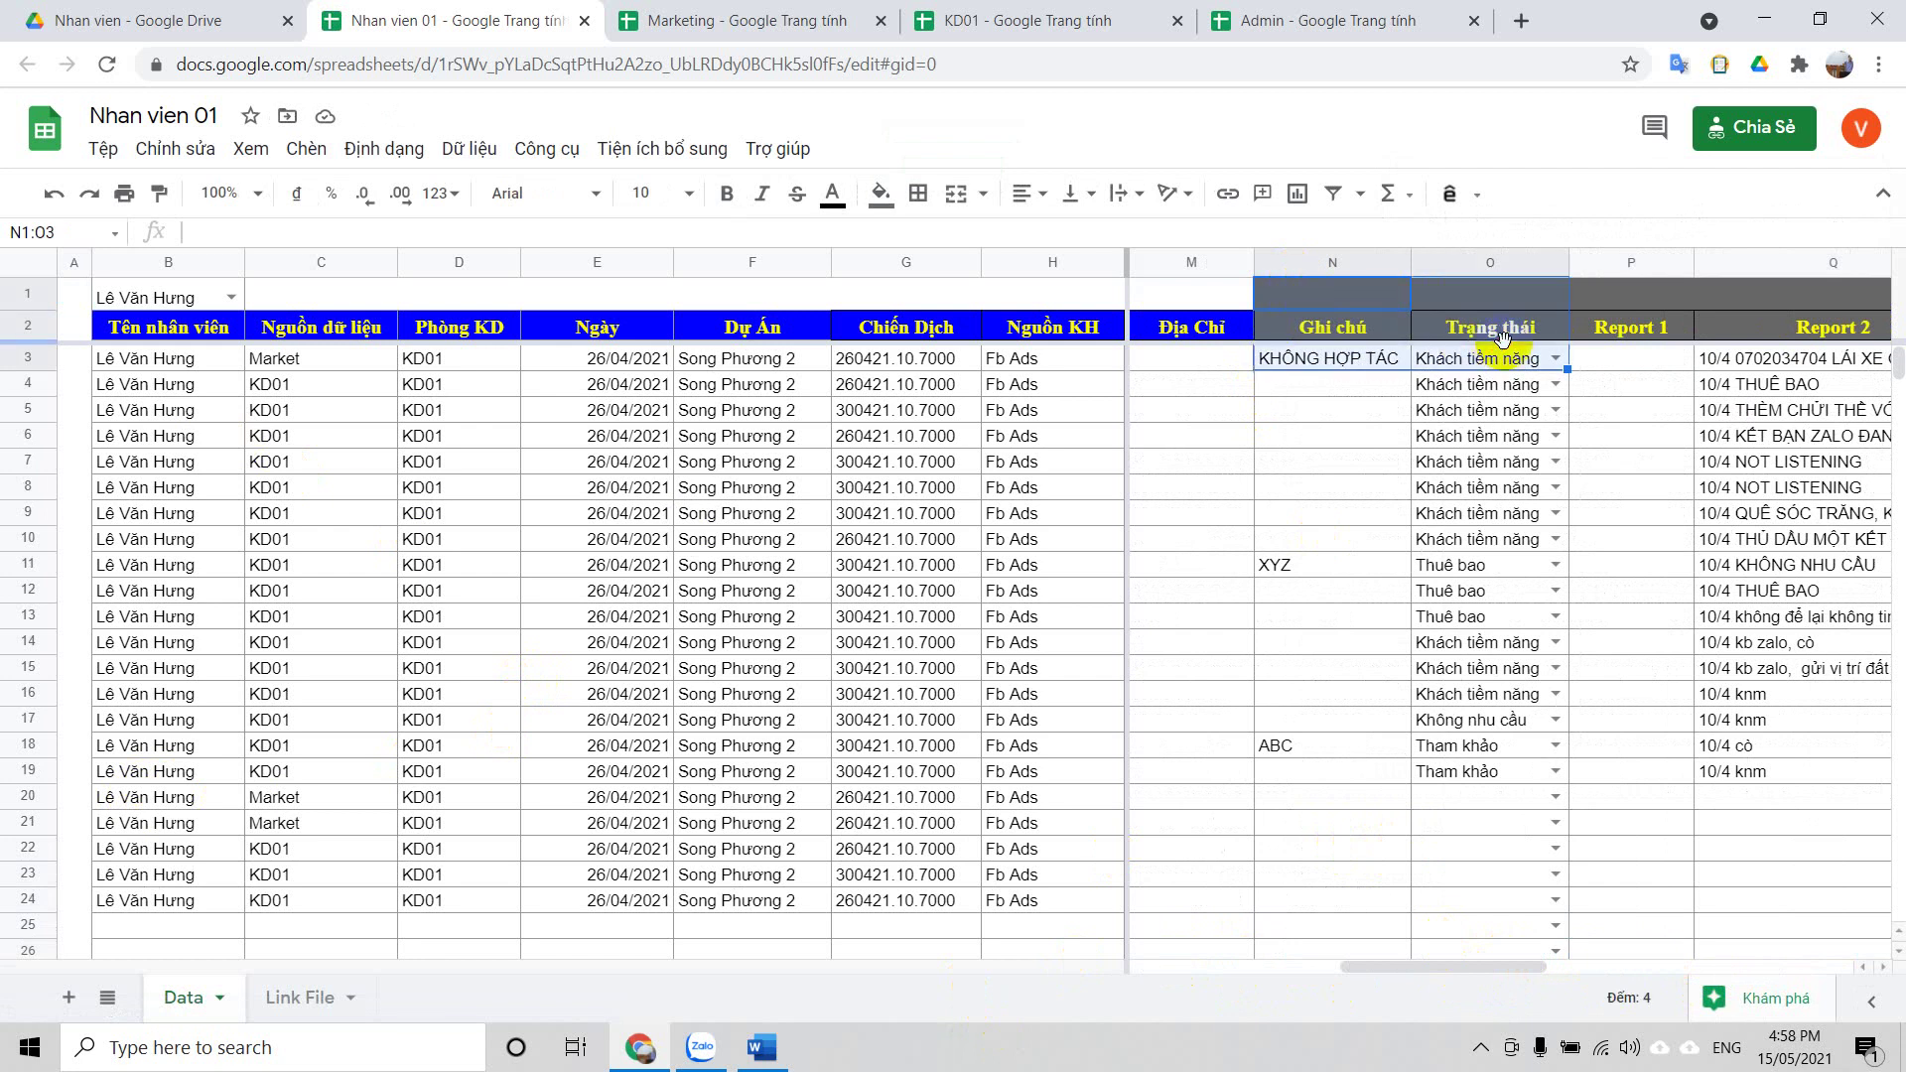
pyautogui.moveTo(1335, 963); pyautogui.dragTo(1102, 978)
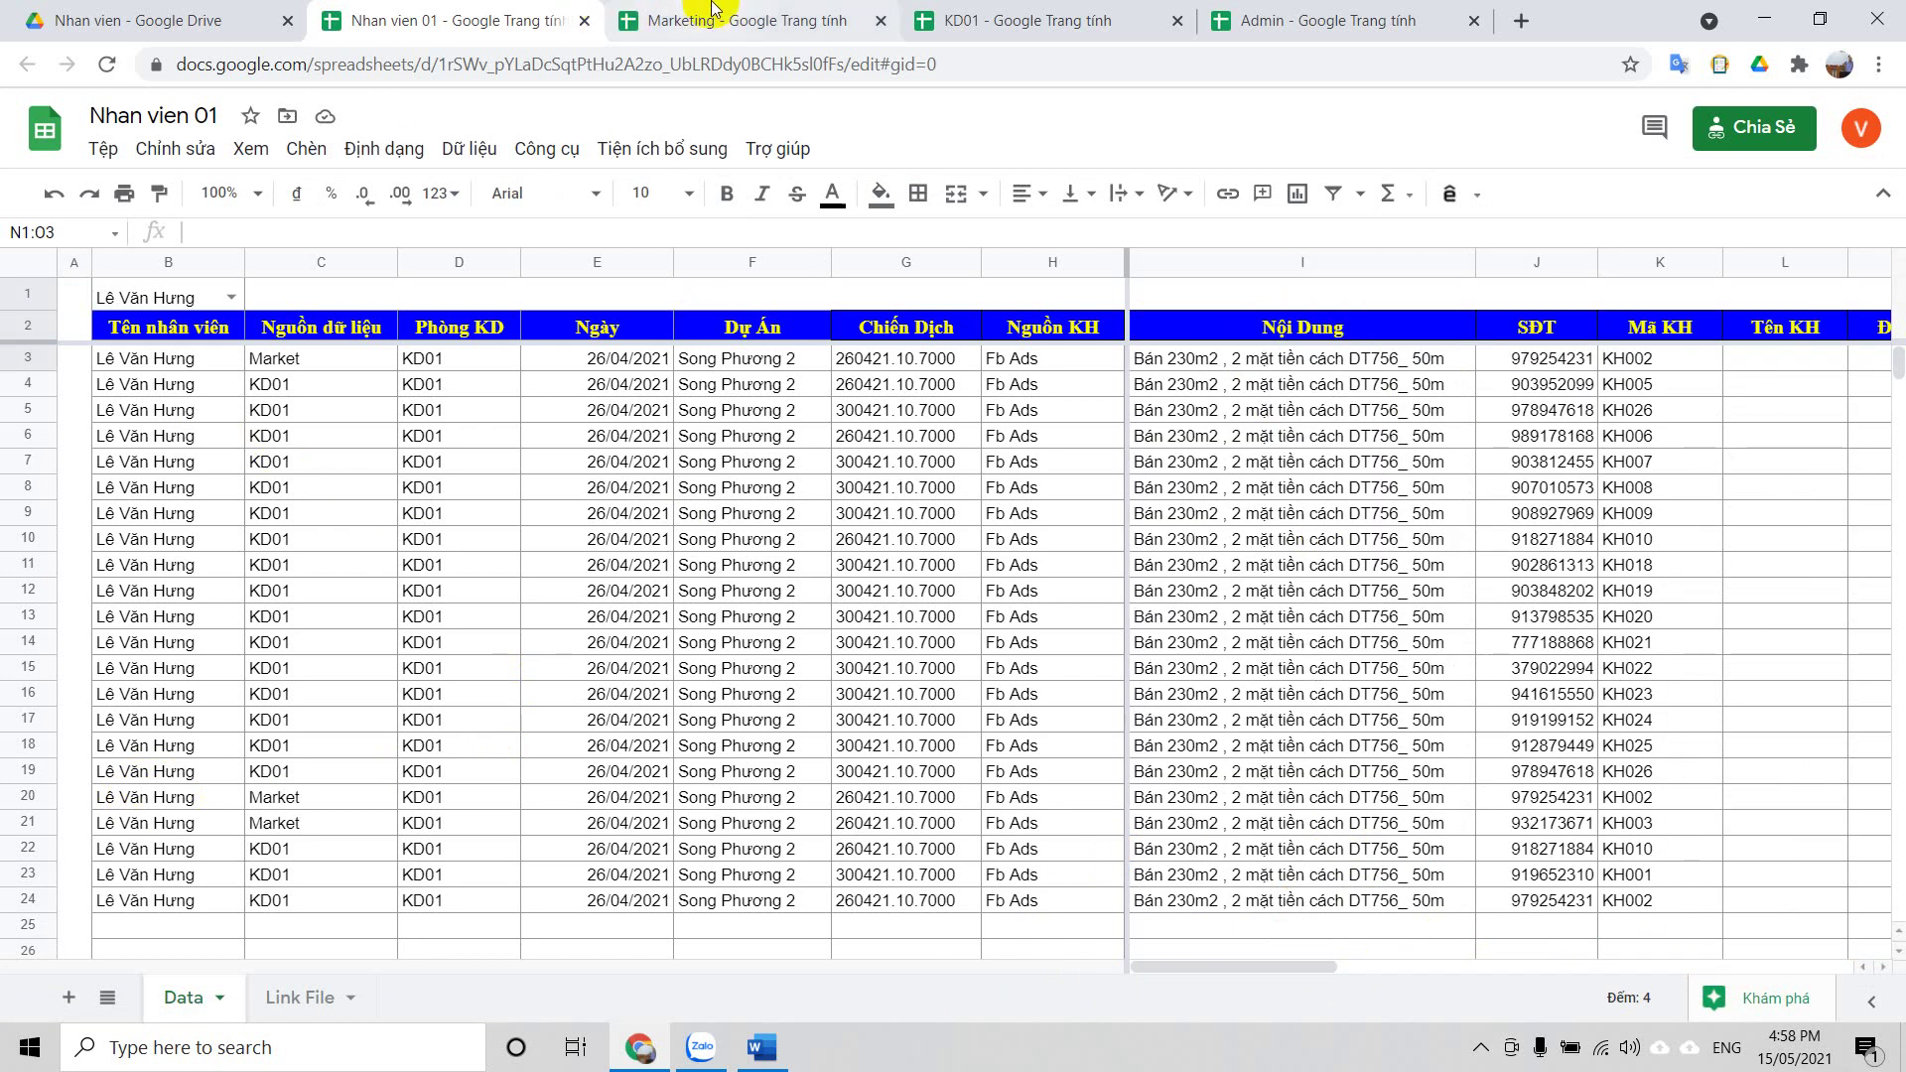
# Delete the stray "adg" entry in cell K3 of the KD01 workbook's Report sheet and review the KHU VỰC NHÂN VIÊN columns
pyautogui.click(998, 28)
pyautogui.click(238, 409)
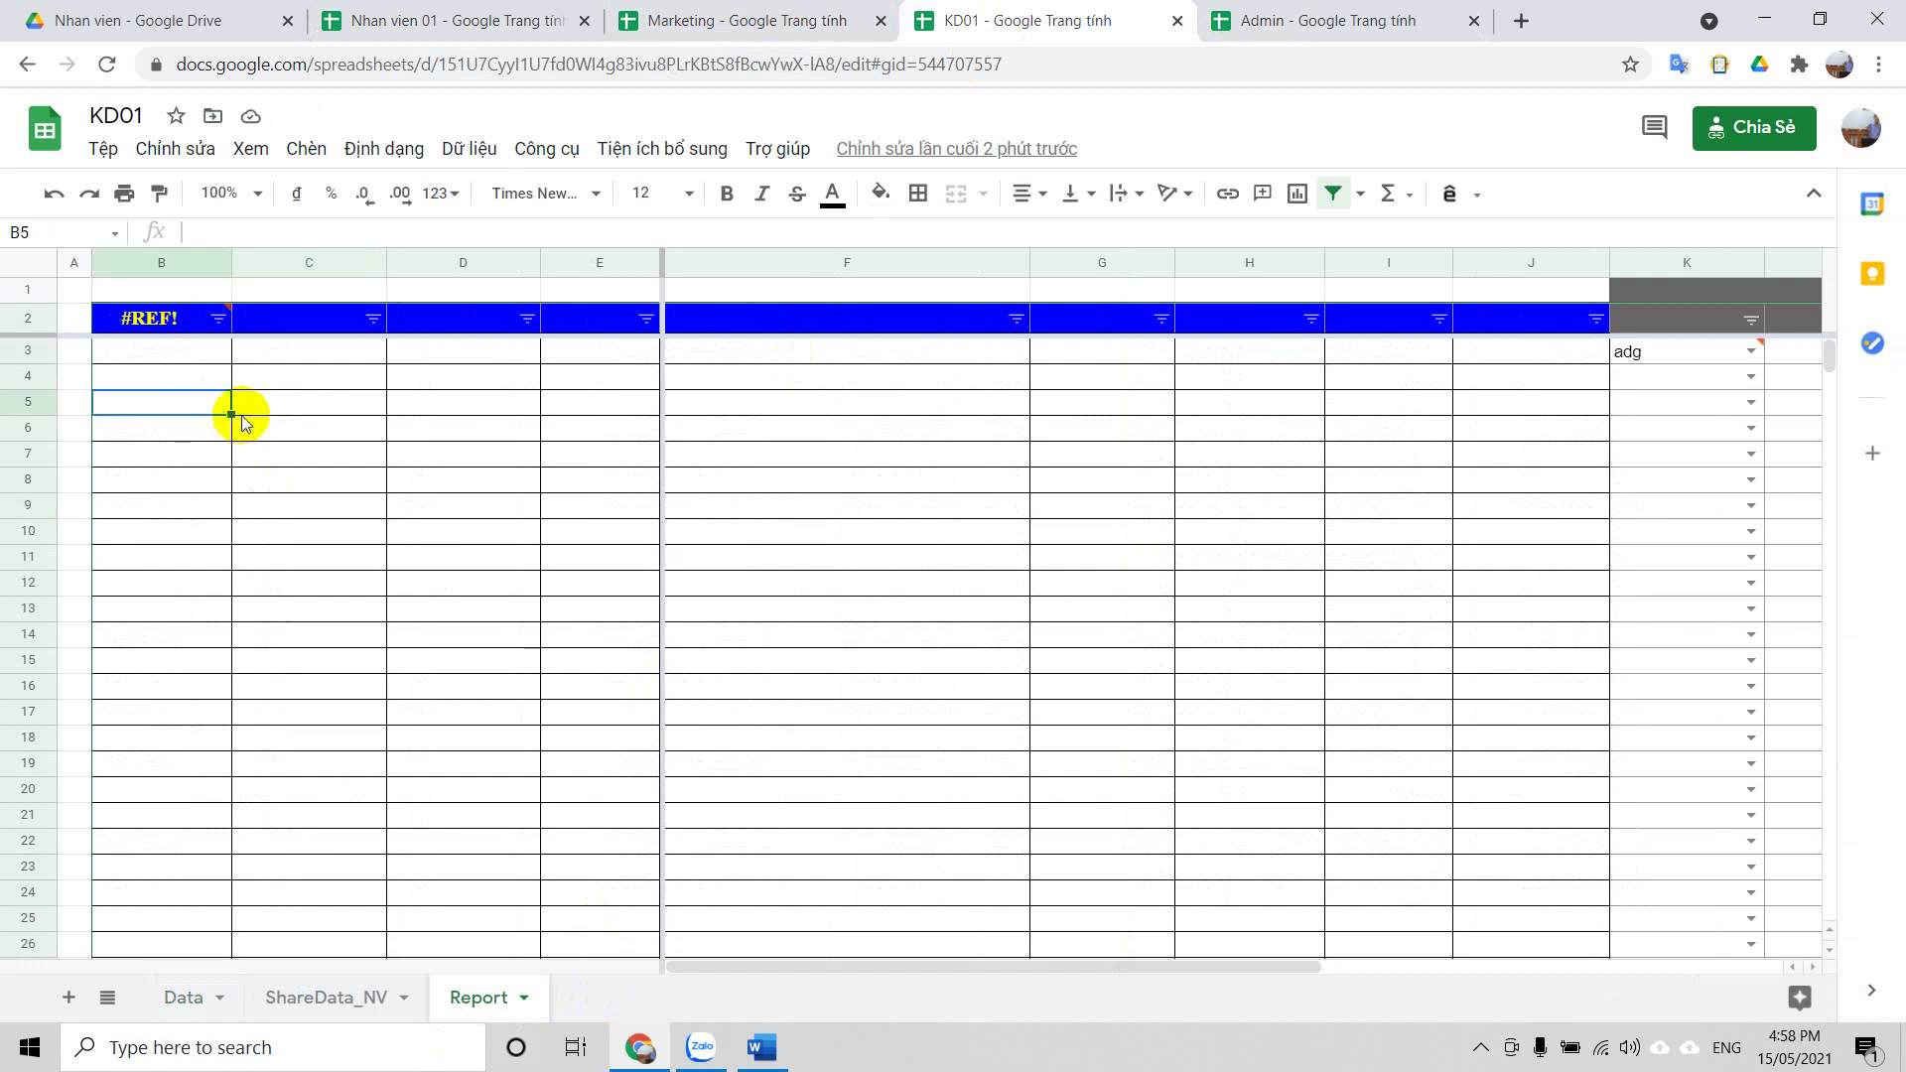
pyautogui.click(1648, 360)
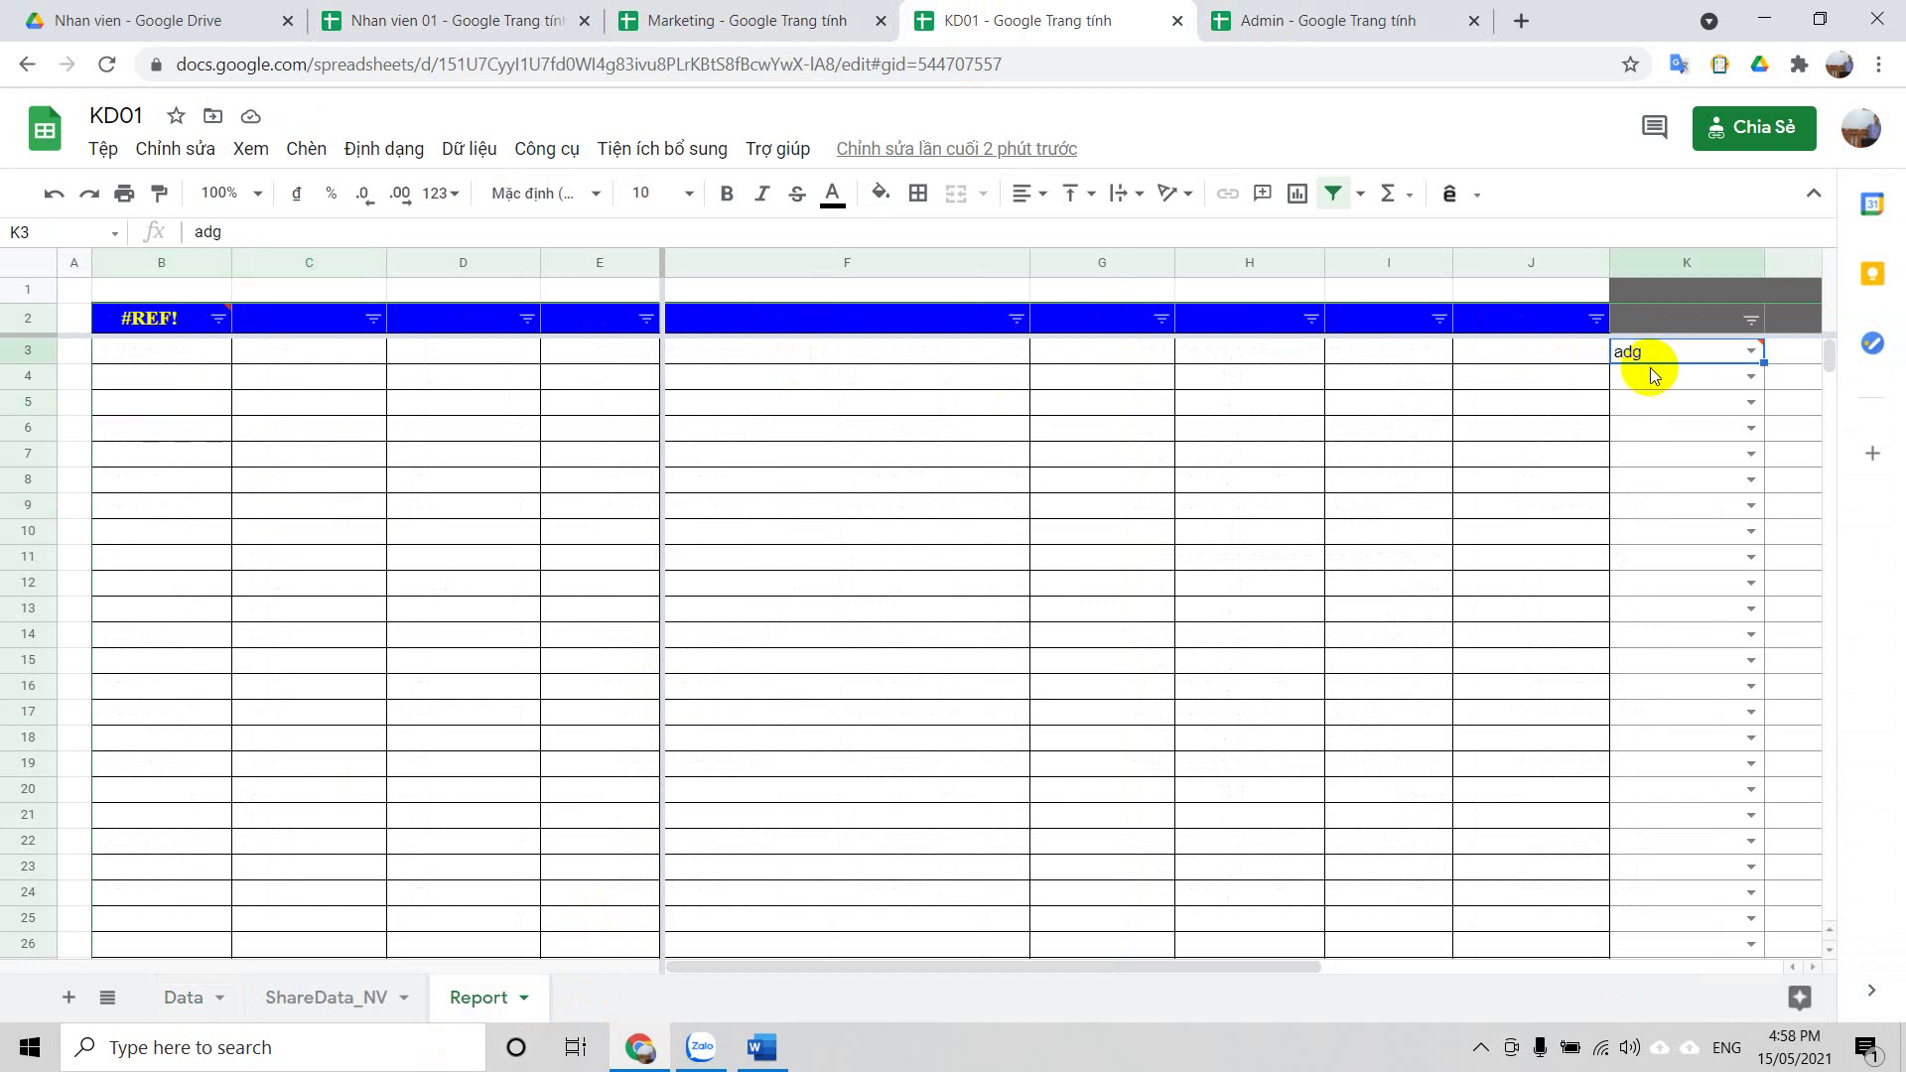
pyautogui.press('Delete')
pyautogui.click(518, 488)
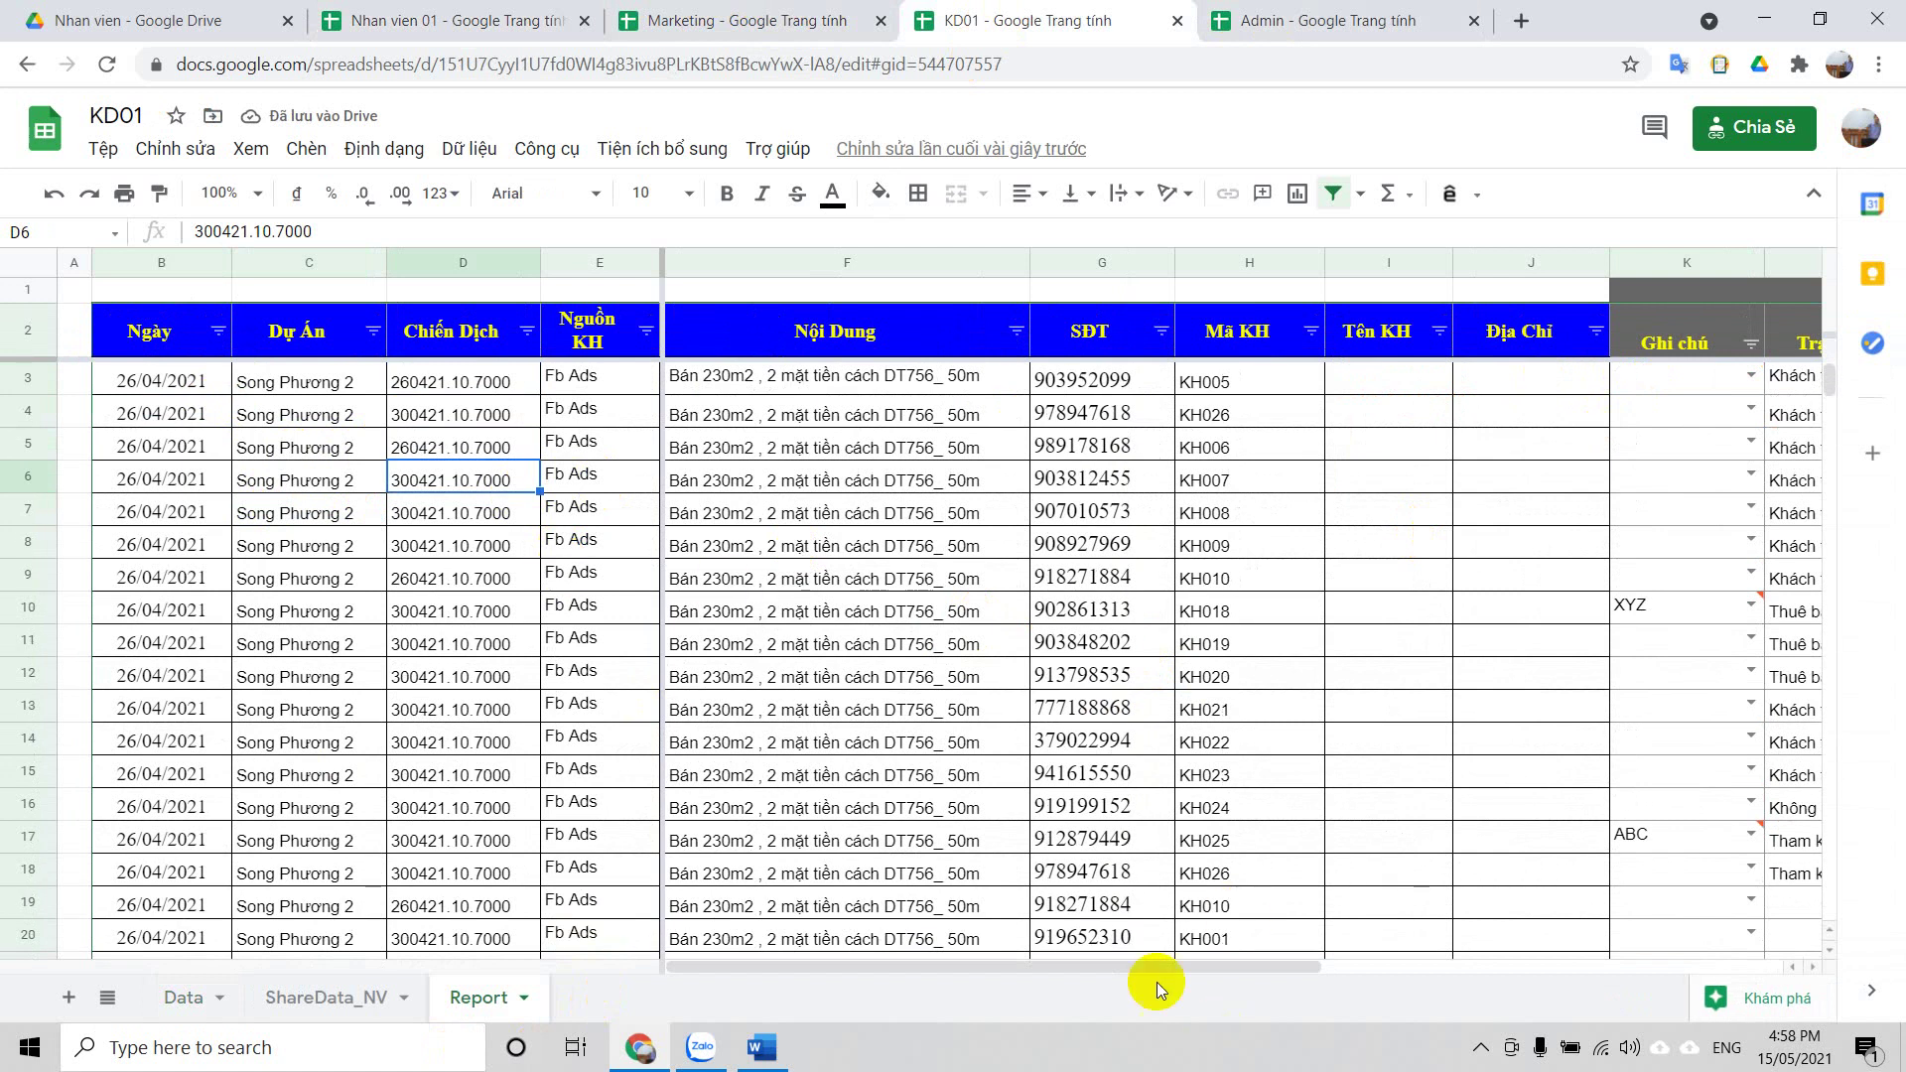
pyautogui.moveTo(1150, 968); pyautogui.dragTo(1670, 971)
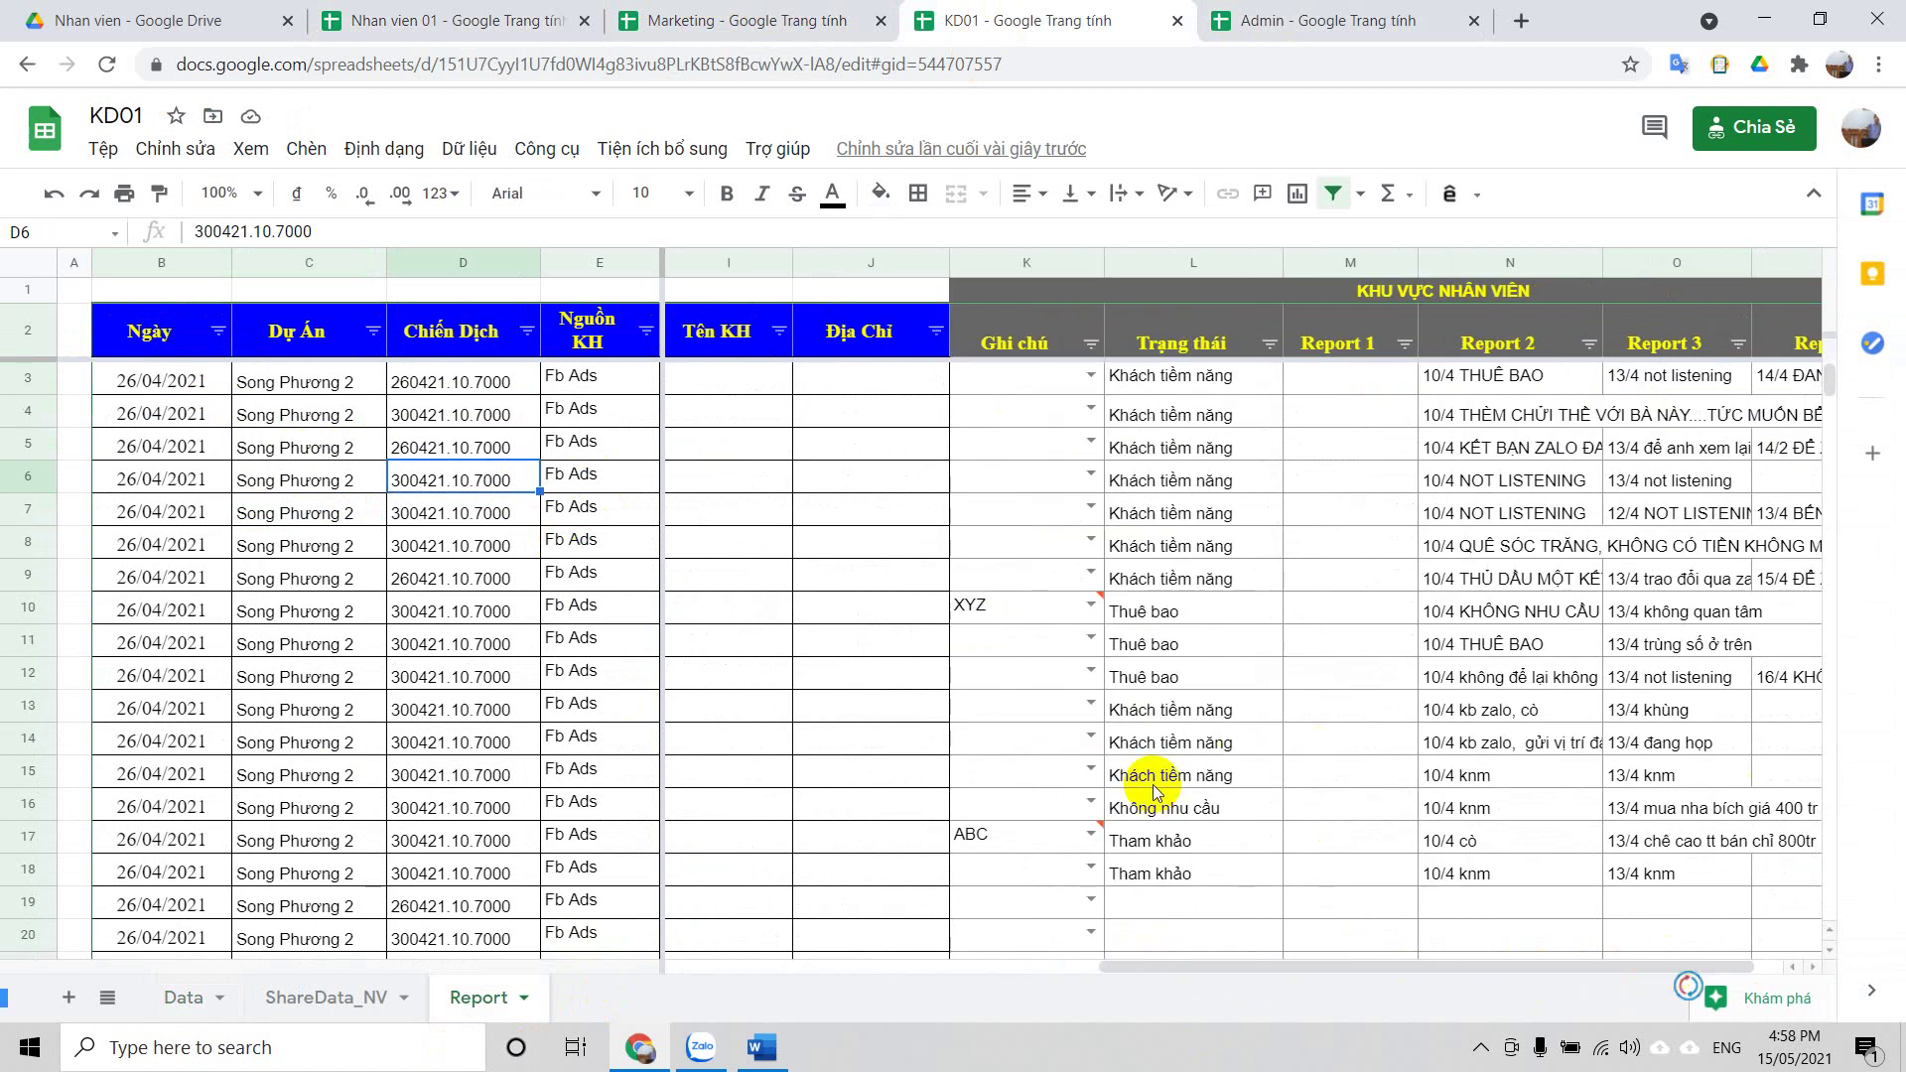
pyautogui.moveTo(1098, 968); pyautogui.dragTo(800, 969)
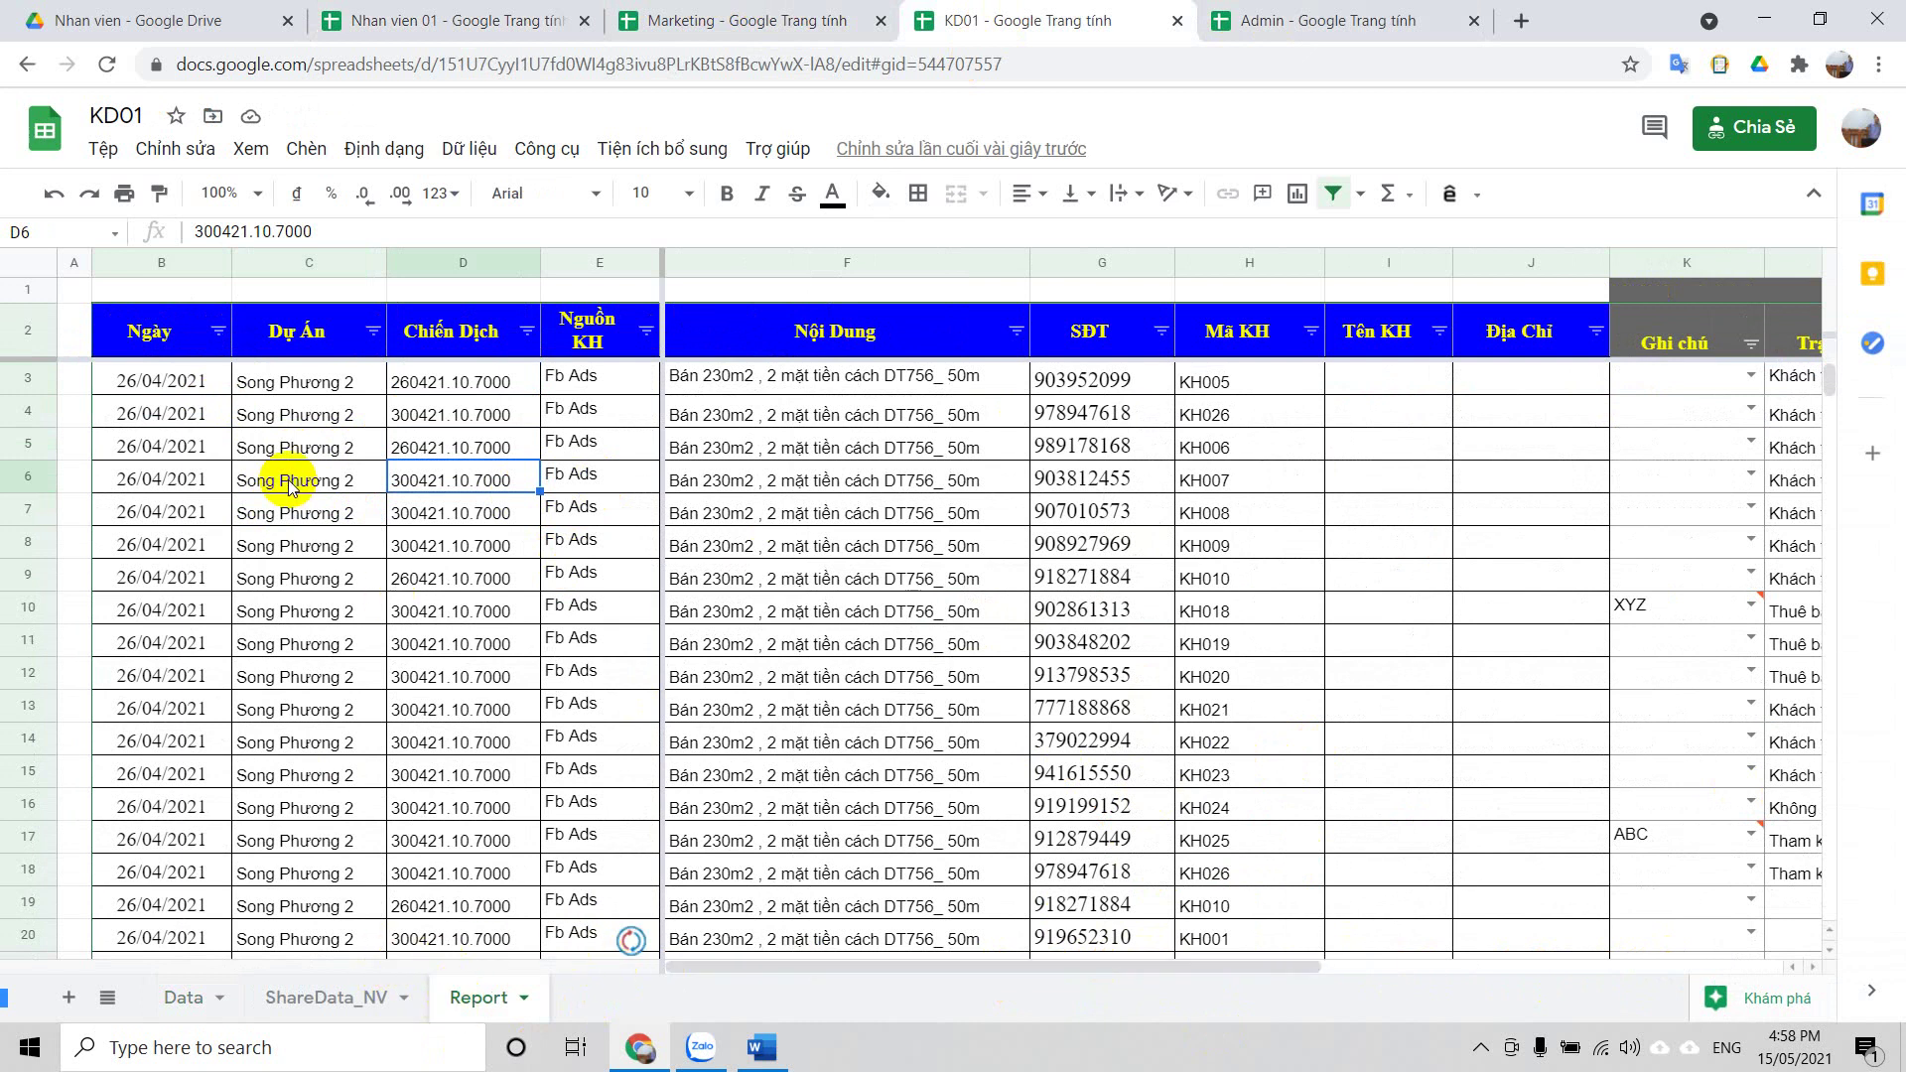
# Fit the widths of the Report 2, Report 3 and Report 4 columns in KD01's Report sheet to their contents
pyautogui.moveTo(273, 451); pyautogui.dragTo(931, 829)
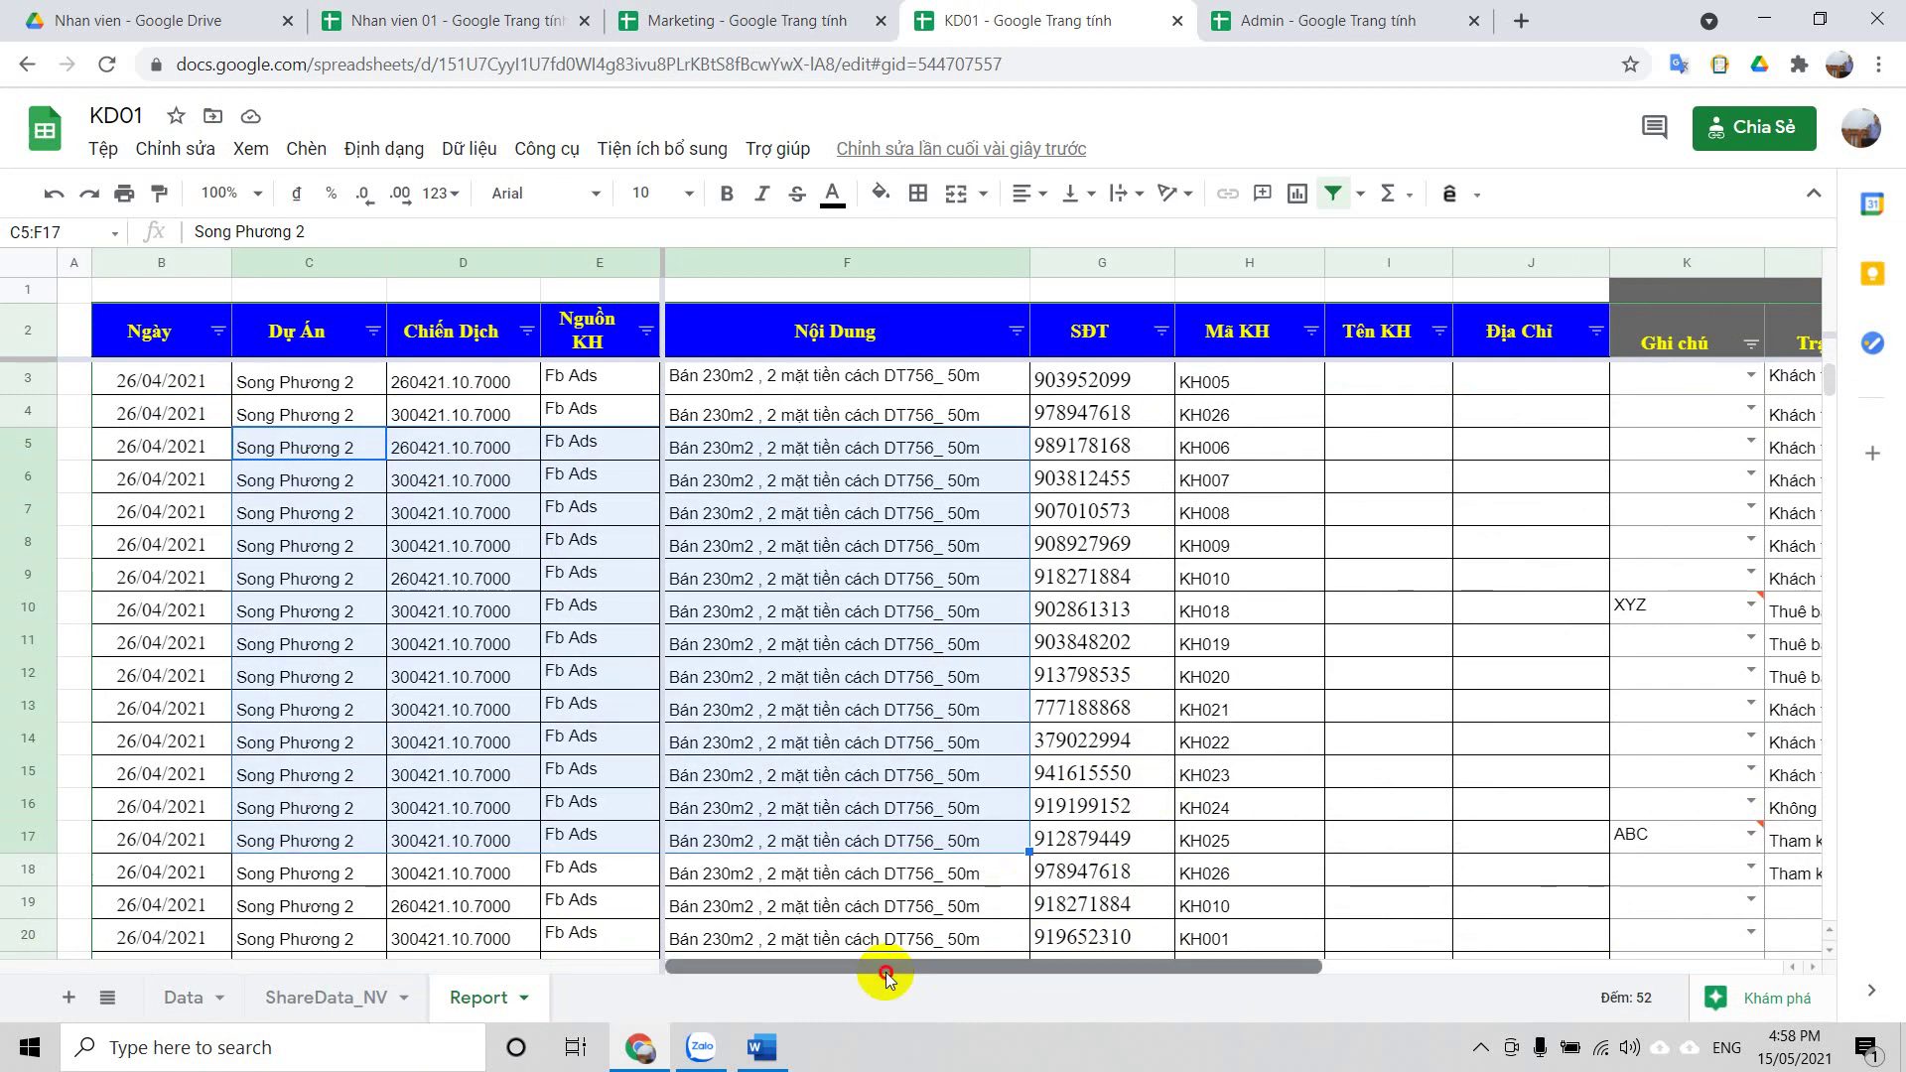
pyautogui.moveTo(886, 973); pyautogui.dragTo(1416, 914)
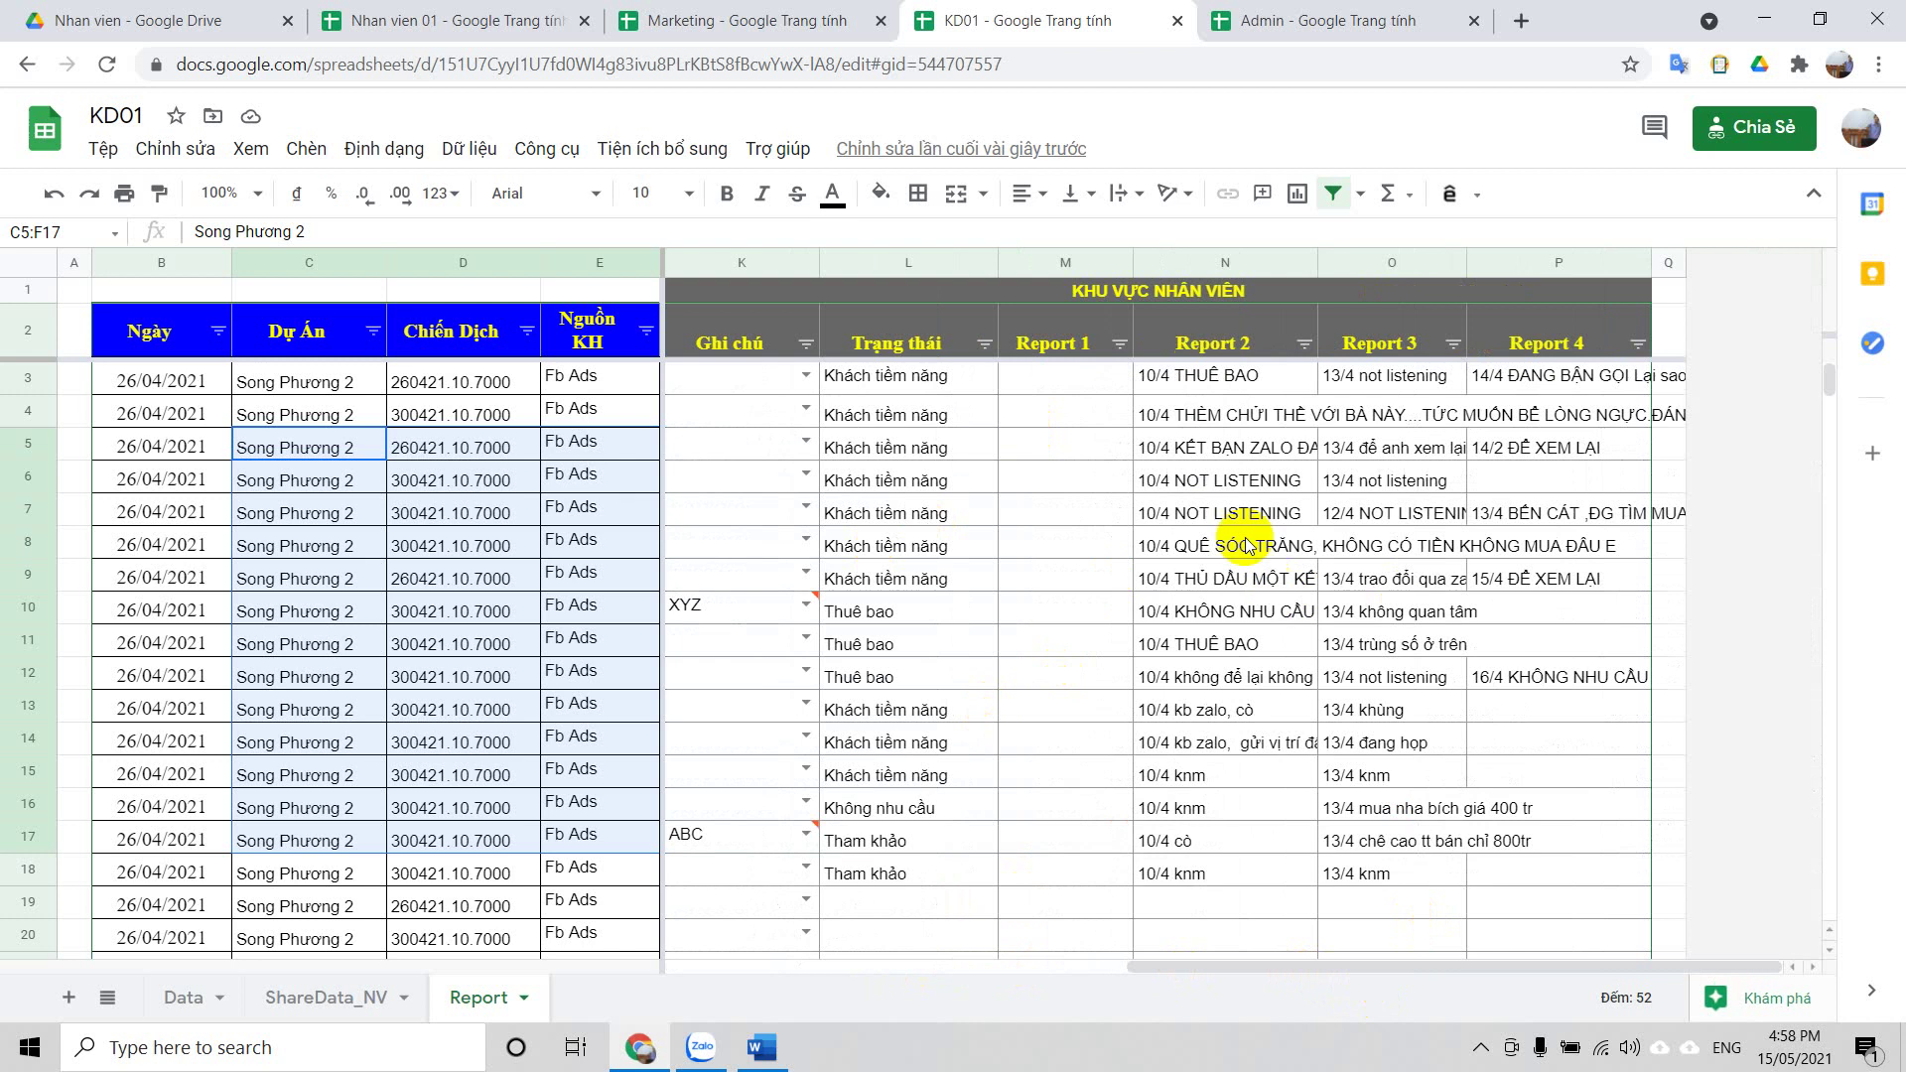
pyautogui.doubleClick(1317, 261)
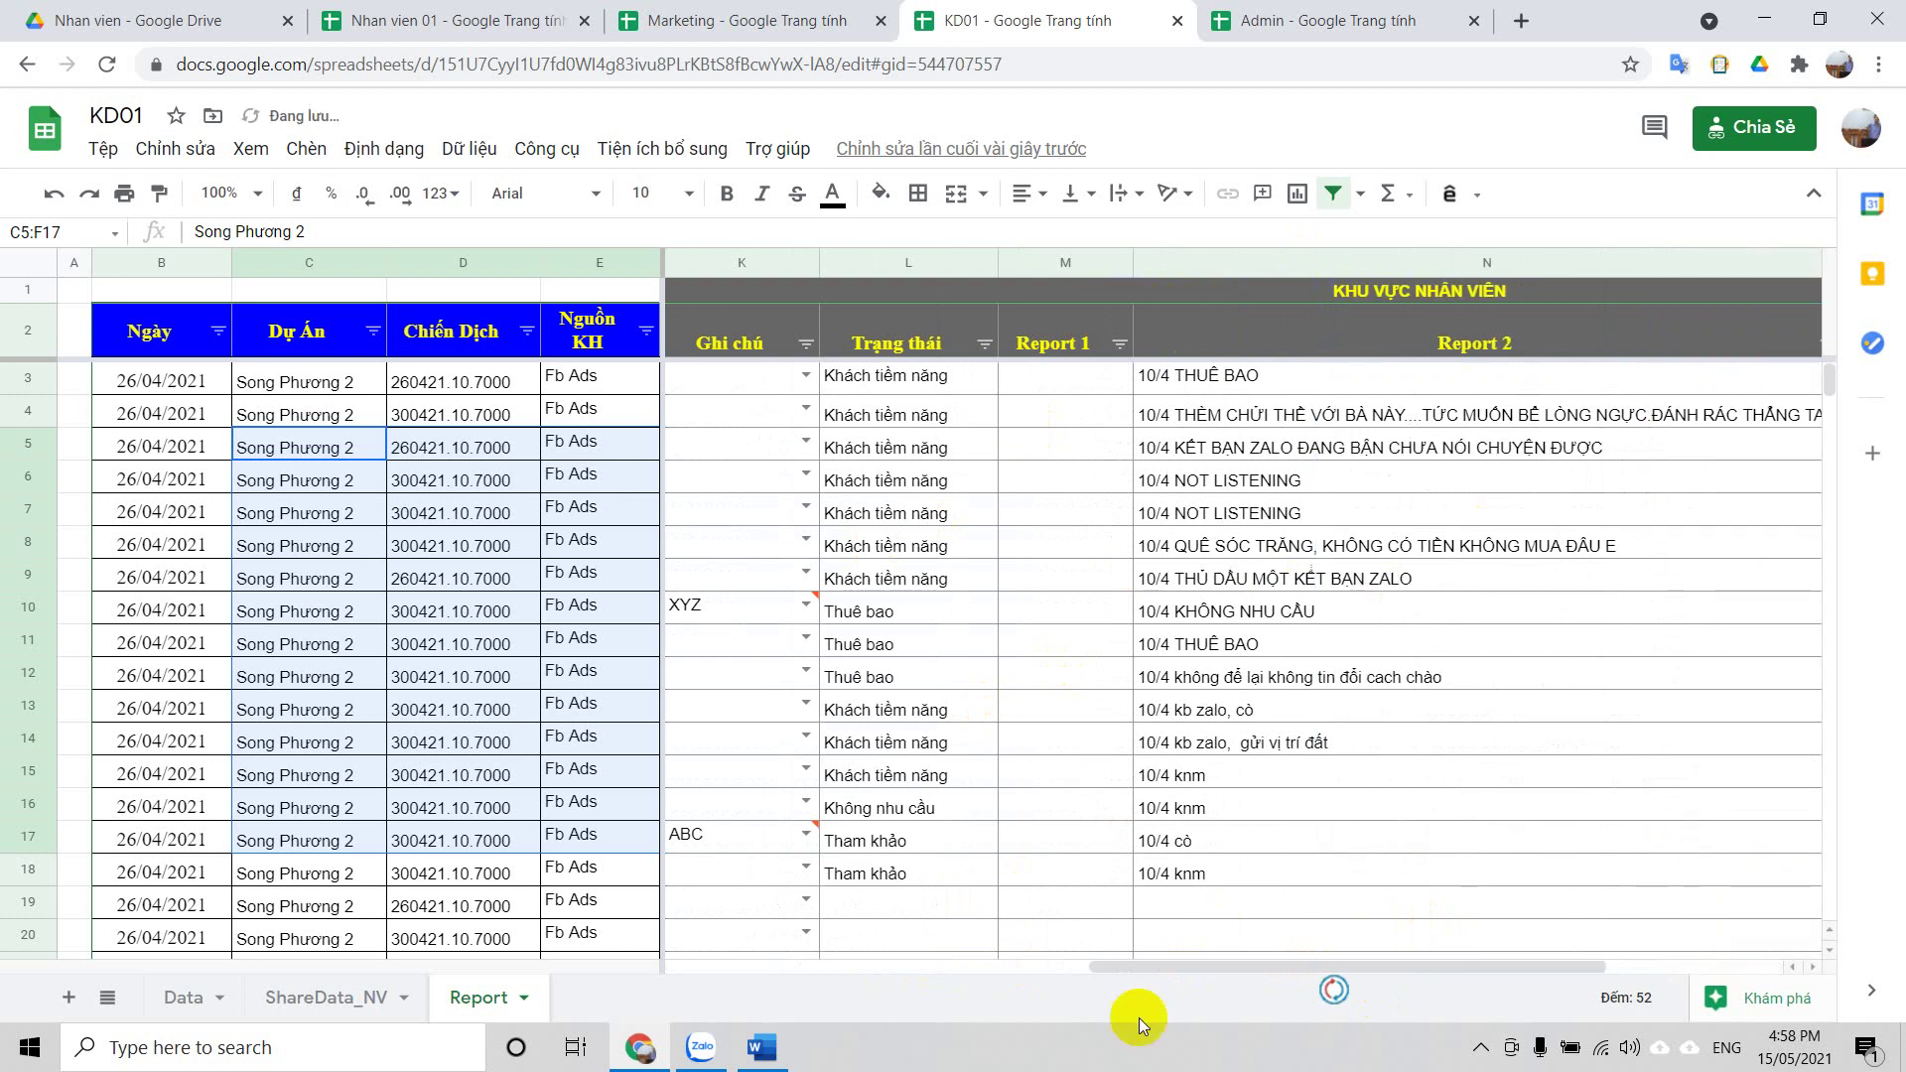
pyautogui.moveTo(1140, 965); pyautogui.dragTo(1391, 974)
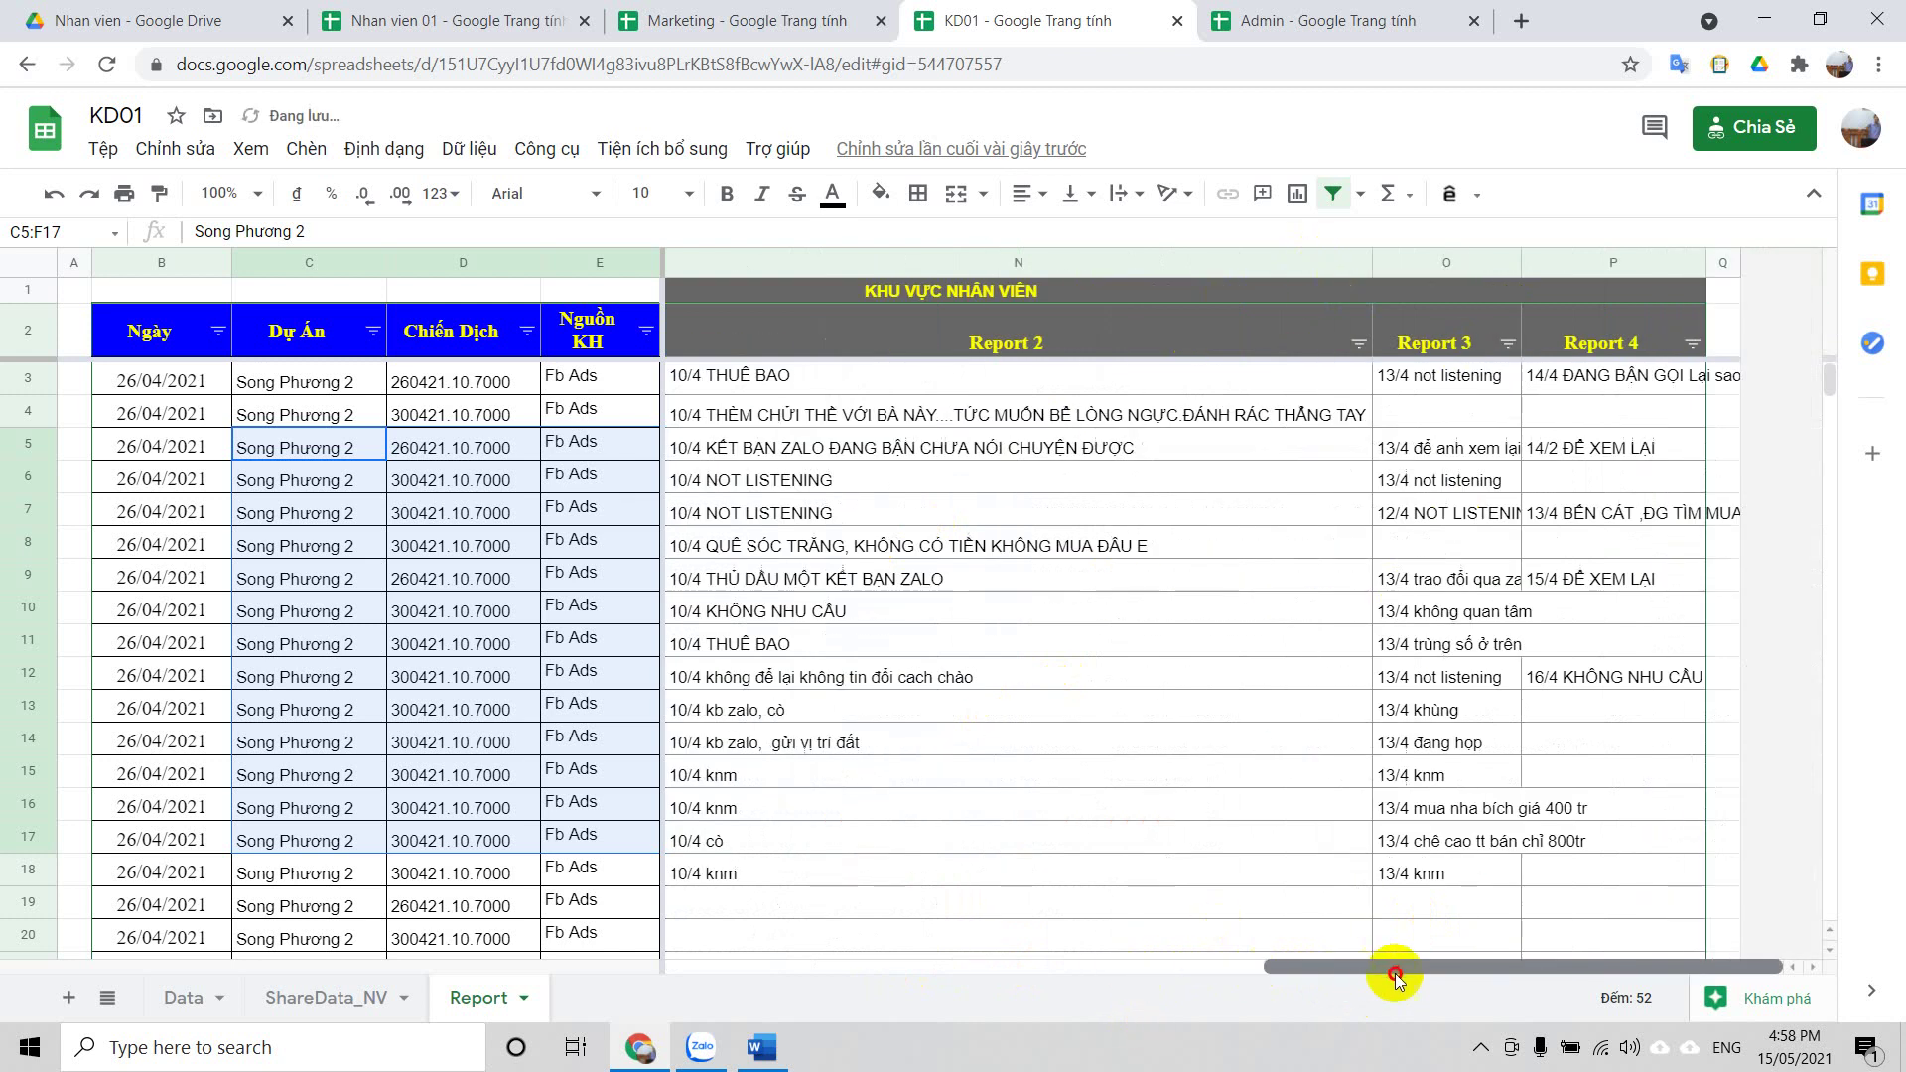
pyautogui.doubleClick(1517, 260)
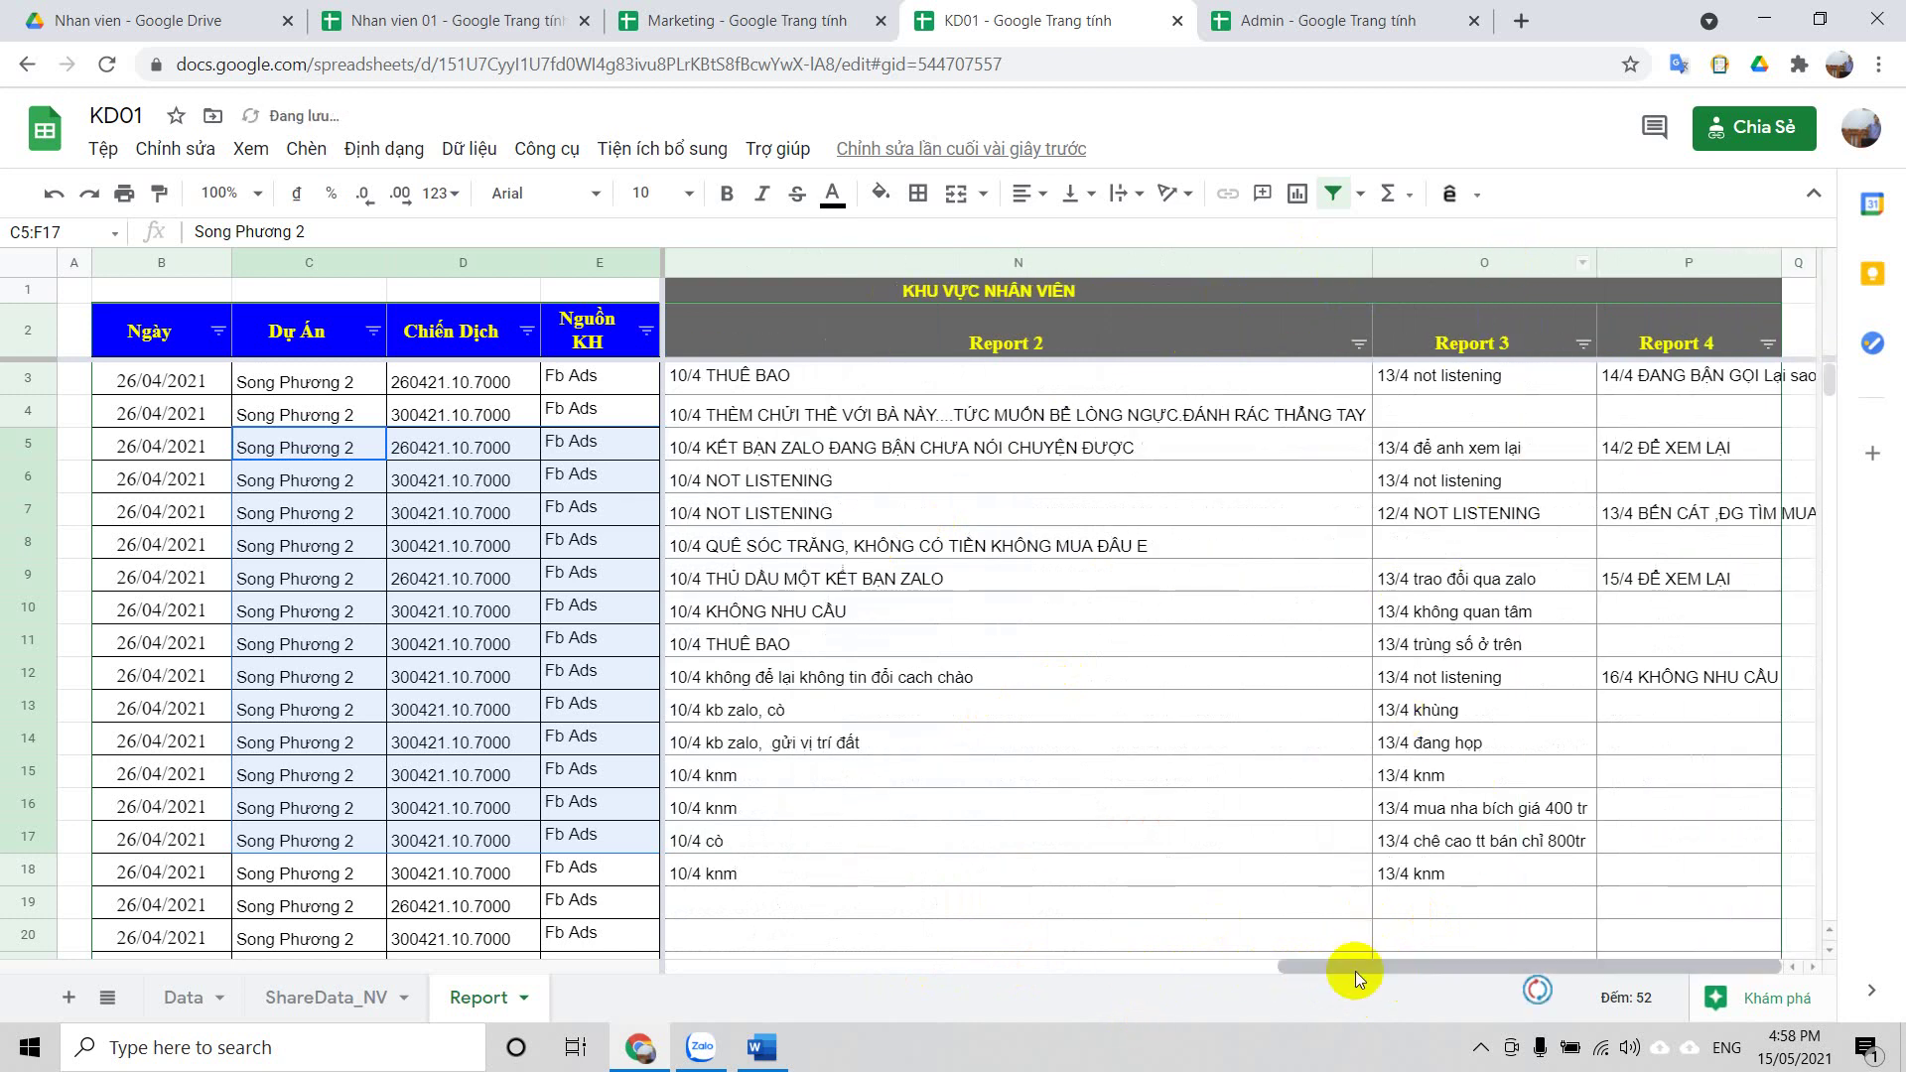
pyautogui.doubleClick(1776, 260)
pyautogui.moveTo(1465, 968); pyautogui.dragTo(368, 970)
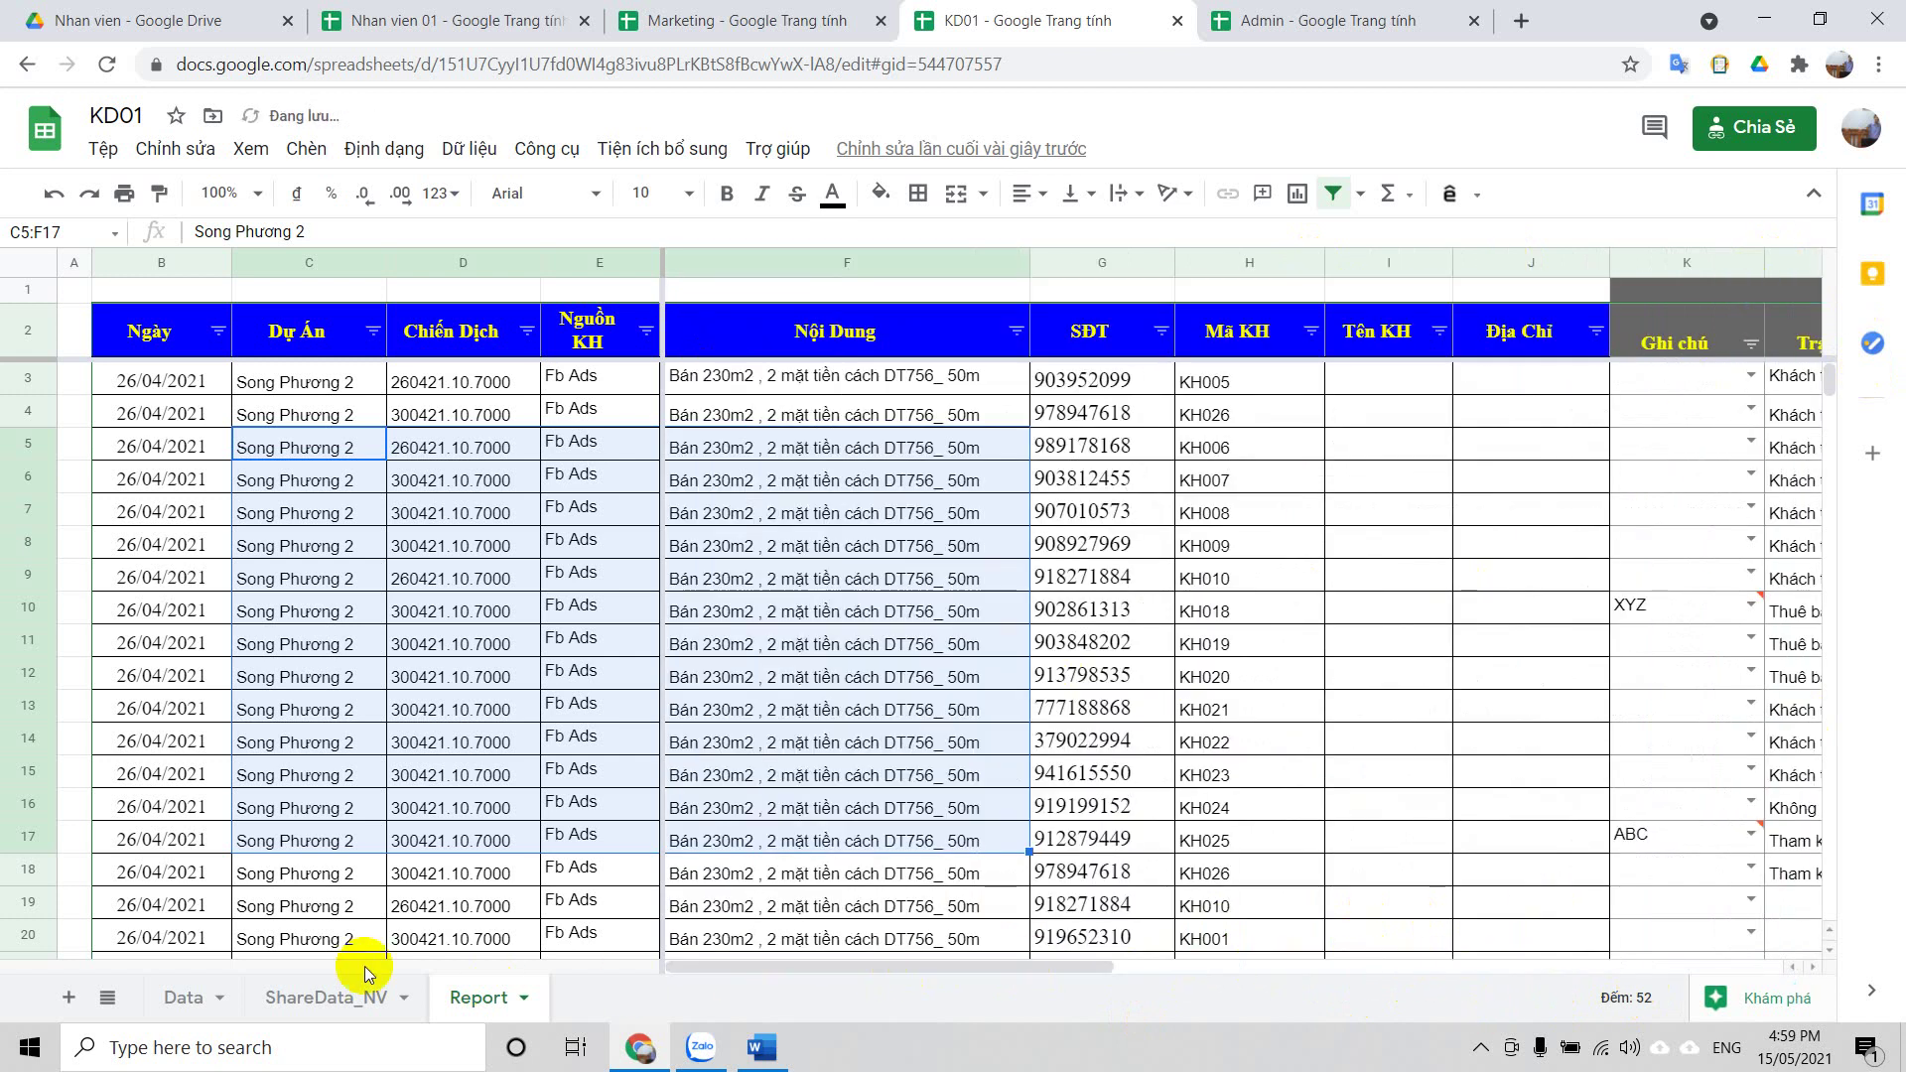
pyautogui.click(195, 802)
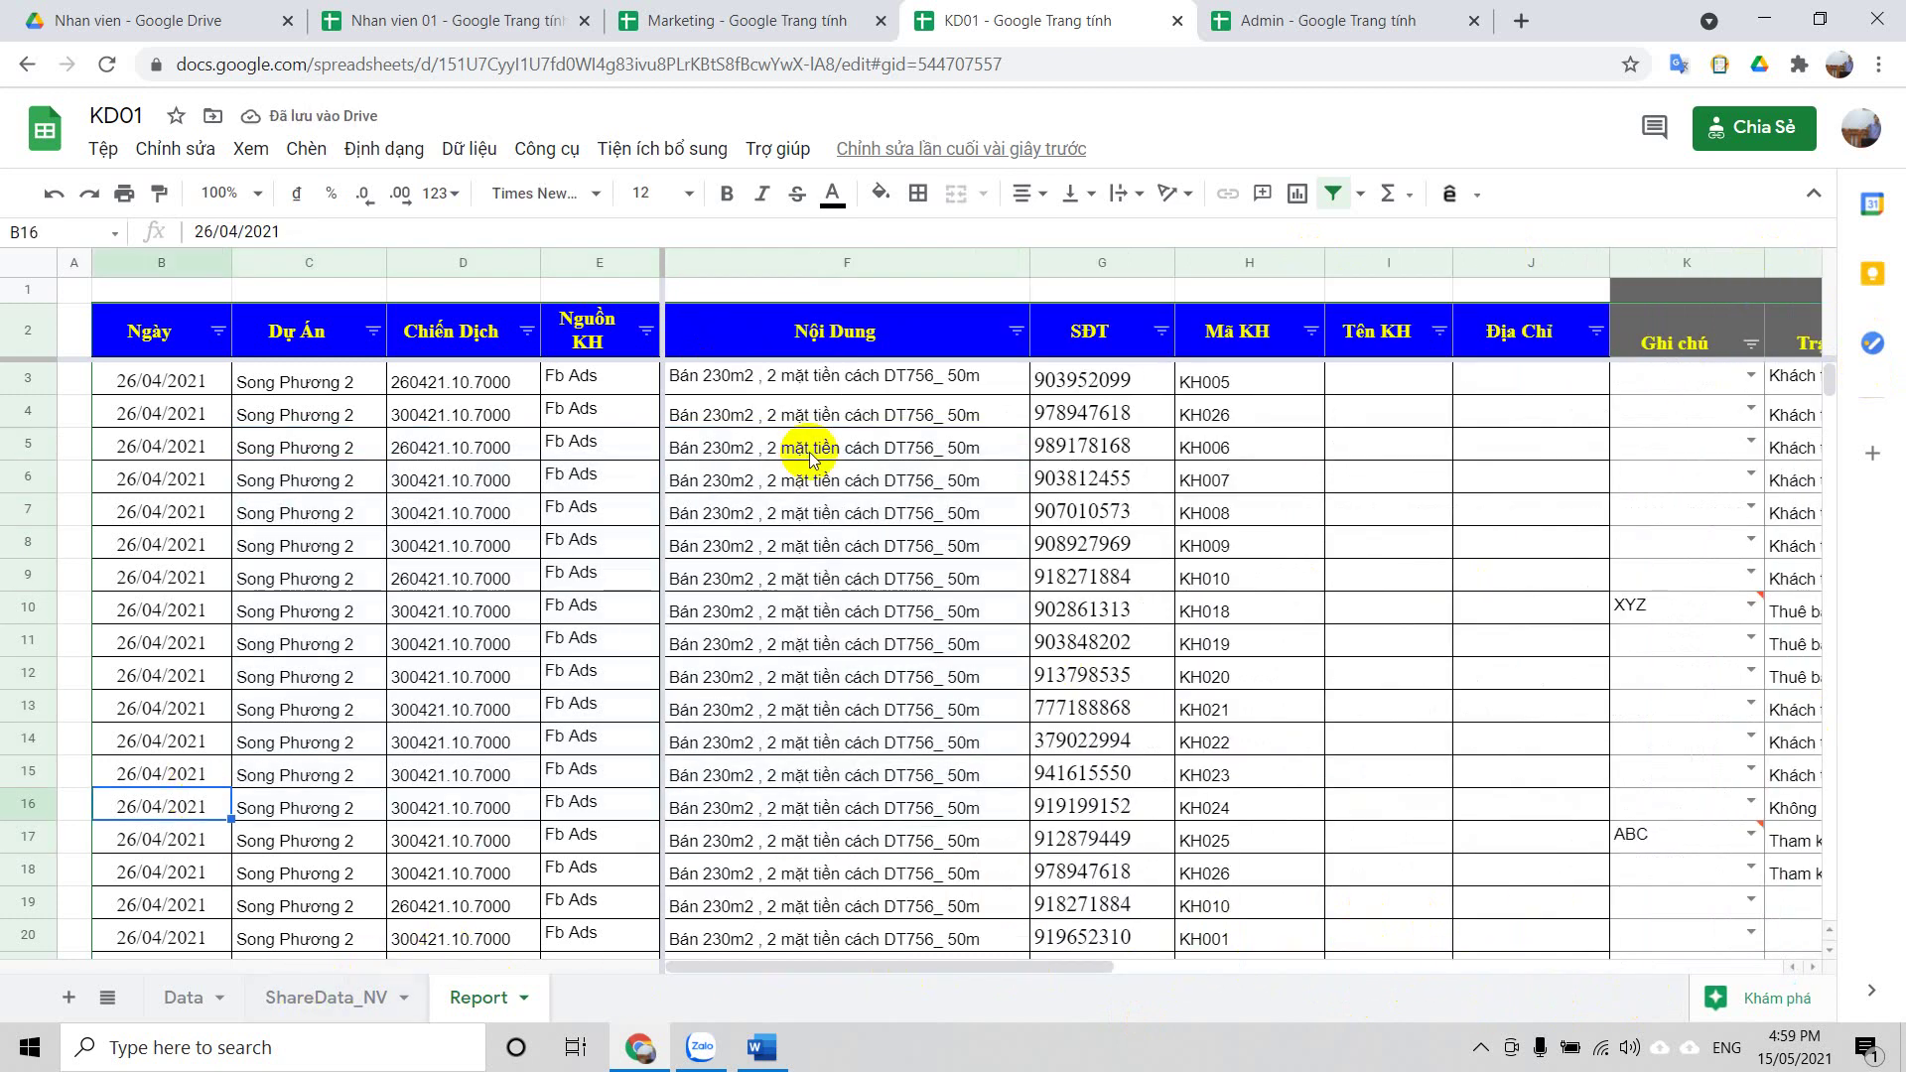